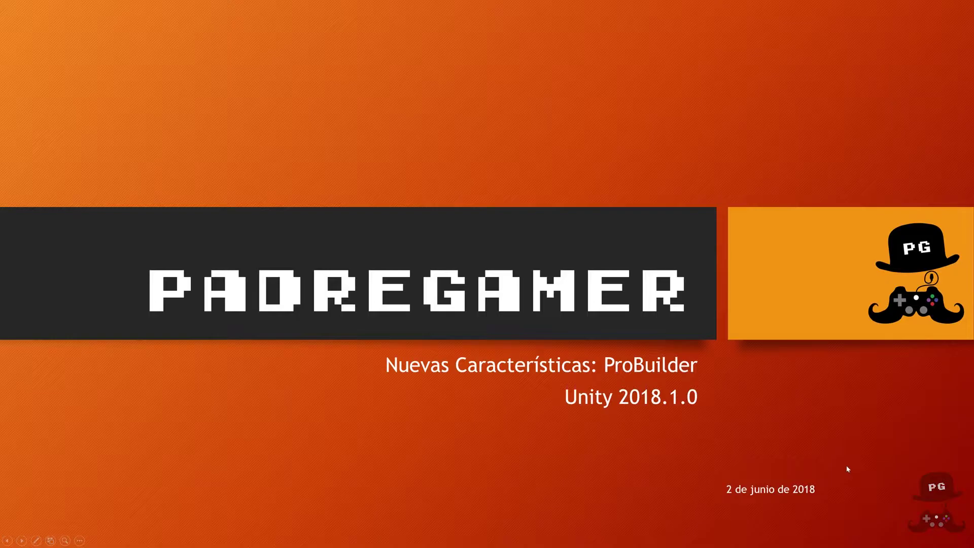
Advance past the PadreGamer title slide to end the ProBuilder basics presentation.
click(766, 443)
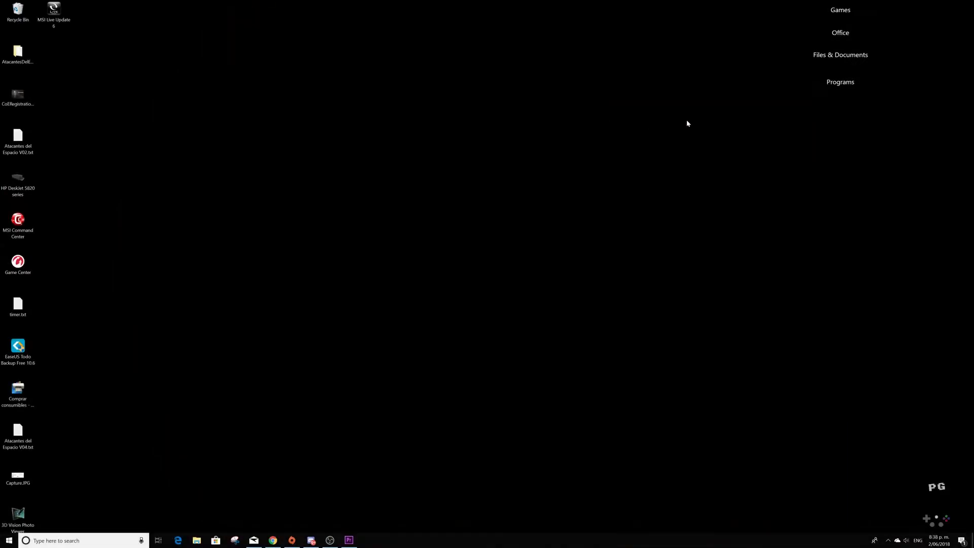
Launch Unity 2018.1 and create a new 3D project named 'ProBuilderTest'.
mouse_move(820, 82)
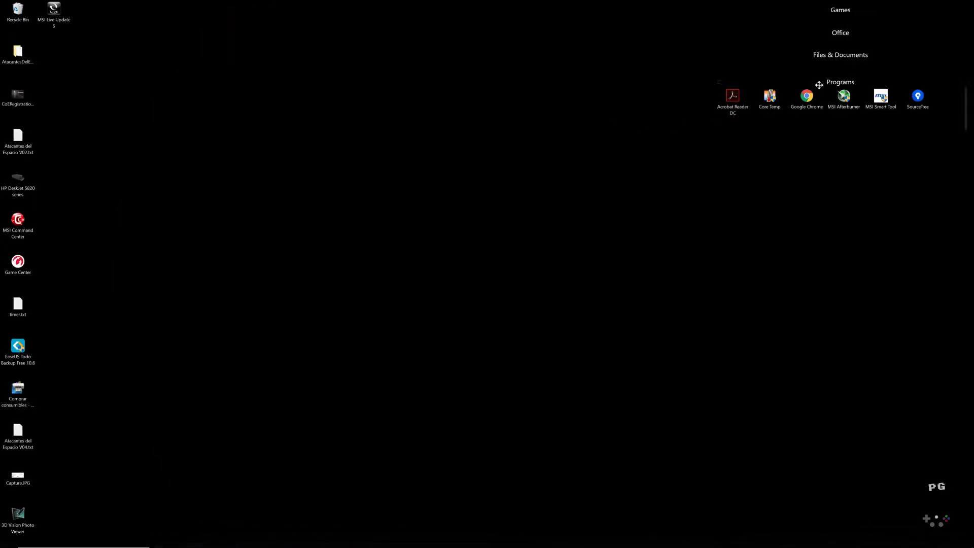
double_click(912, 289)
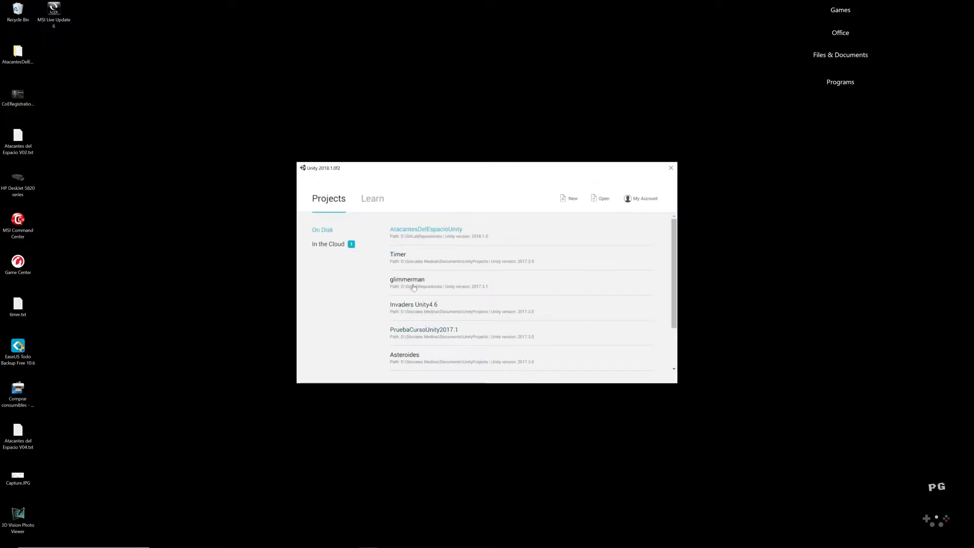
click(567, 201)
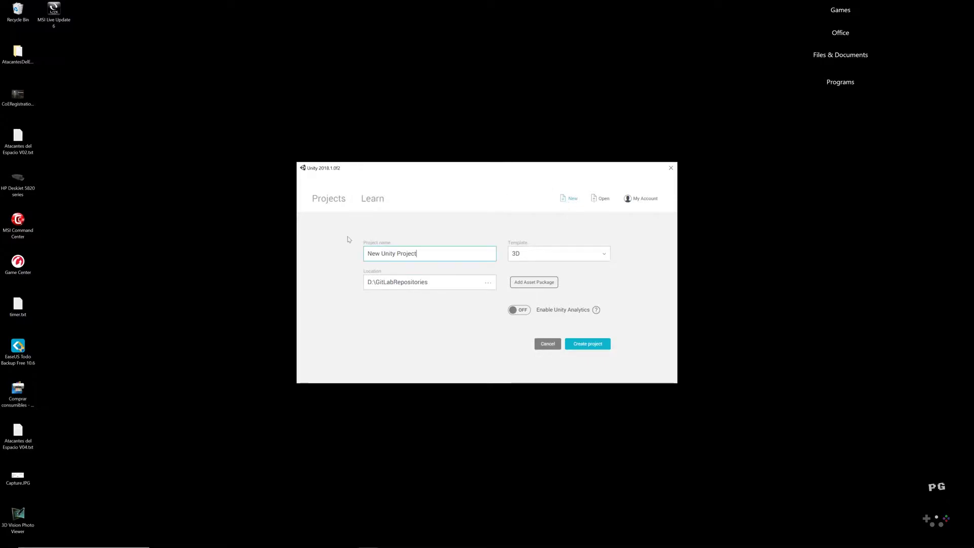
key(ctrl+a)
text(Pro)
text(BuilderTes)
text(t)
click(589, 347)
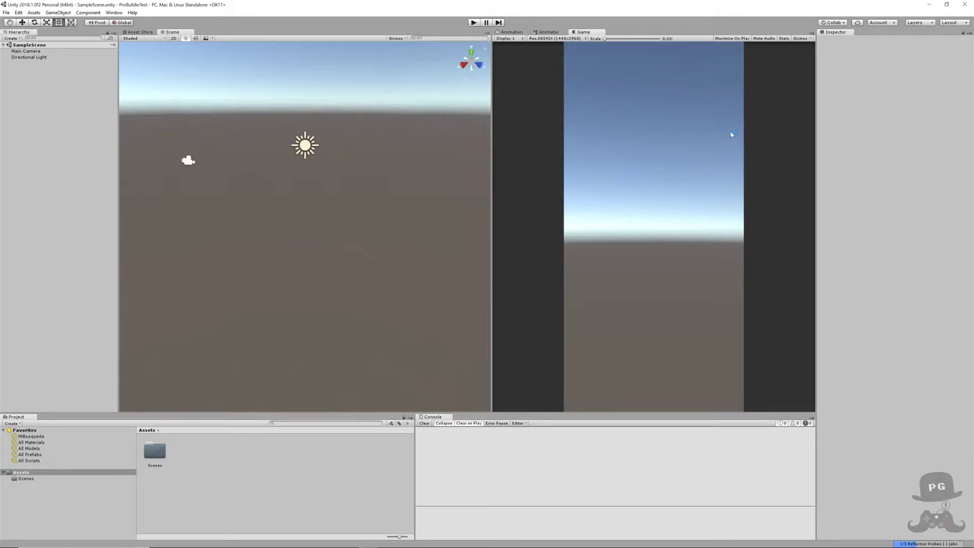
Hide the Default layer in the Scene view from the Layers dropdown.
click(930, 24)
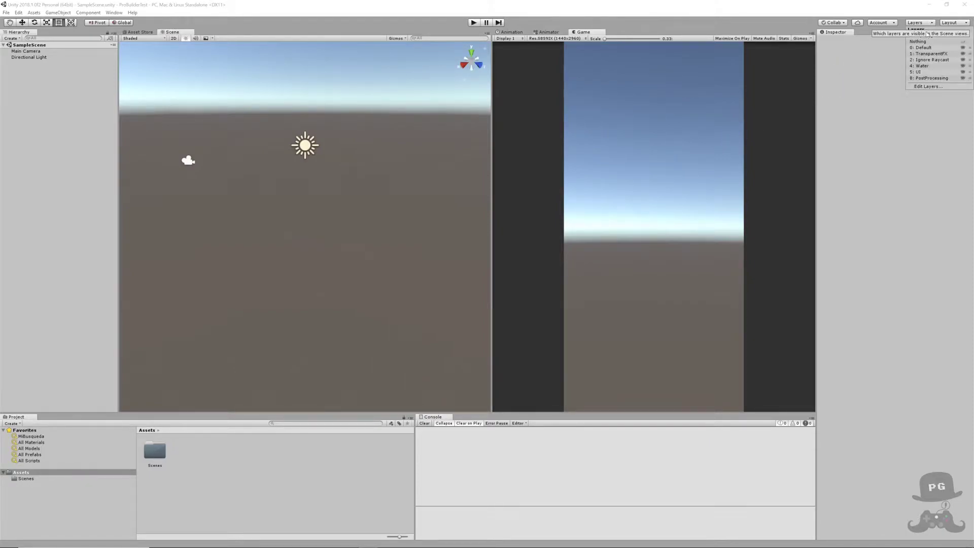
click(924, 48)
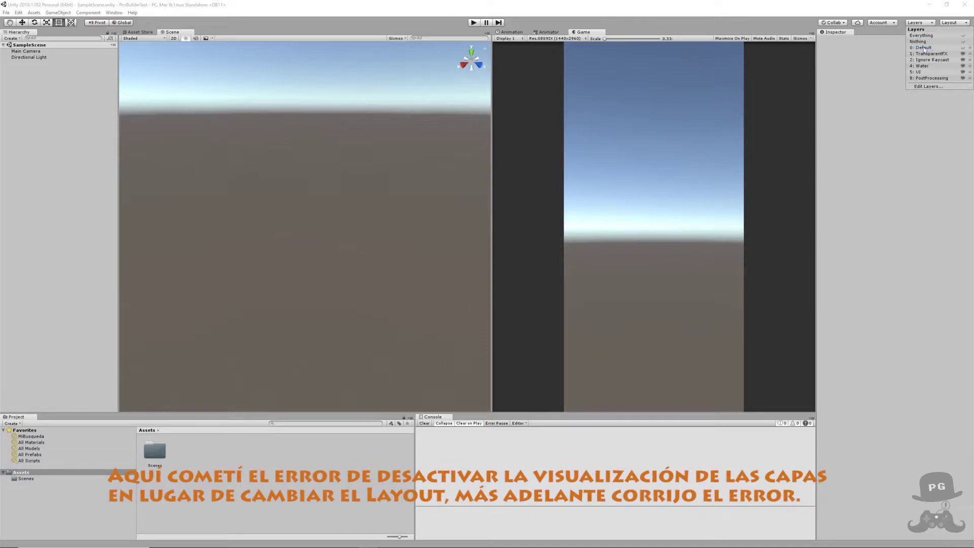
click(926, 48)
click(926, 48)
Switch to the Default layout and narrow the Hierarchy to widen the Scene view.
click(951, 23)
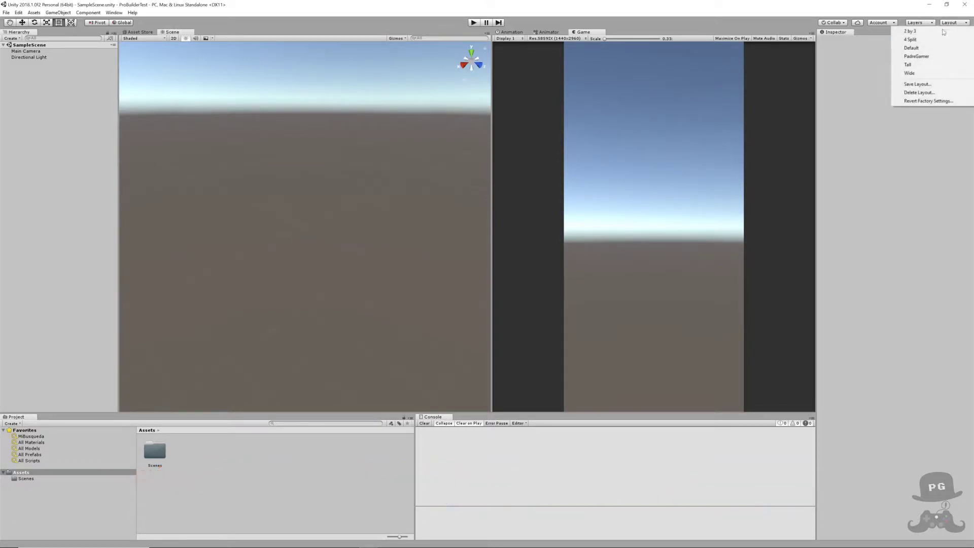
click(919, 51)
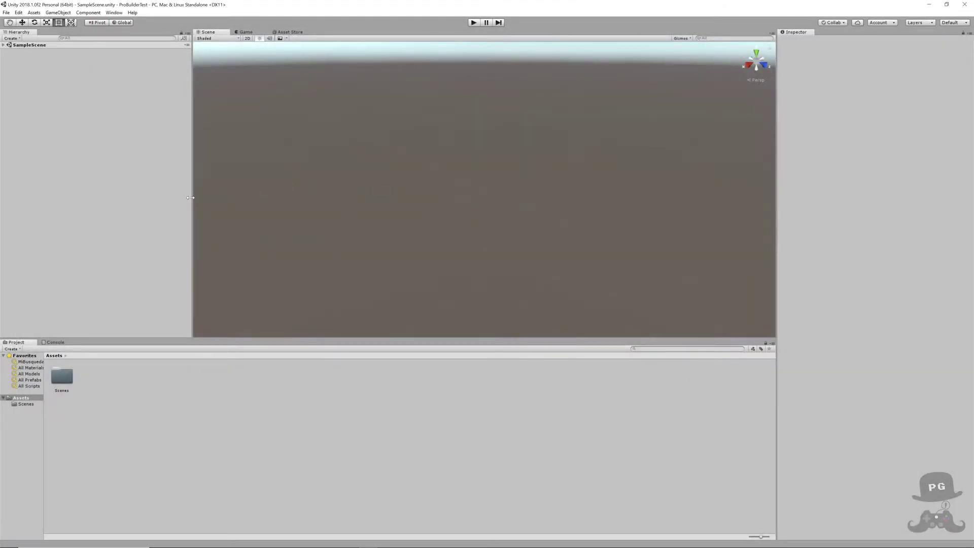
drag(190, 198, 160, 204)
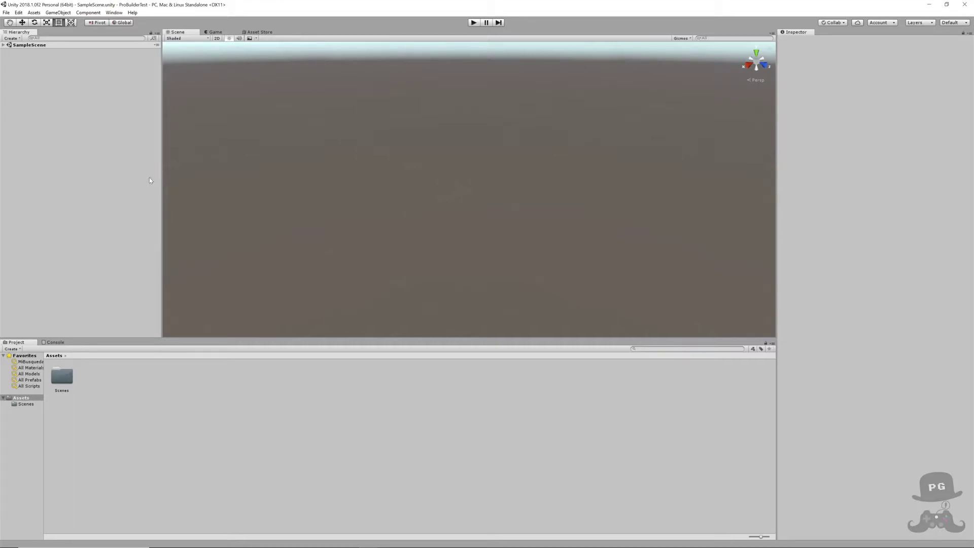
click(113, 13)
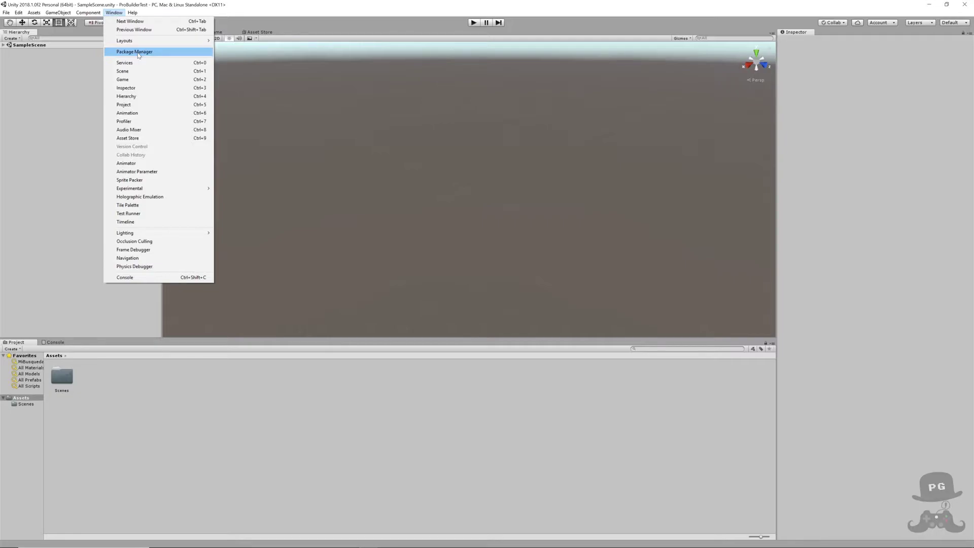
Install ProBuilder 3.0.8 from the Package Manager's All list, then close the Packages window.
click(138, 54)
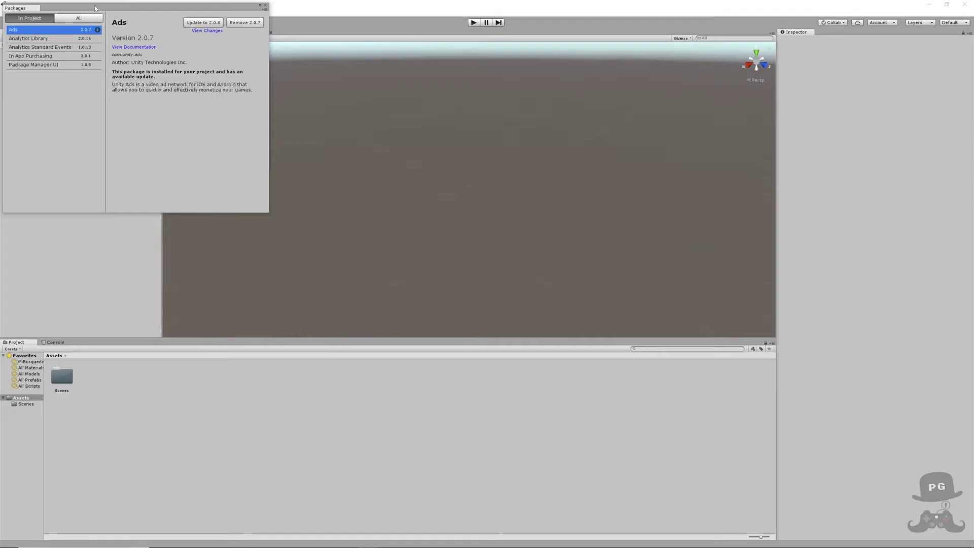
drag(95, 8, 409, 97)
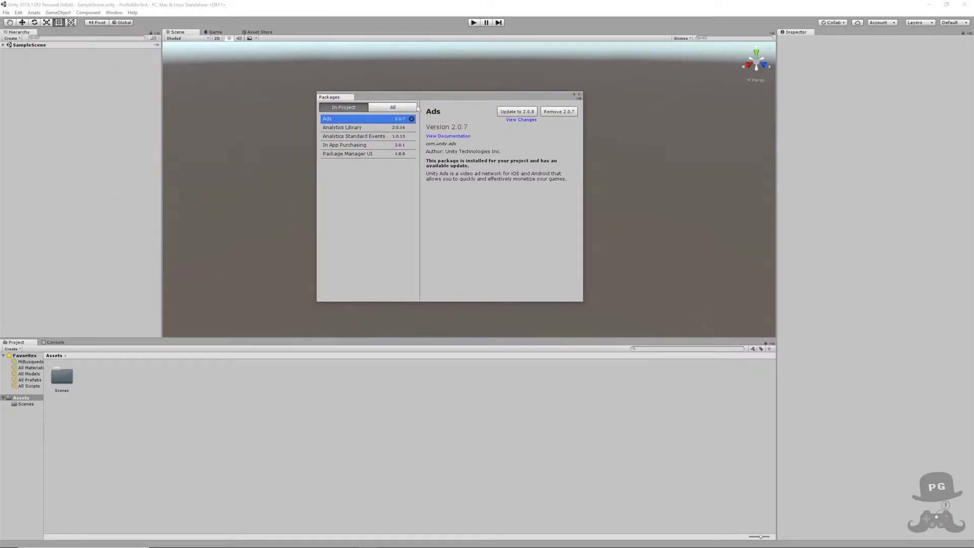
click(391, 109)
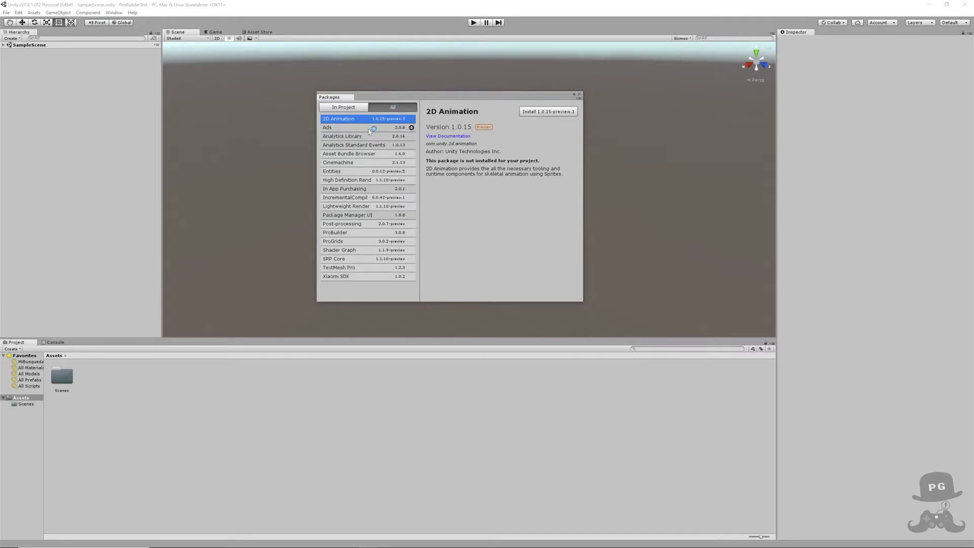
click(356, 233)
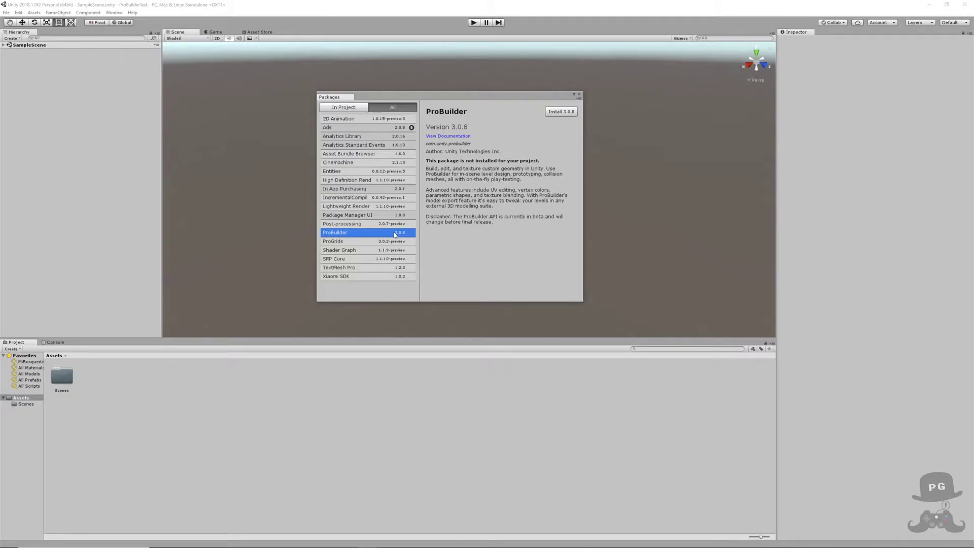
click(561, 112)
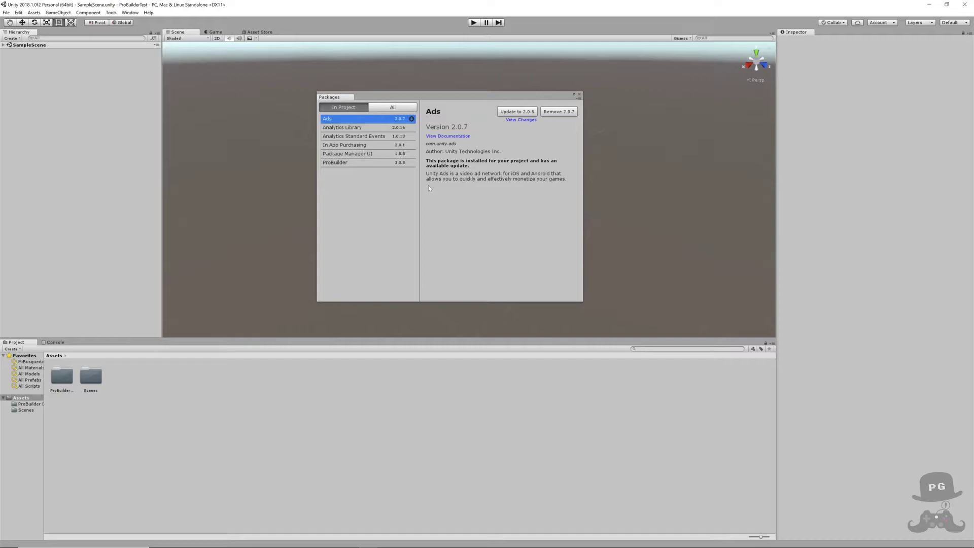
click(576, 94)
click(22, 398)
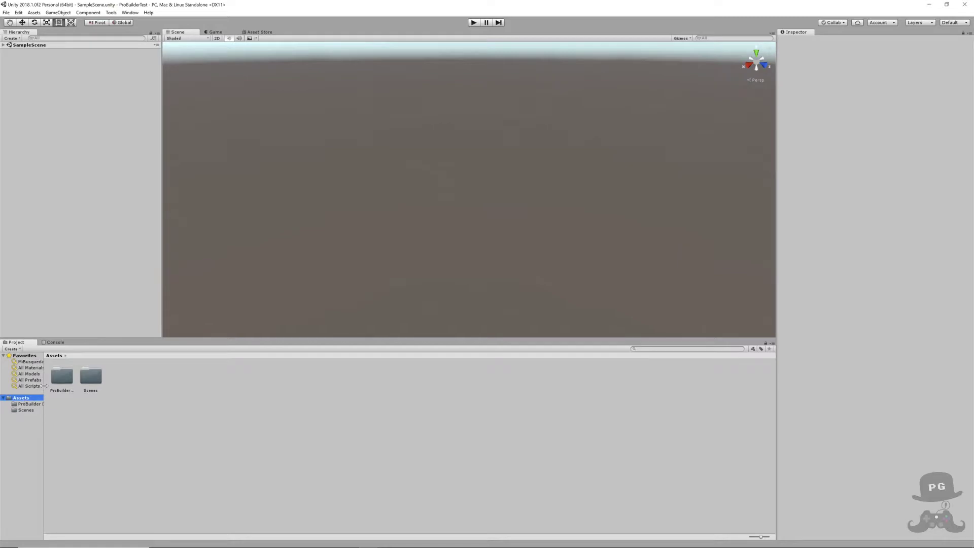
Widen the Project folder tree, select the ProBuilder Data folder, and bring up Tools > ProBuilder.
drag(44, 386, 89, 387)
click(111, 382)
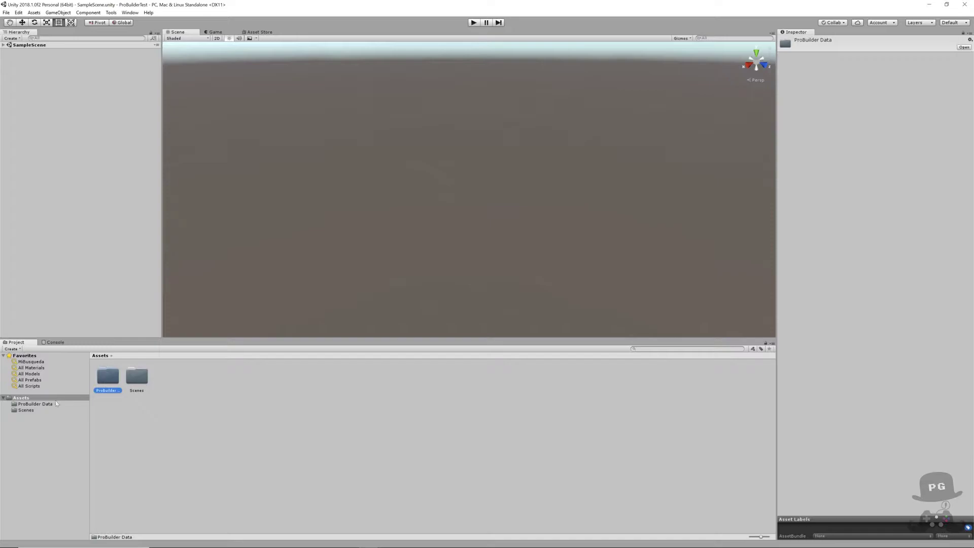
click(18, 405)
click(77, 13)
click(114, 13)
click(114, 14)
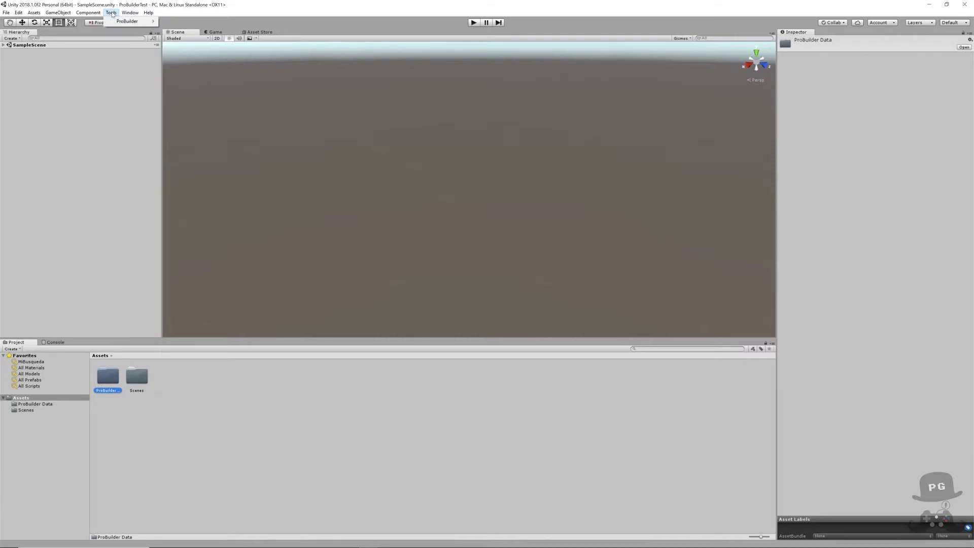
mouse_move(132, 21)
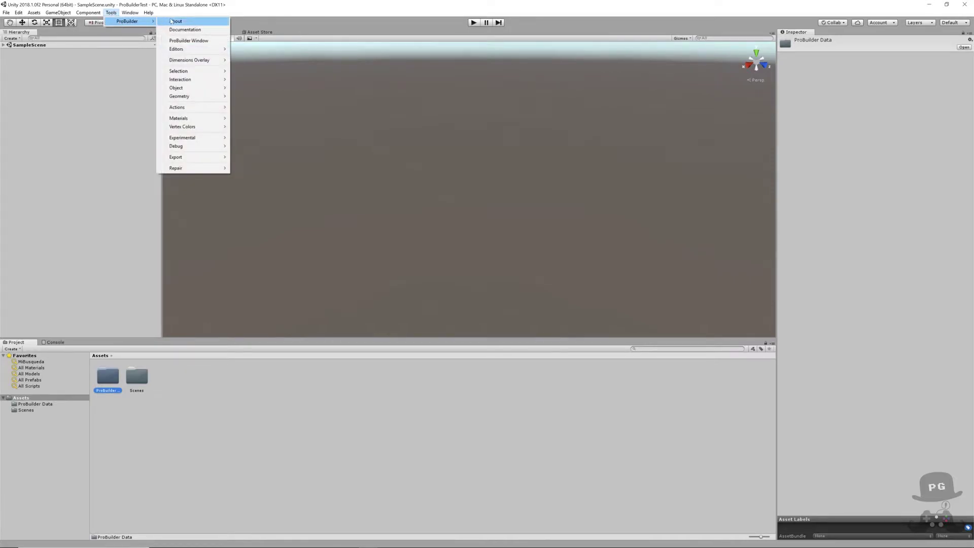
Open the ProBuilder window and dock it grouped with the Hierarchy panel.
click(192, 42)
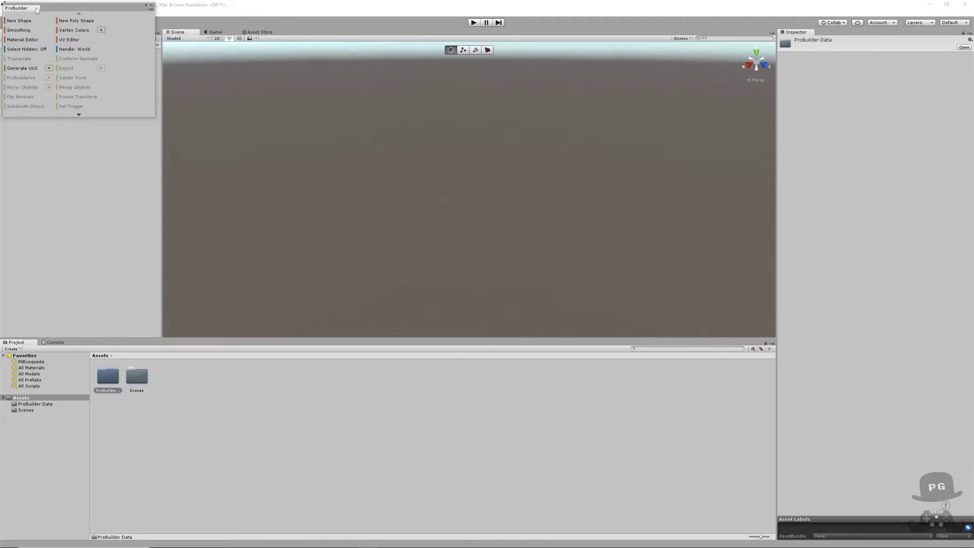
mouse_move(16, 8)
mouse_down()
mouse_move(198, 167)
mouse_move(66, 84)
mouse_up()
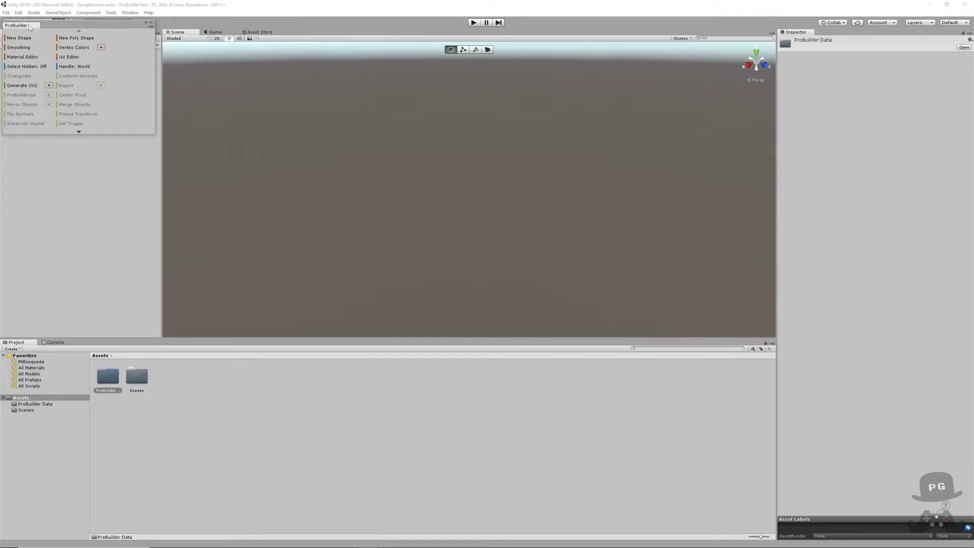
drag(30, 27, 165, 58)
drag(200, 146, 200, 146)
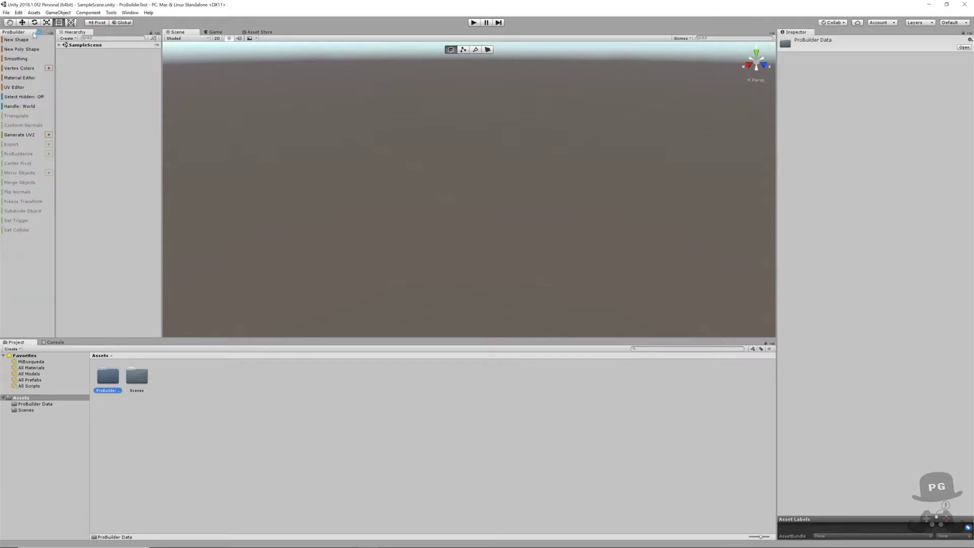
drag(35, 34, 127, 33)
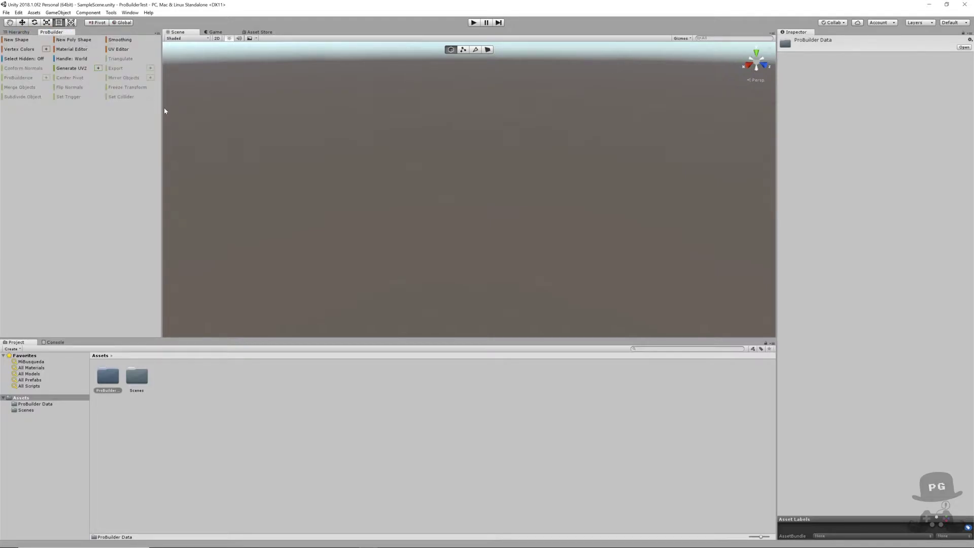
Move the Hierarchy beneath the Inspector and resize the surrounding panels to enlarge the Scene view.
drag(162, 110, 119, 116)
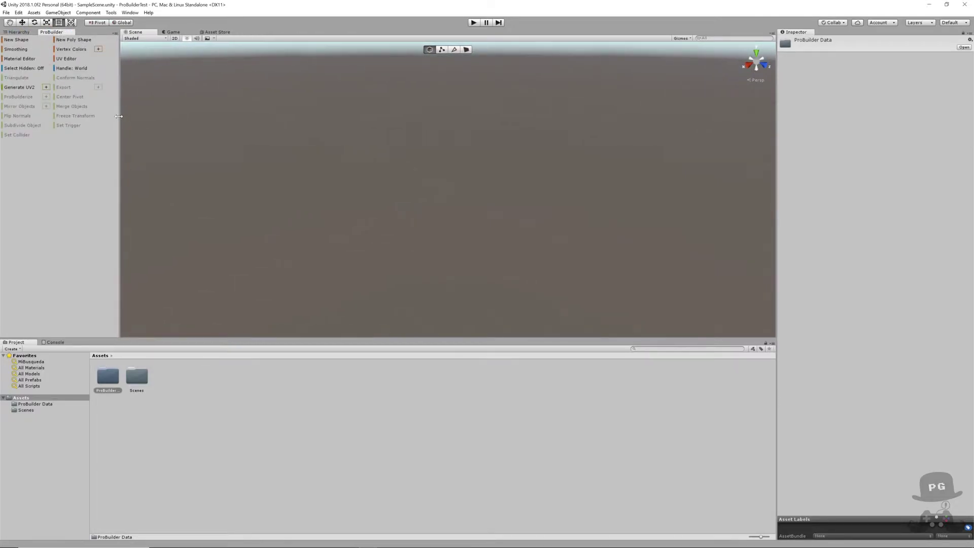
click(18, 32)
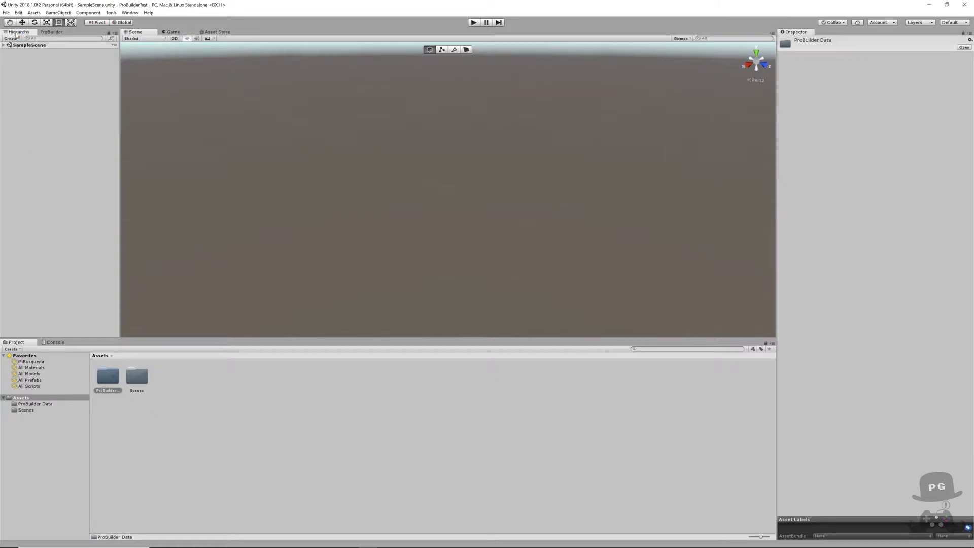
drag(17, 35, 884, 416)
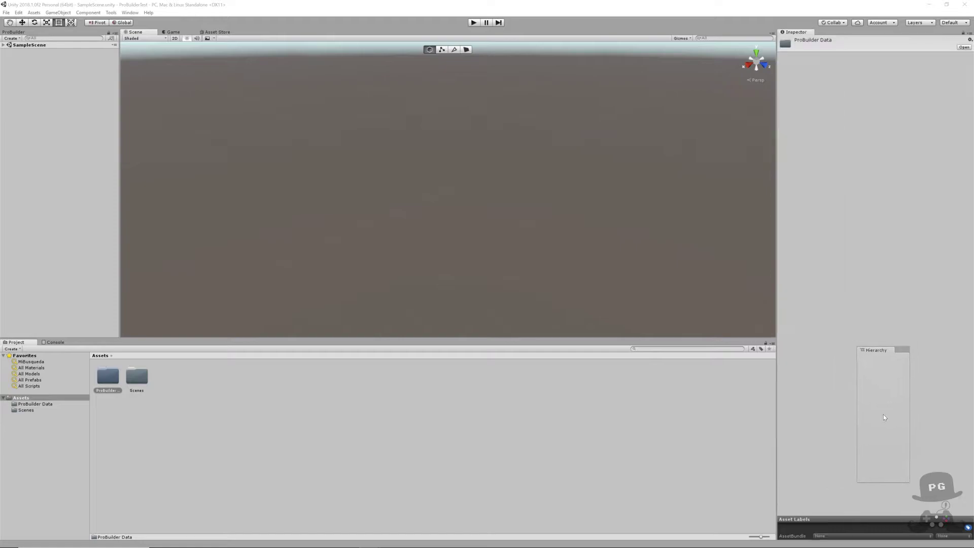
drag(884, 417, 891, 455)
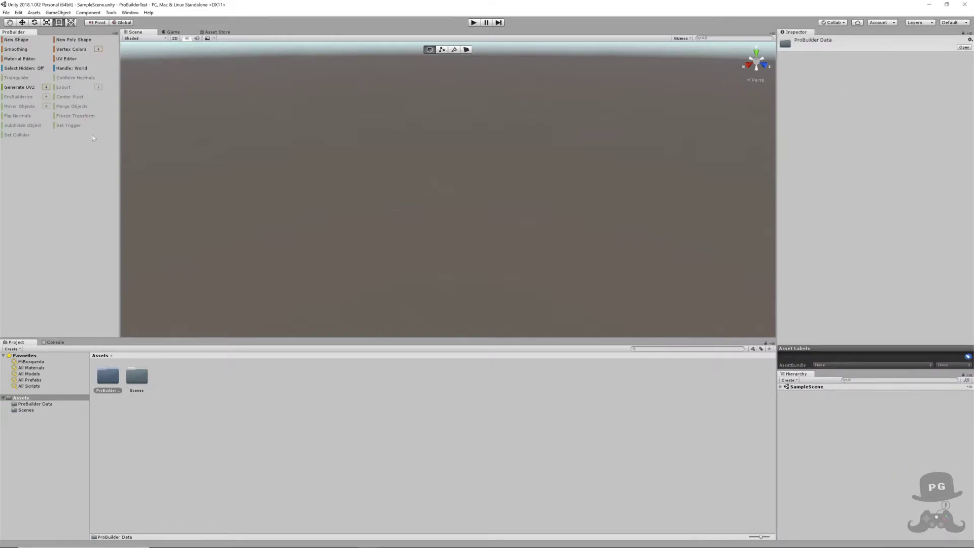
drag(119, 148, 108, 148)
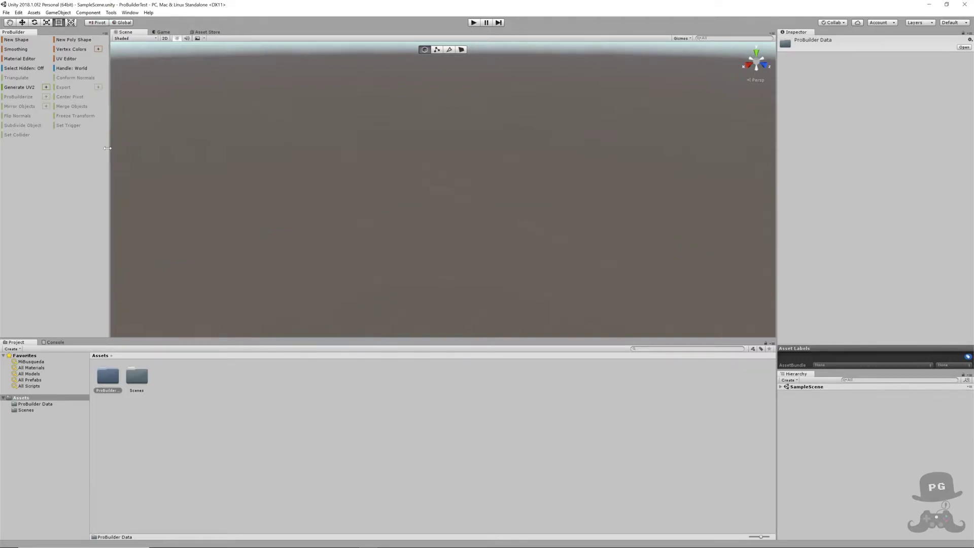
click(232, 343)
drag(111, 214, 108, 213)
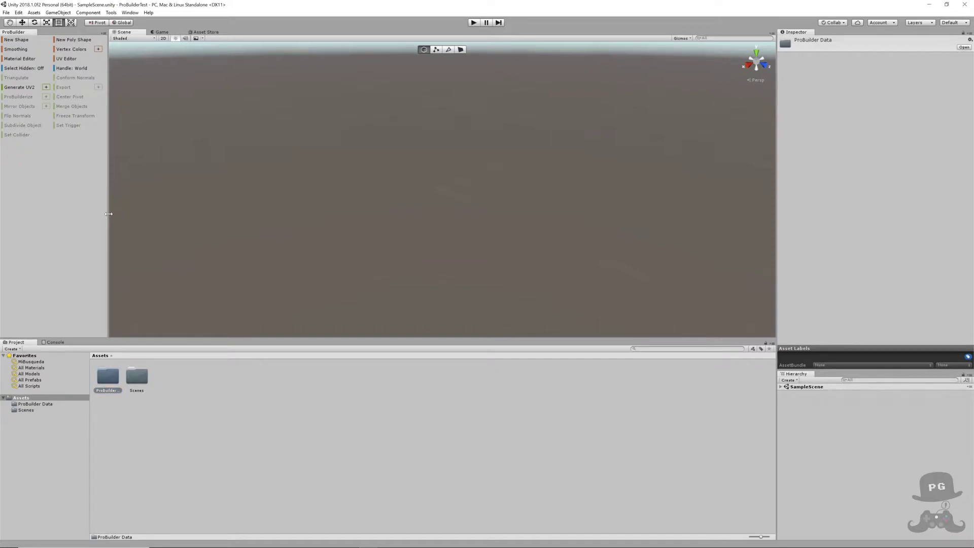
drag(184, 339, 175, 387)
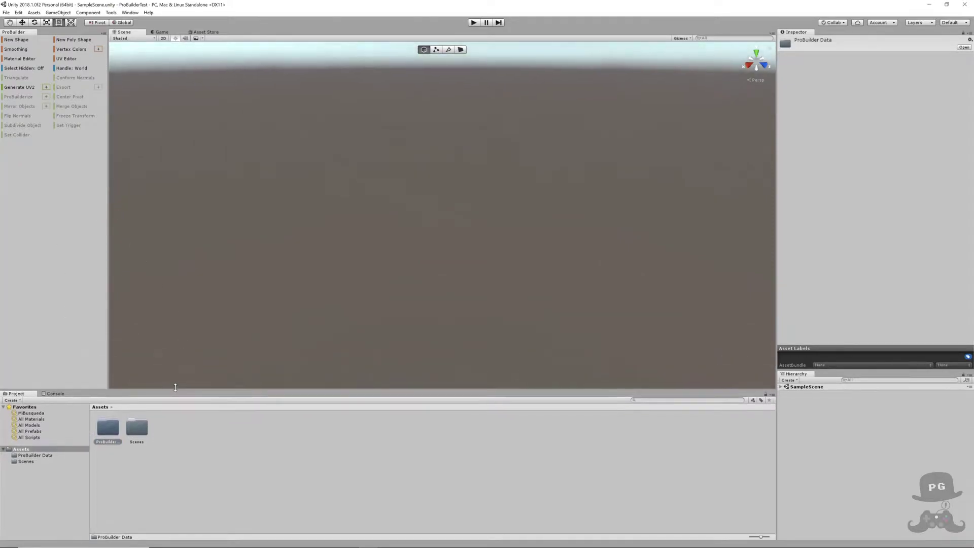
drag(777, 214, 820, 213)
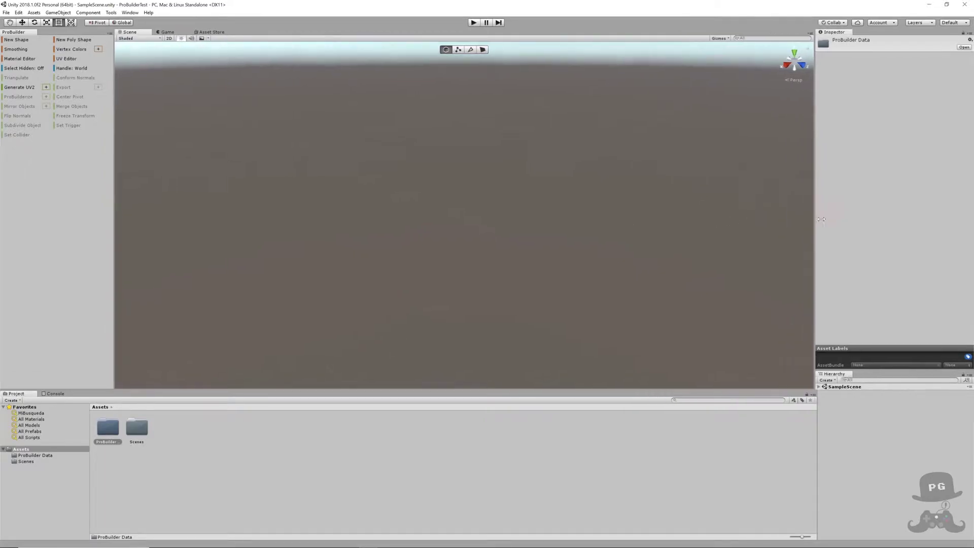
Save the current arrangement from the Layout dropdown as a layout named 'ProBuilder'.
click(953, 22)
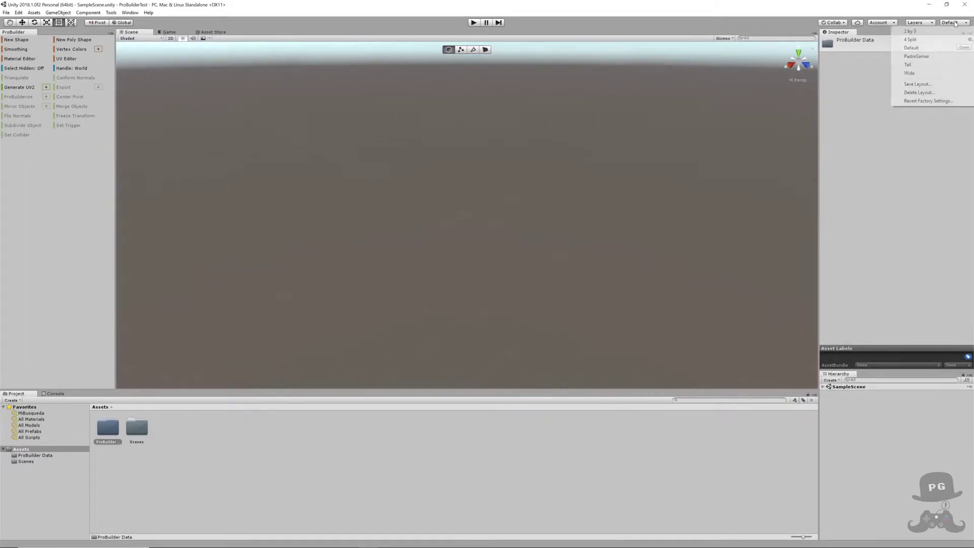
click(917, 84)
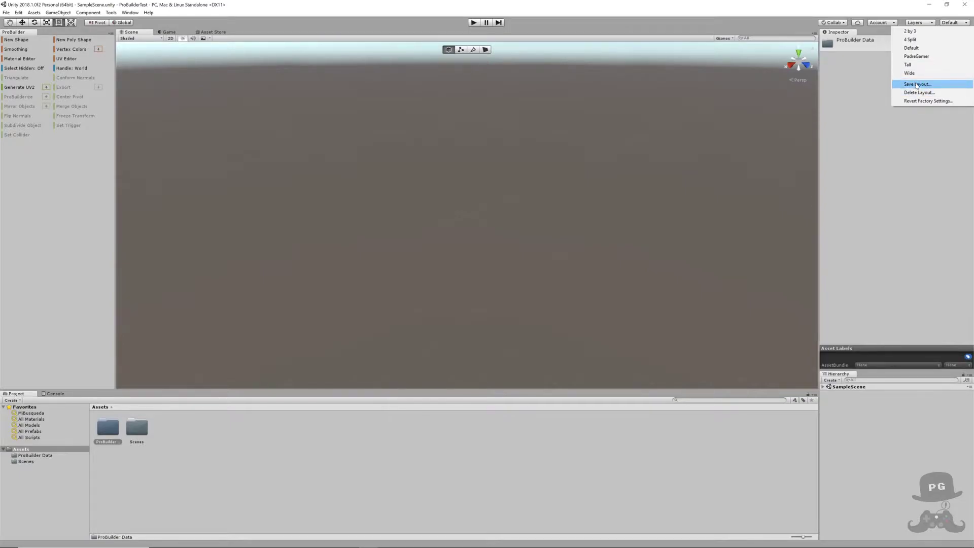
click(916, 85)
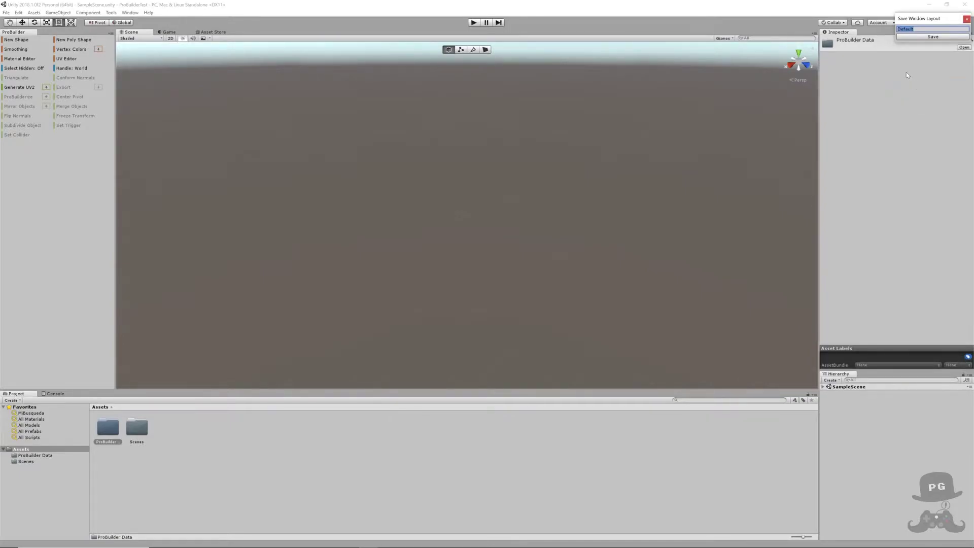
text(ProBuilder)
click(917, 38)
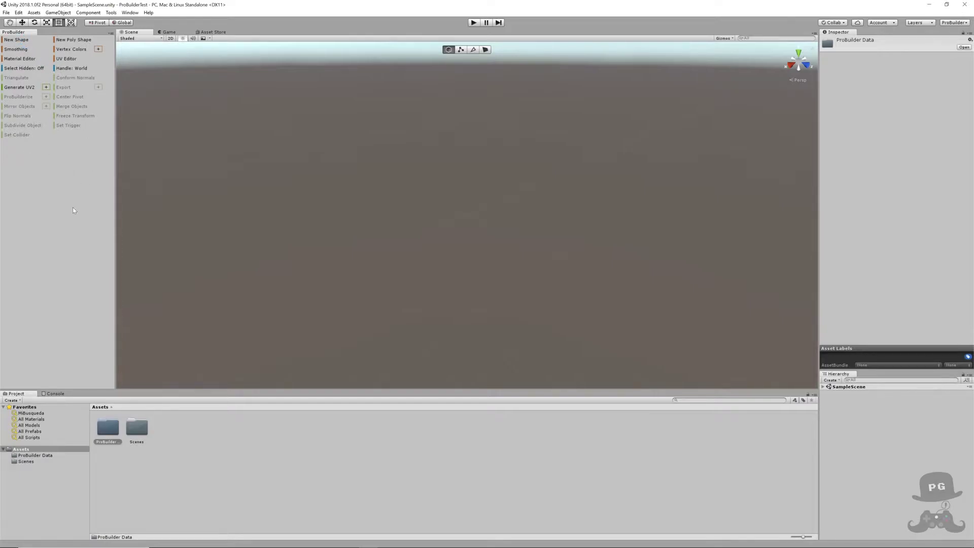
Switch the ProBuilder panel to Use Icon Mode and narrow it to widen the scene.
right_click(66, 188)
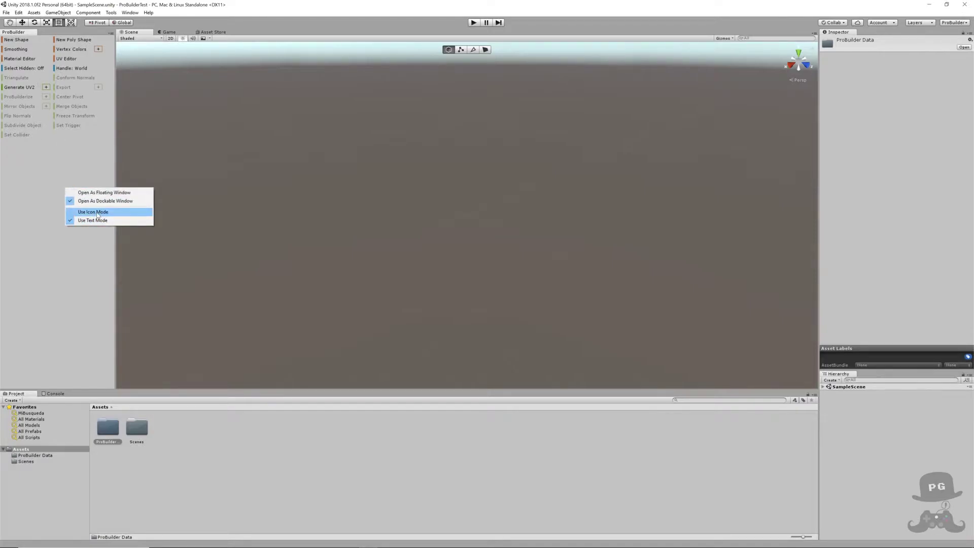
click(98, 213)
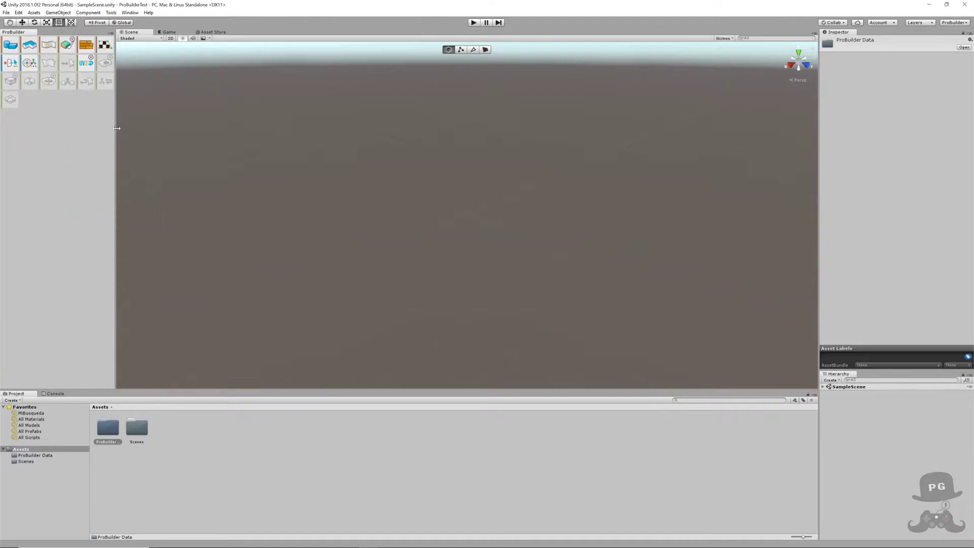
drag(116, 128, 70, 130)
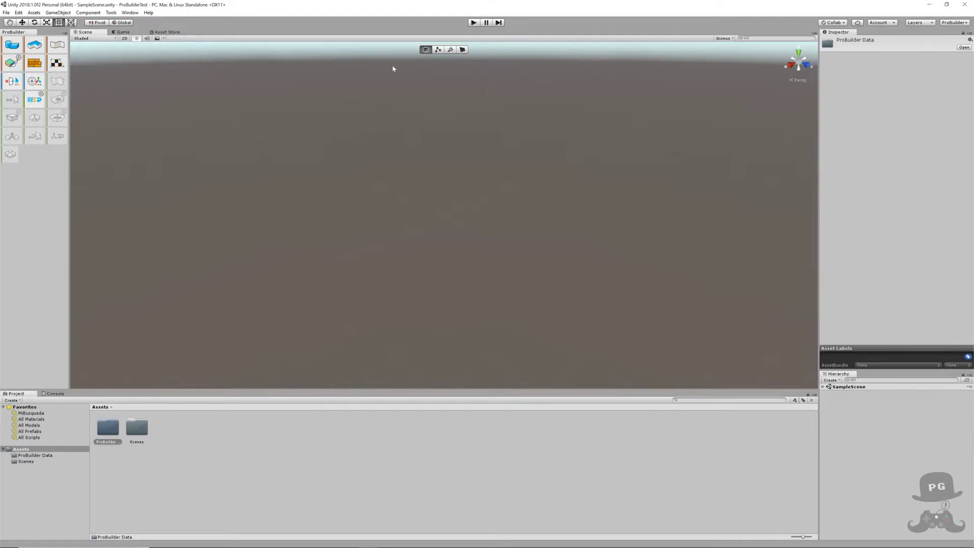
click(425, 50)
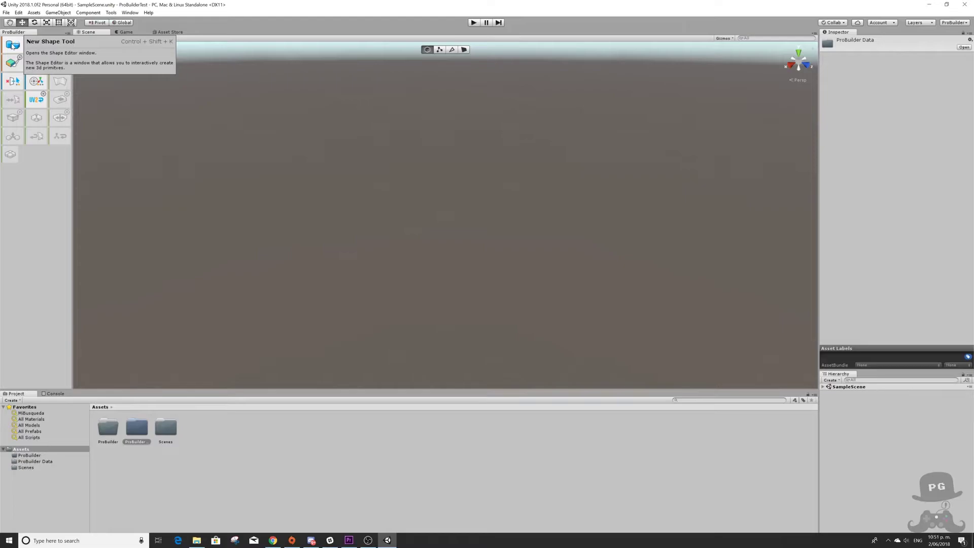
Make the Default layer visible again so the camera and light show.
click(915, 22)
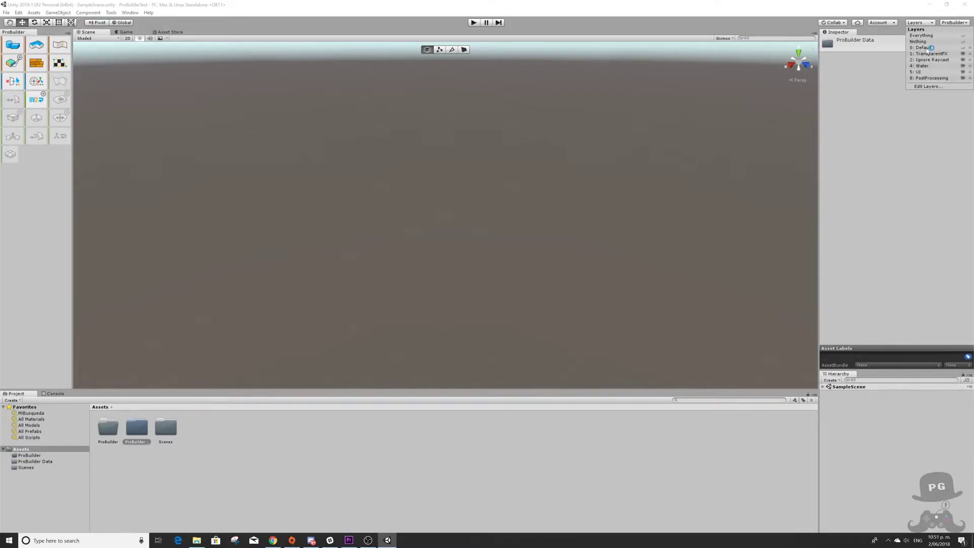
click(927, 48)
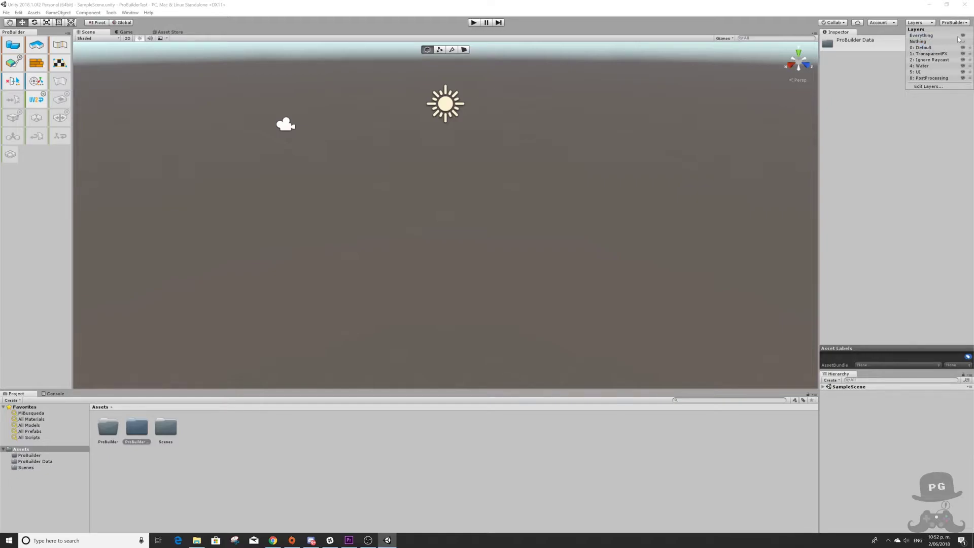
click(918, 24)
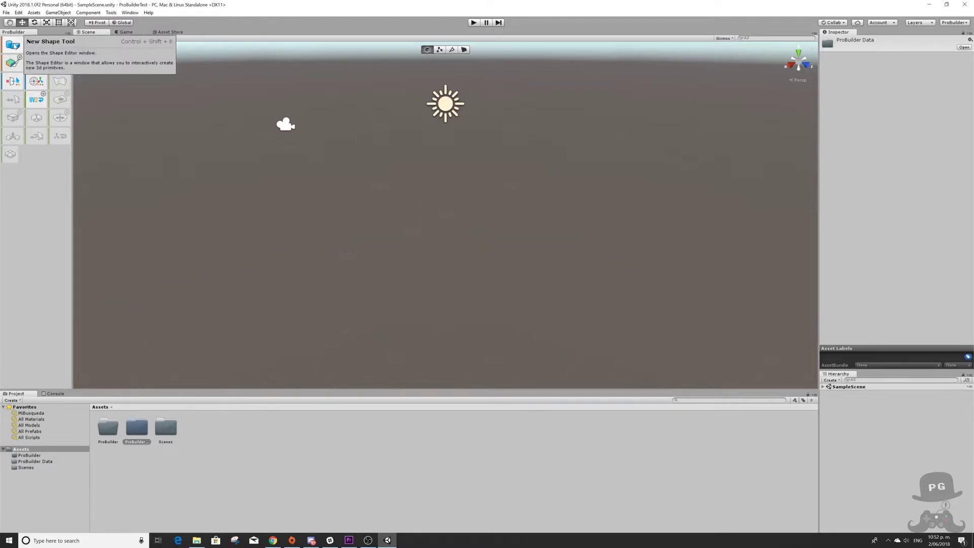
Start a New Shape, preview a Stair, and enlarge the shape window.
click(13, 45)
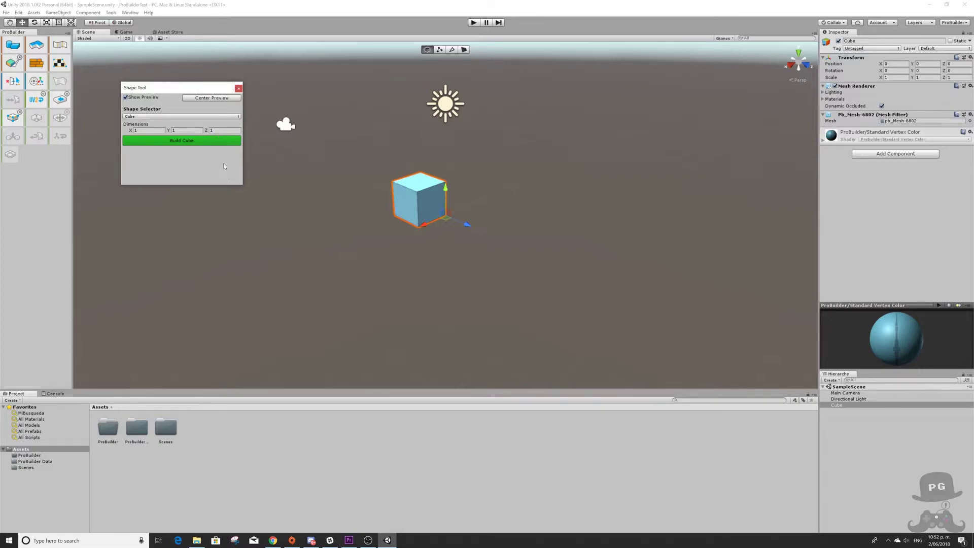
click(214, 119)
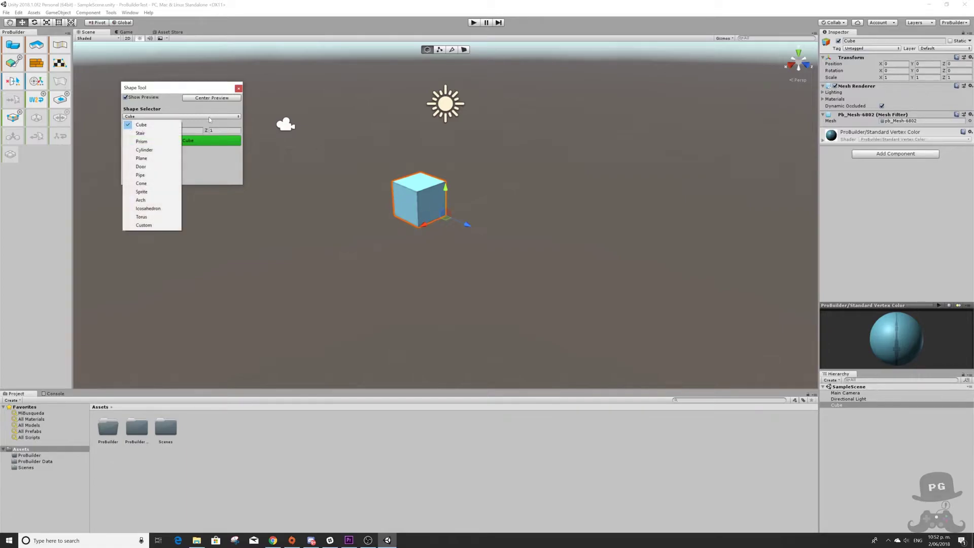
click(157, 132)
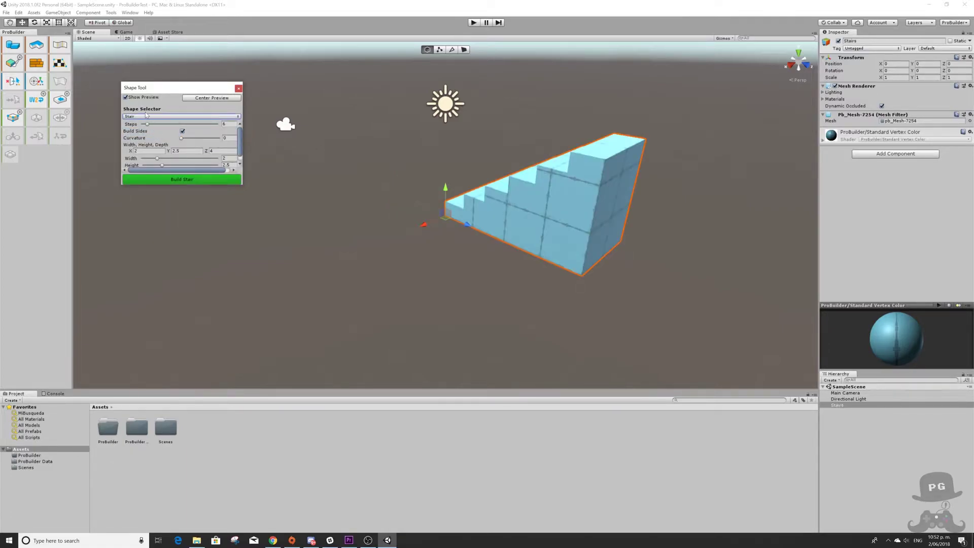
drag(233, 185, 234, 237)
Preview the Prism, Cylinder, Plane, Door and Pipe shapes in turn.
click(165, 118)
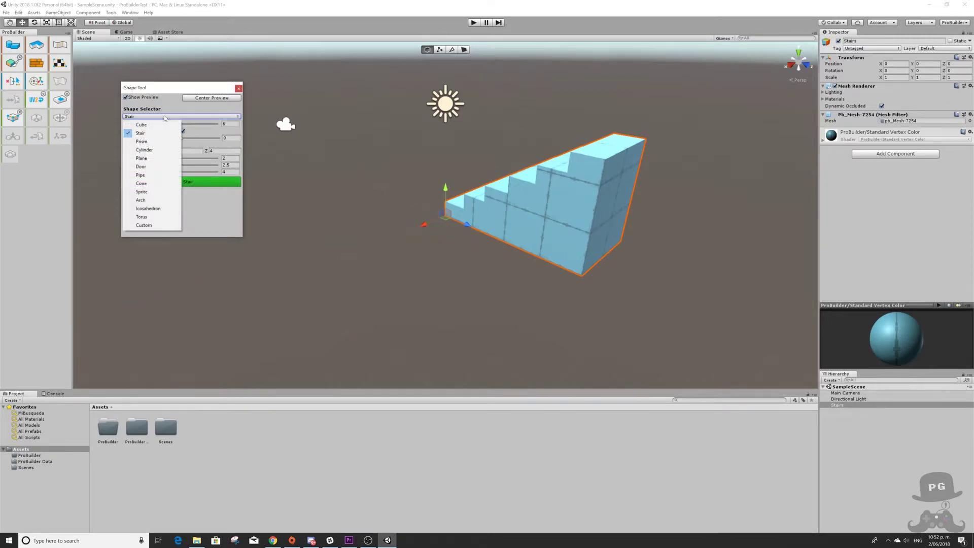
click(152, 142)
click(140, 118)
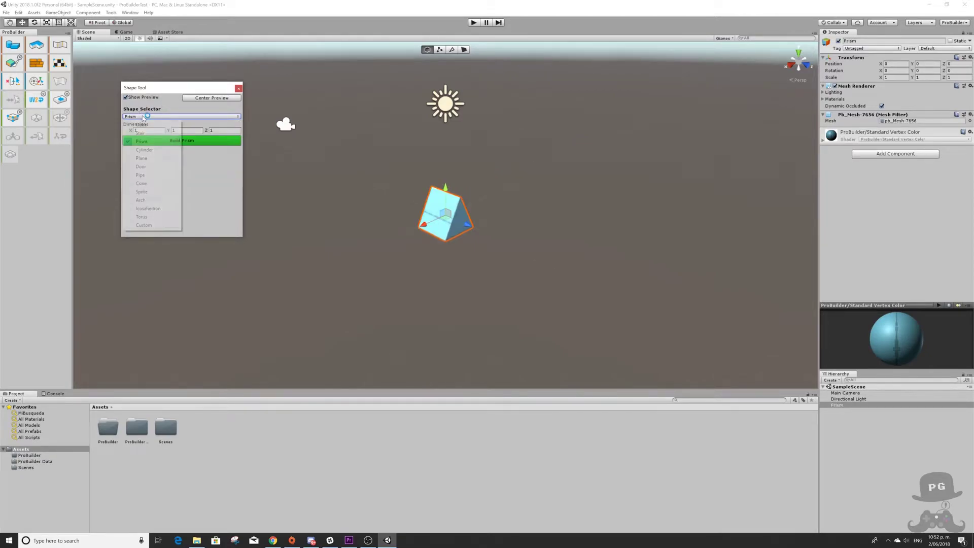
click(150, 150)
click(155, 117)
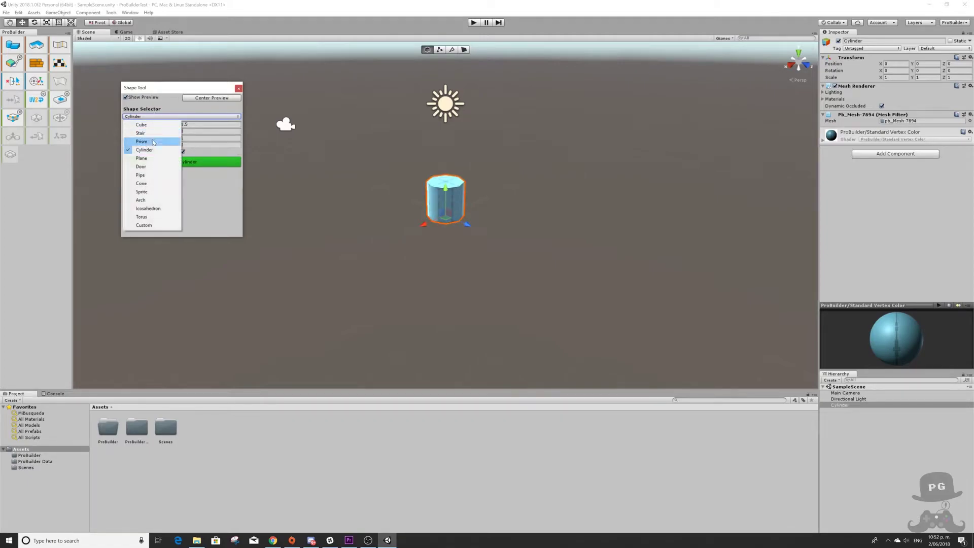
click(151, 158)
click(165, 117)
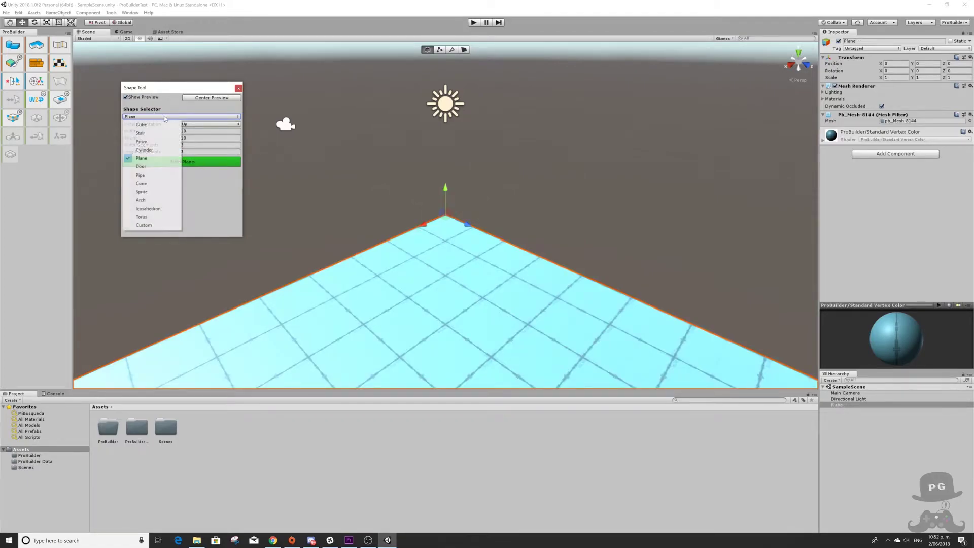
click(150, 166)
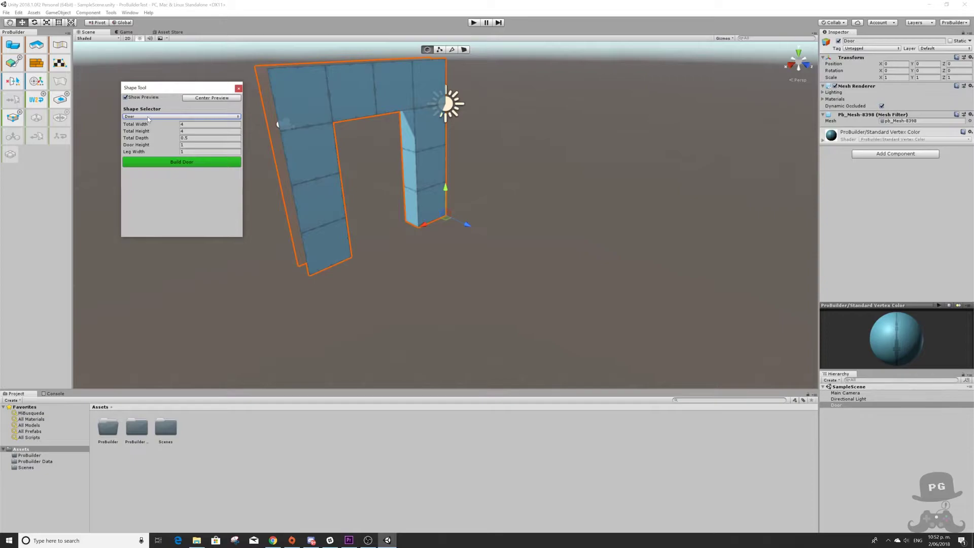
click(148, 117)
click(148, 176)
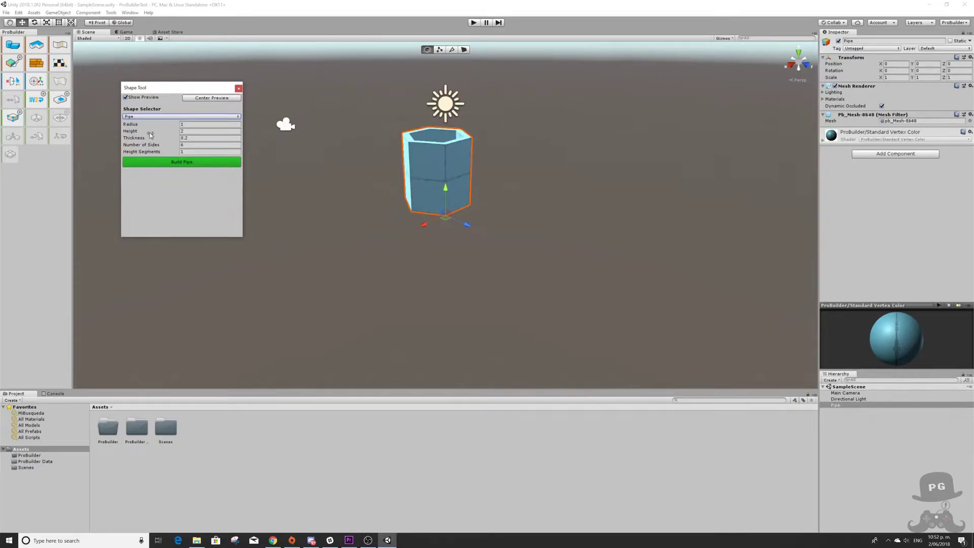
click(150, 118)
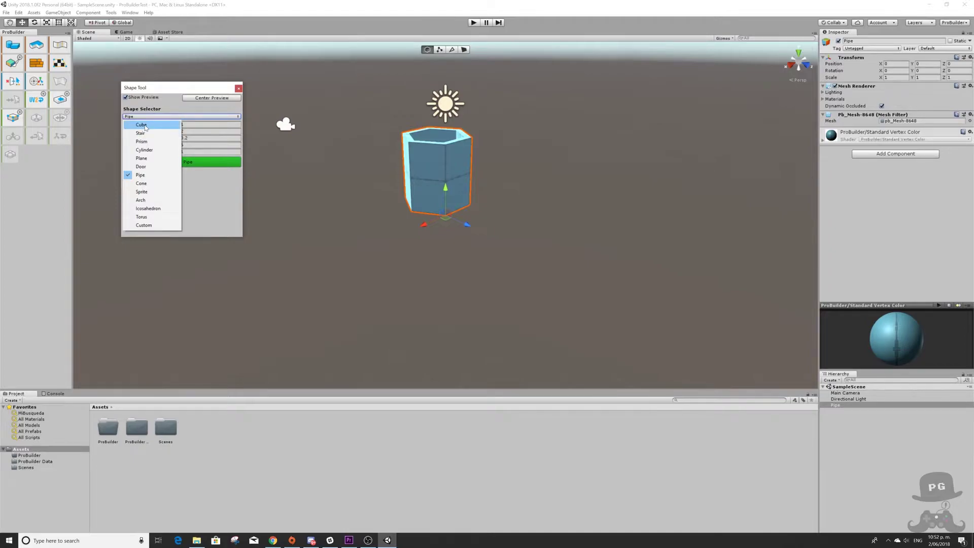
Build a Cube with Dimensions X, Y, Z all 2, then close the Shape Tool.
click(142, 125)
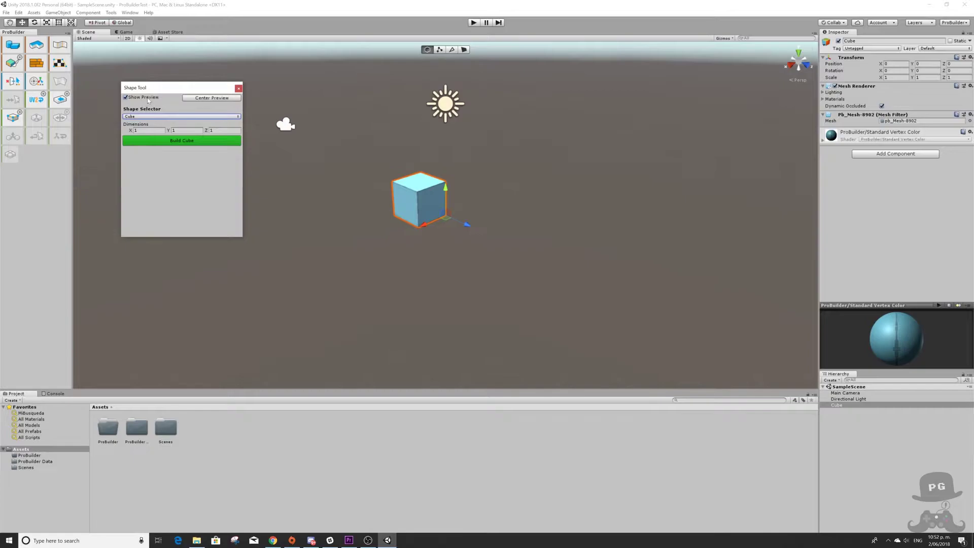
drag(159, 85, 151, 81)
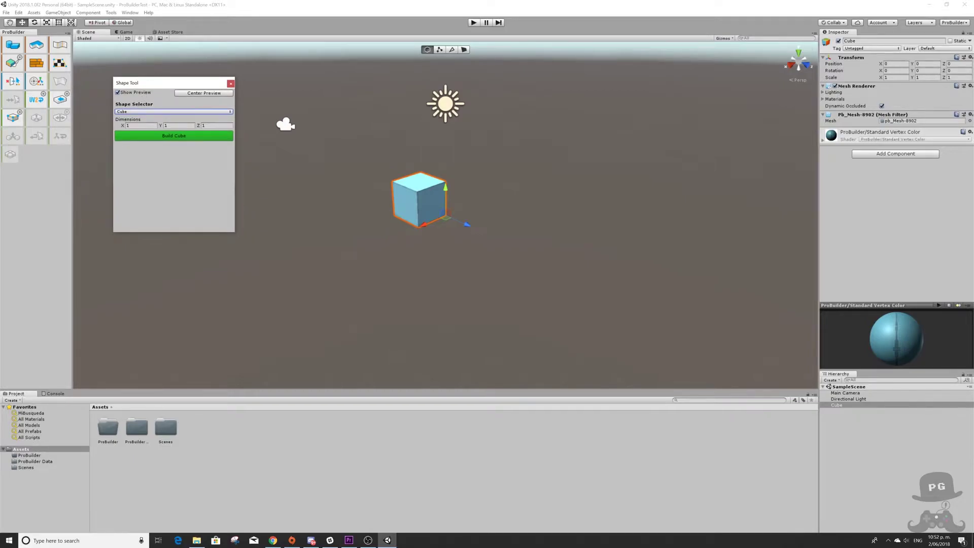
click(139, 126)
text(2)
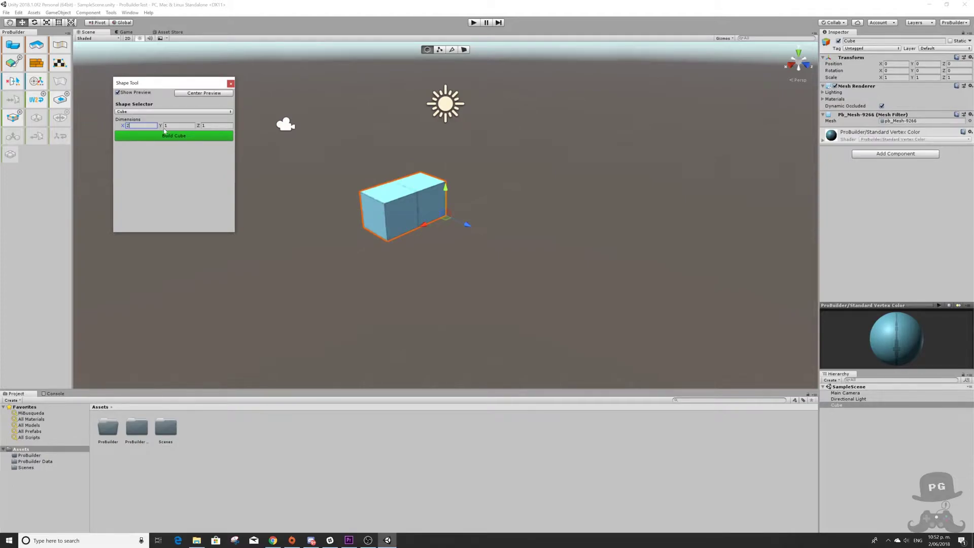
key(Tab)
text(2)
key(Tab)
text(2)
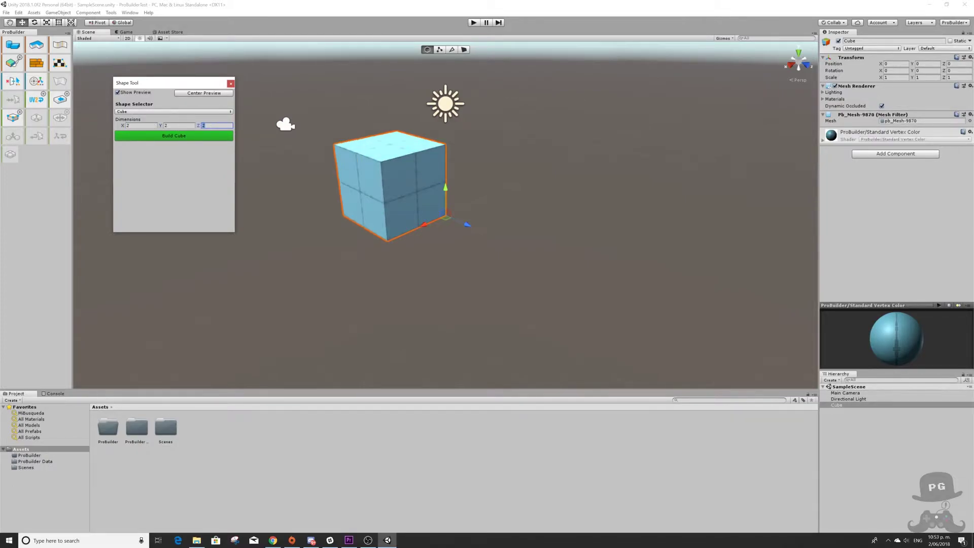
click(175, 139)
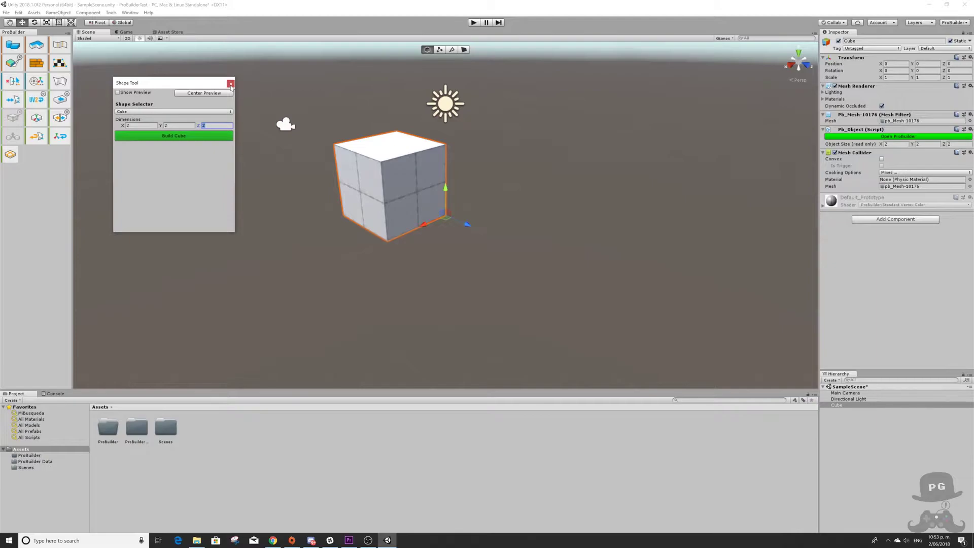
click(231, 85)
right_drag(290, 179, 284, 172)
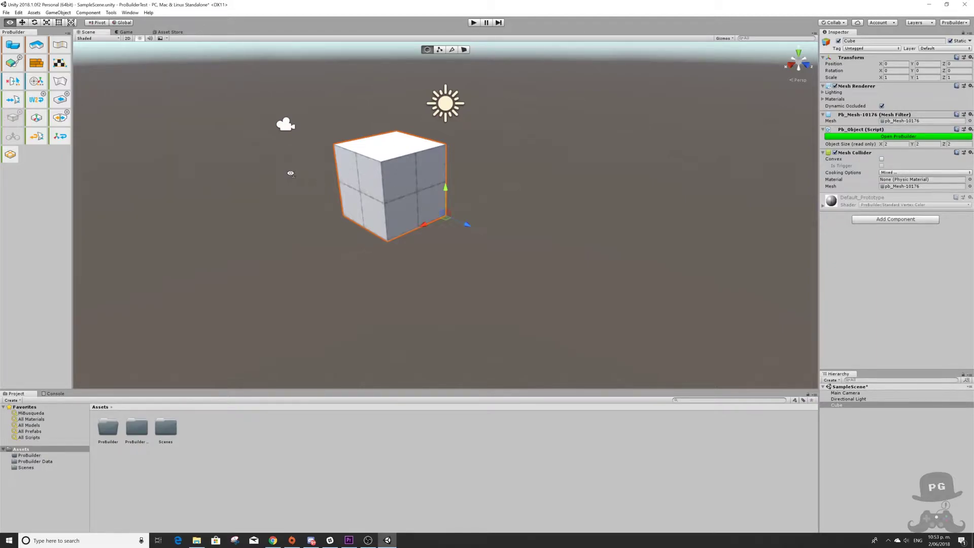
Rename the Hierarchy's Cube object to PruebaCuboProBuilder.
click(839, 406)
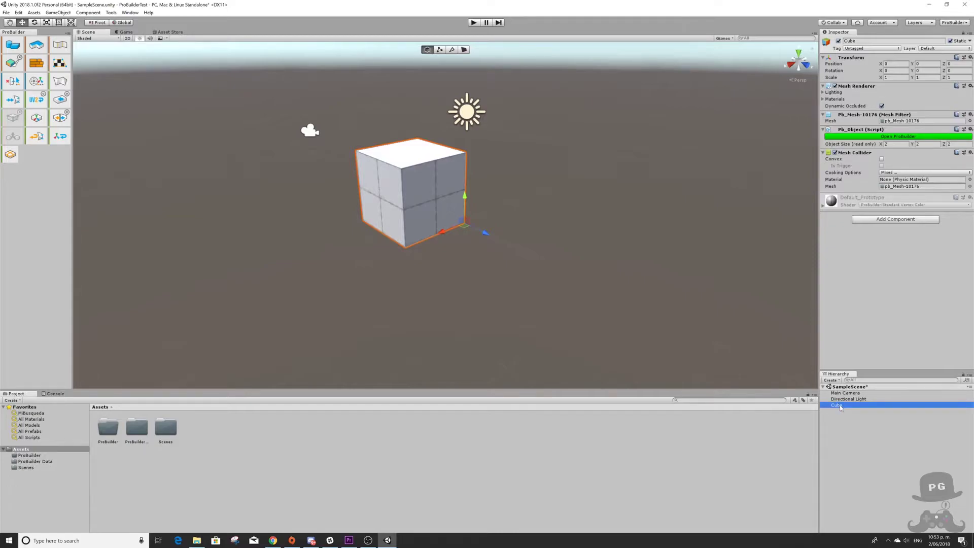
click(836, 405)
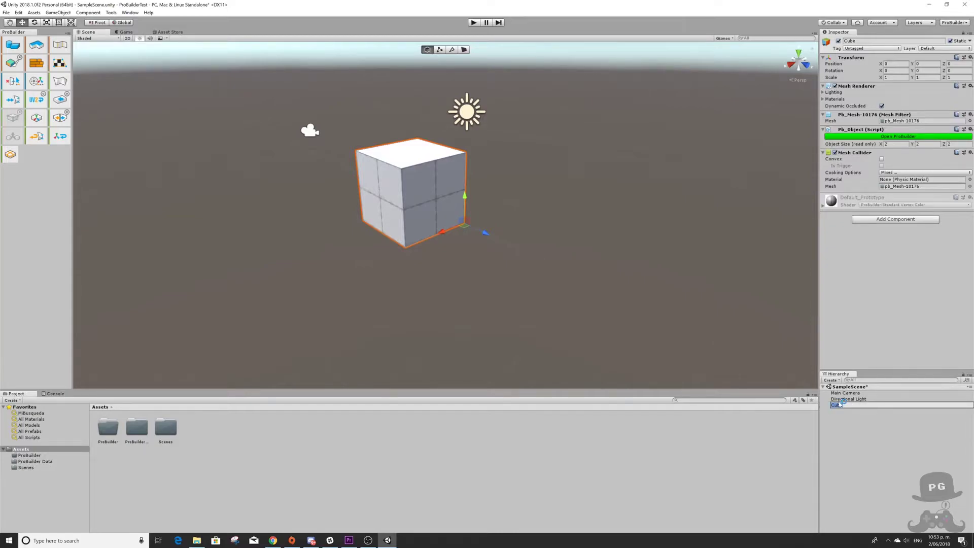
text(Pr)
text(Cu)
text(uboP)
text(Builder)
key(Return)
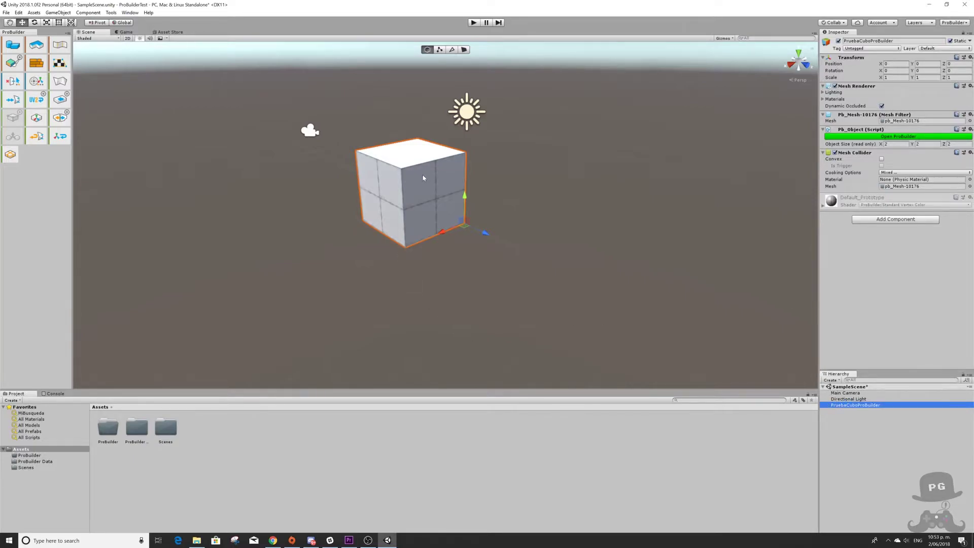
mouse_move(289, 174)
alt+mouse_down()
mouse_move(341, 155)
mouse_move(322, 152)
alt+mouse_up()
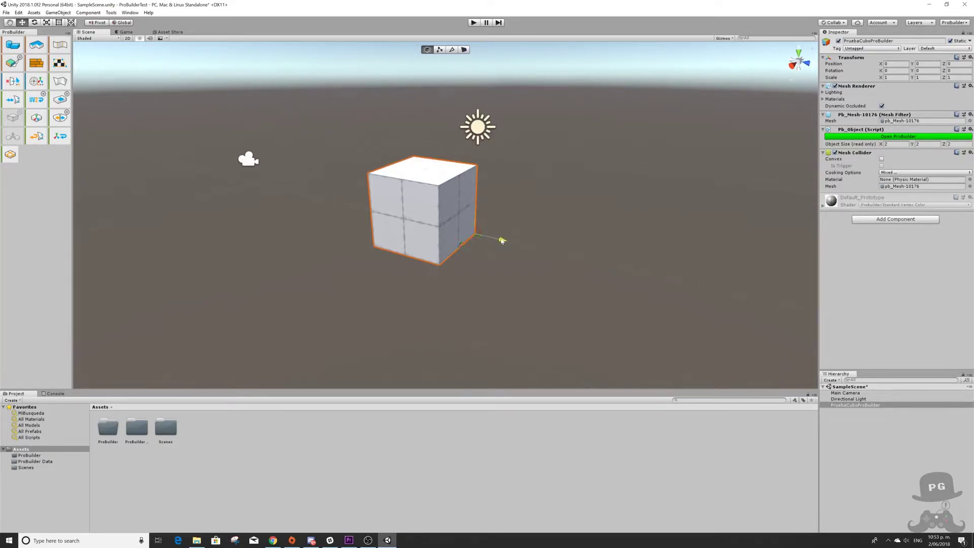
drag(502, 240, 497, 249)
click(48, 24)
mouse_move(479, 238)
mouse_down()
mouse_move(471, 237)
mouse_move(501, 242)
mouse_up()
click(35, 22)
mouse_move(491, 214)
mouse_down()
mouse_move(512, 234)
mouse_move(550, 233)
mouse_up()
key(ctrl+z)
click(503, 226)
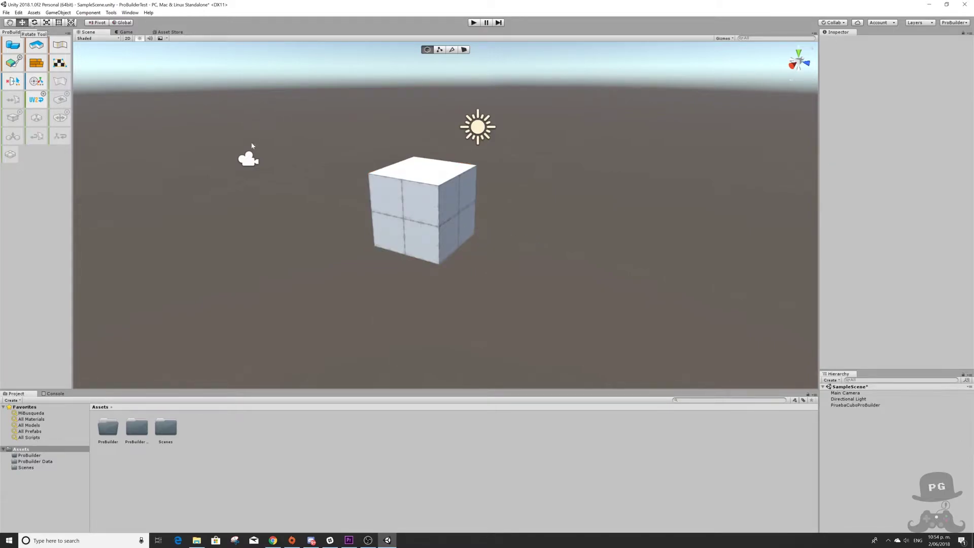
click(842, 405)
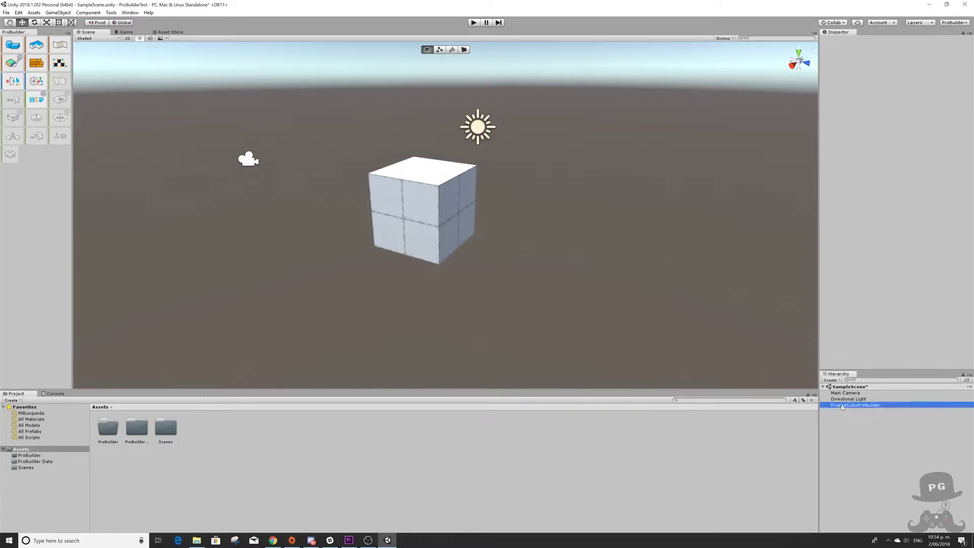
key(f)
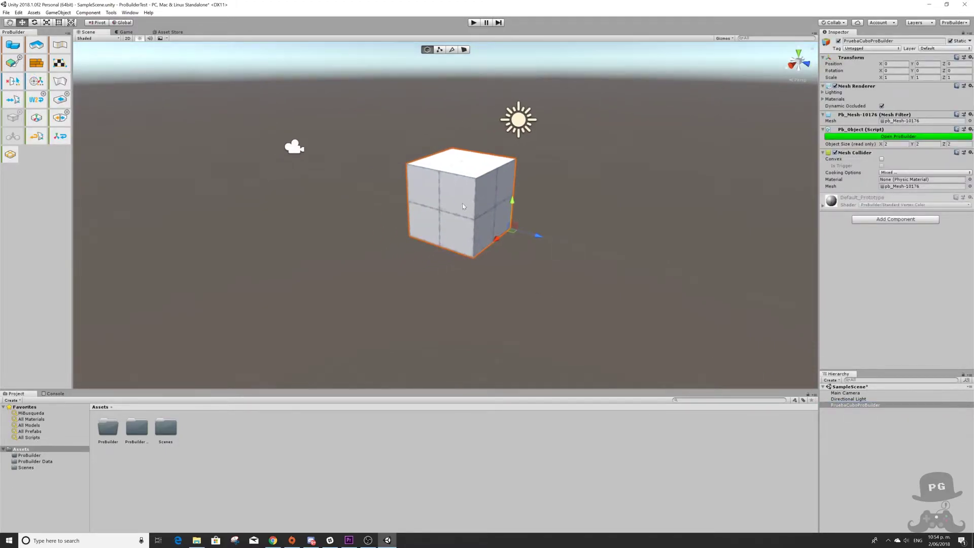
mouse_move(485, 212)
alt+mouse_down()
mouse_move(426, 206)
mouse_move(513, 200)
alt+mouse_up()
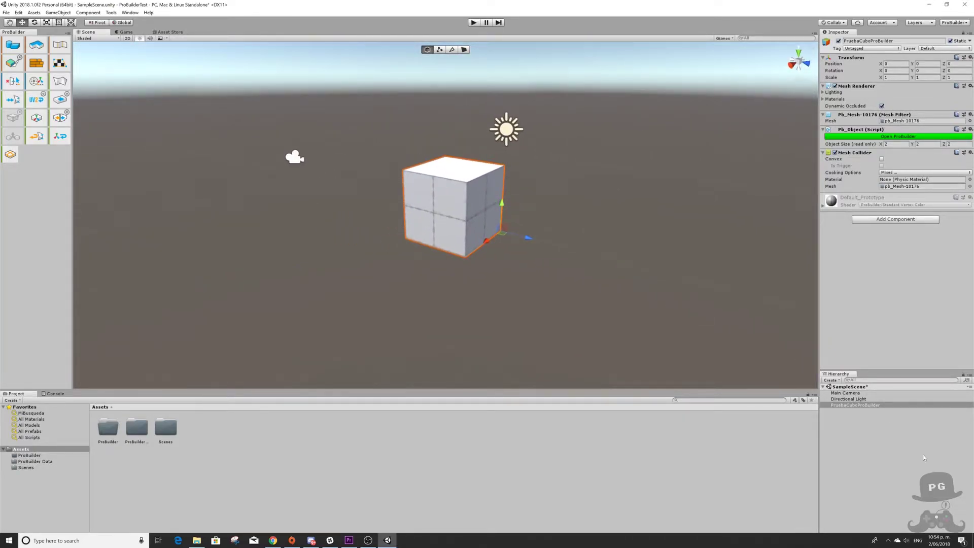
Create a 3D Object > Cube as a child of PruebaCuboProBuilder, orbiting to see both cubes.
right_click(842, 430)
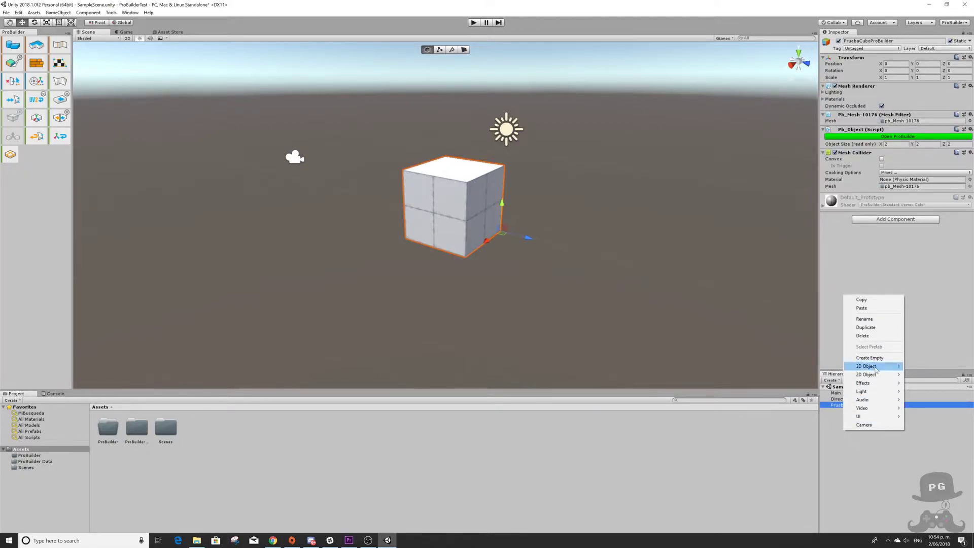
click(921, 366)
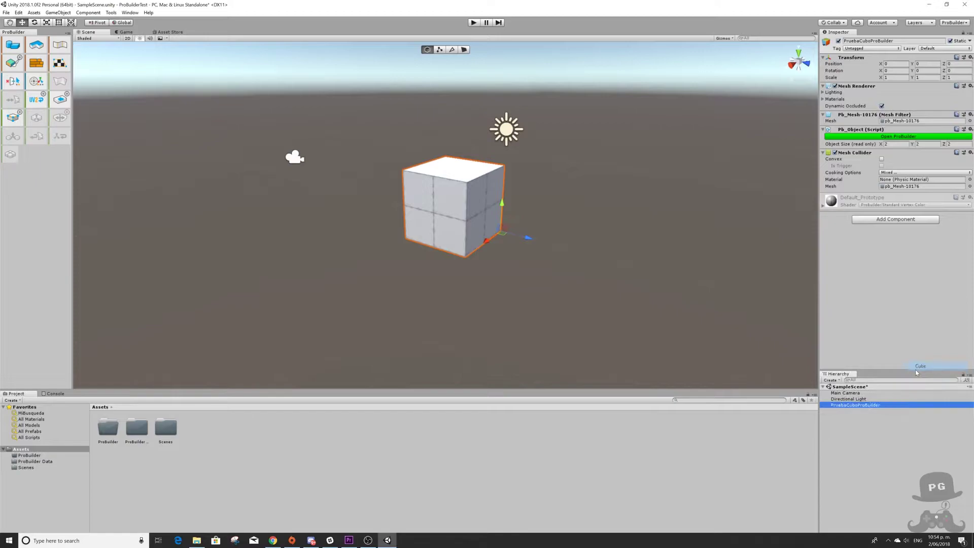
mouse_move(531, 245)
alt+mouse_down()
mouse_move(542, 277)
mouse_move(610, 320)
mouse_move(628, 302)
mouse_move(611, 315)
mouse_move(707, 302)
alt+mouse_up()
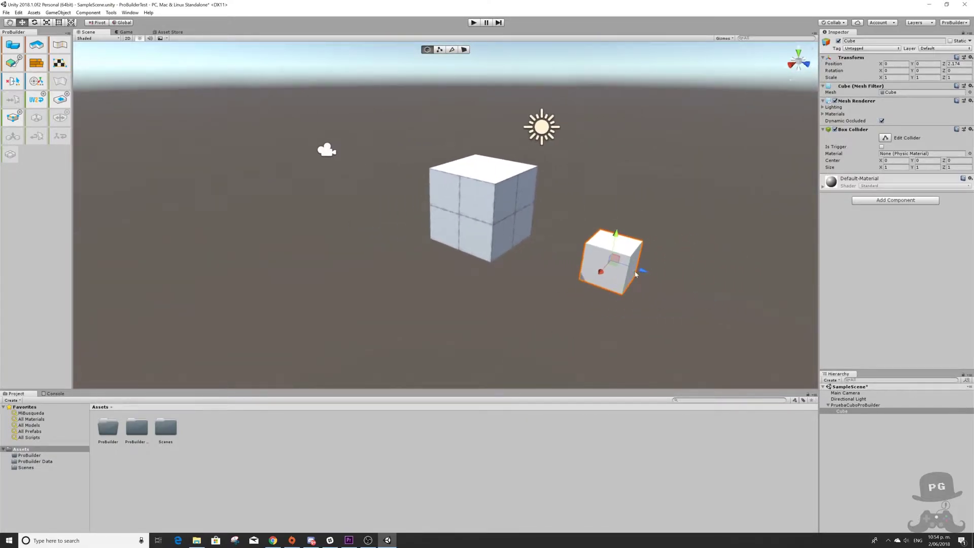
Move the child cube along Z and X, undoing missteps, until it sits beside the large cube's base.
mouse_move(642, 270)
mouse_down()
mouse_move(561, 247)
mouse_move(580, 248)
mouse_move(412, 250)
mouse_move(430, 265)
mouse_up()
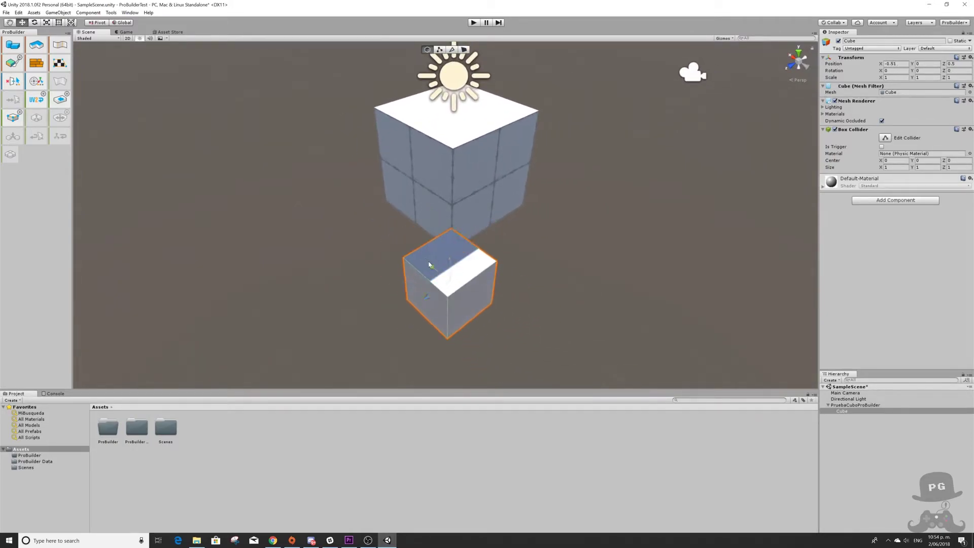
key(ctrl+z)
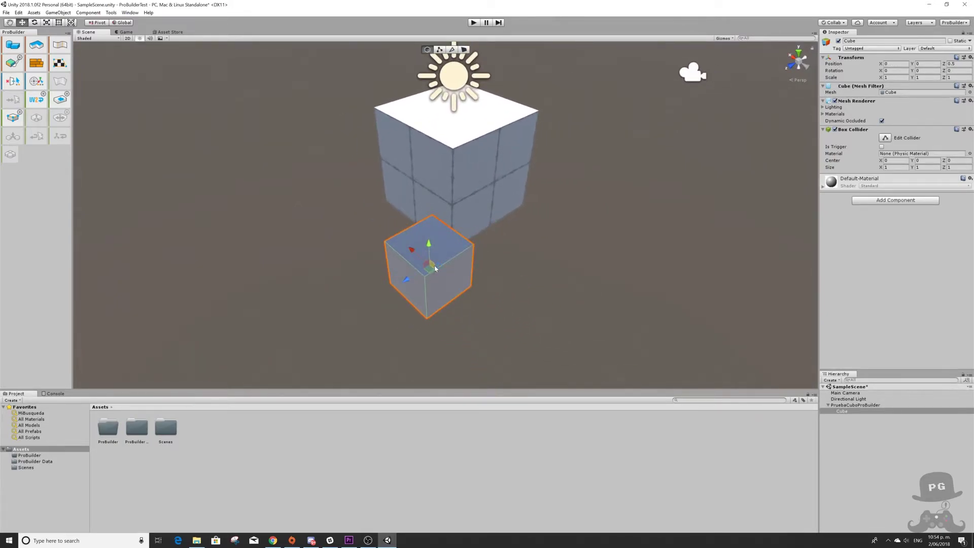
key(ctrl+z)
key(ctrl+z)
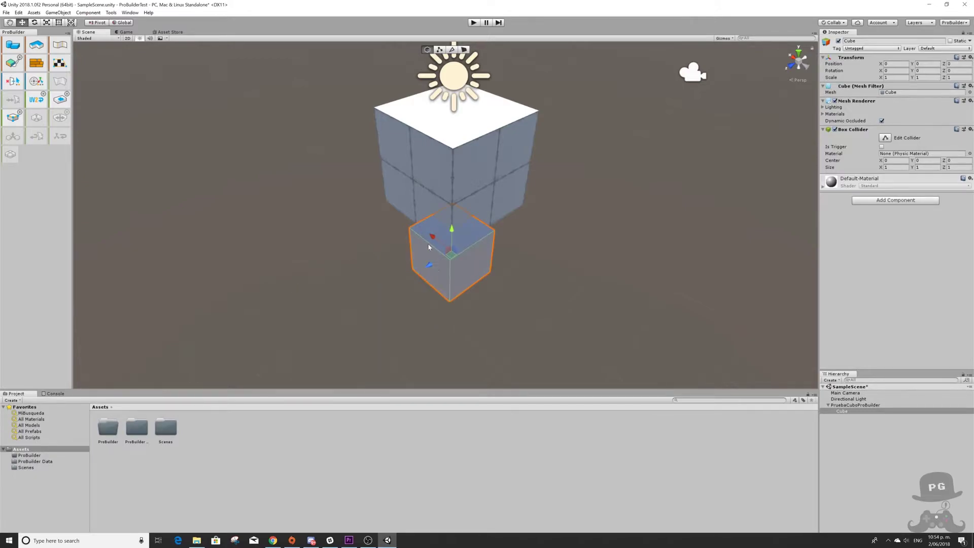
mouse_move(430, 270)
mouse_down()
mouse_move(406, 279)
mouse_move(387, 229)
mouse_up()
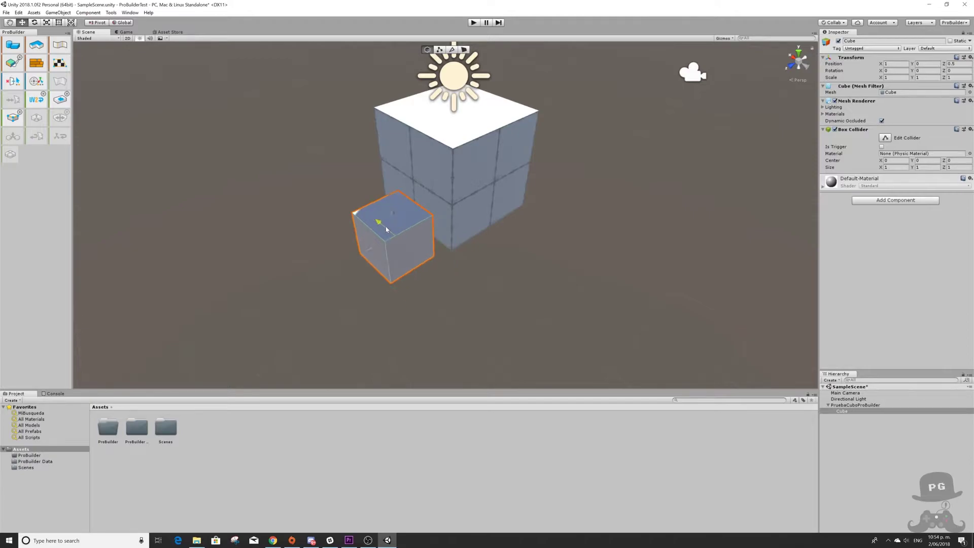
drag(386, 229, 356, 261)
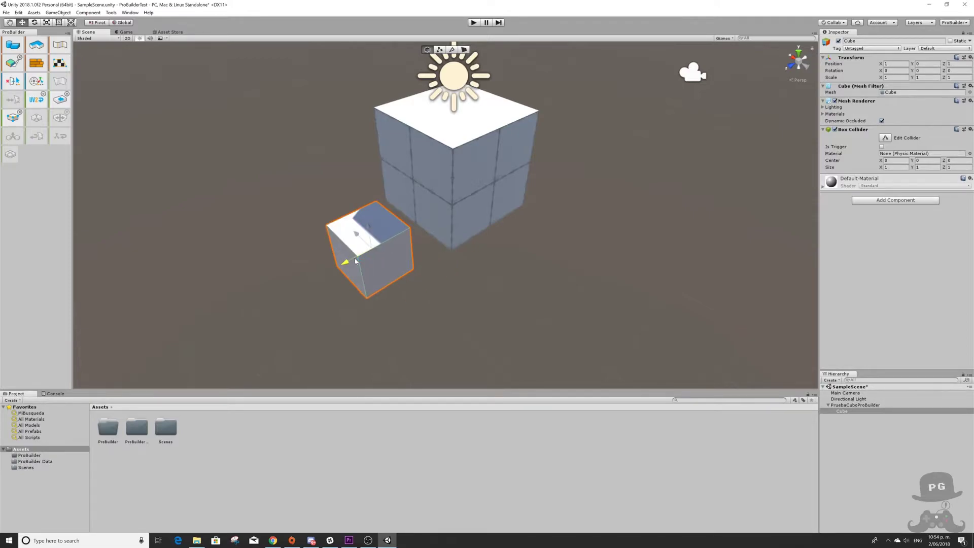
right_drag(516, 285, 586, 278)
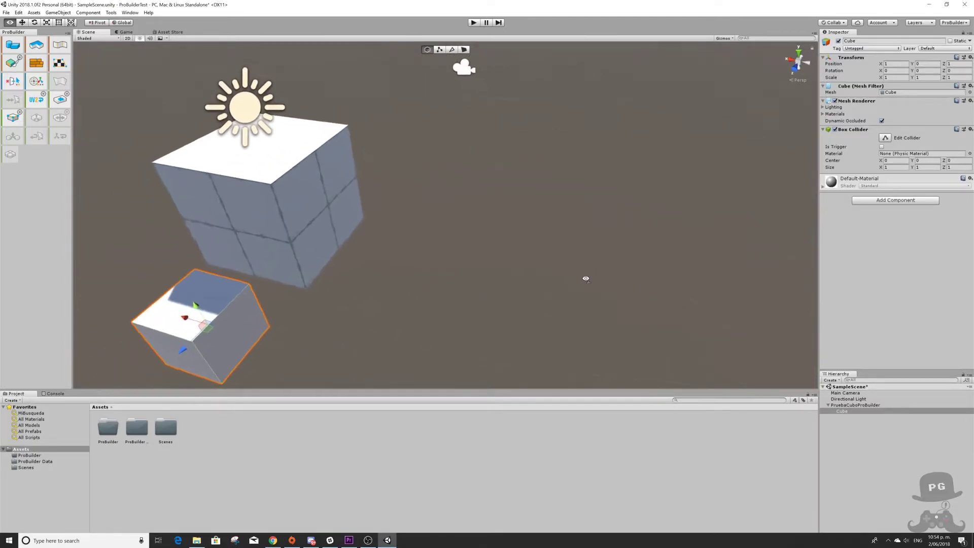
mouse_move(586, 279)
alt+mouse_down()
mouse_move(686, 261)
mouse_move(347, 237)
alt+mouse_up()
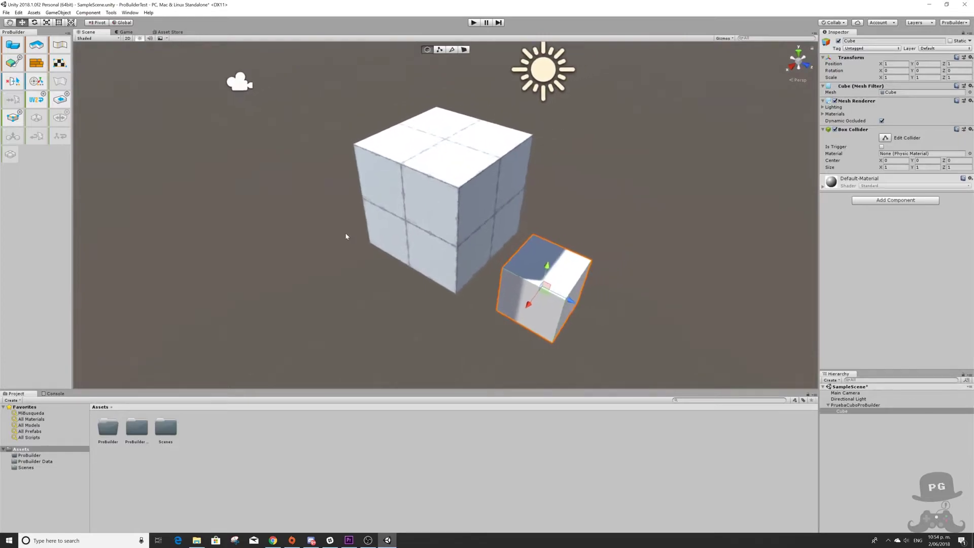
In vertex mode, select the large cube's top-left and top-front corner vertices.
click(438, 177)
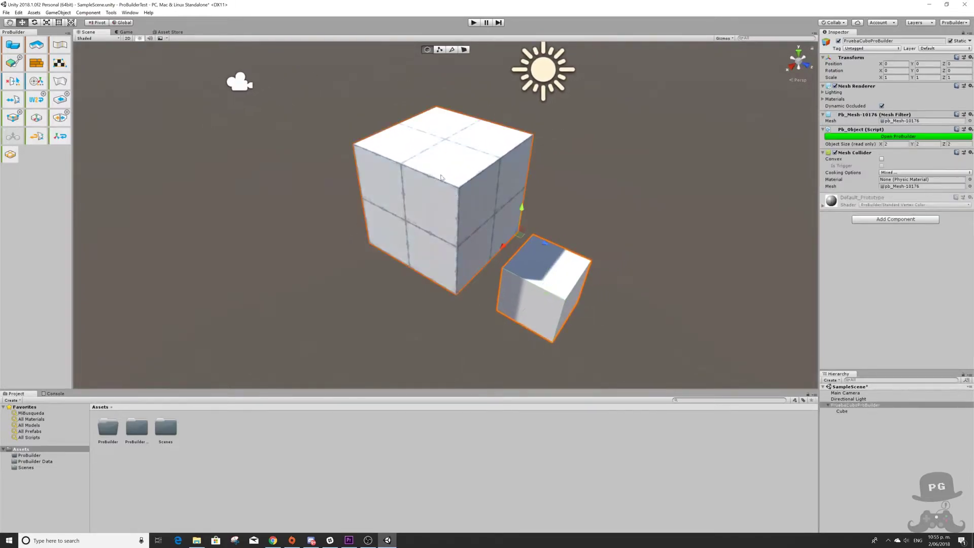
click(439, 50)
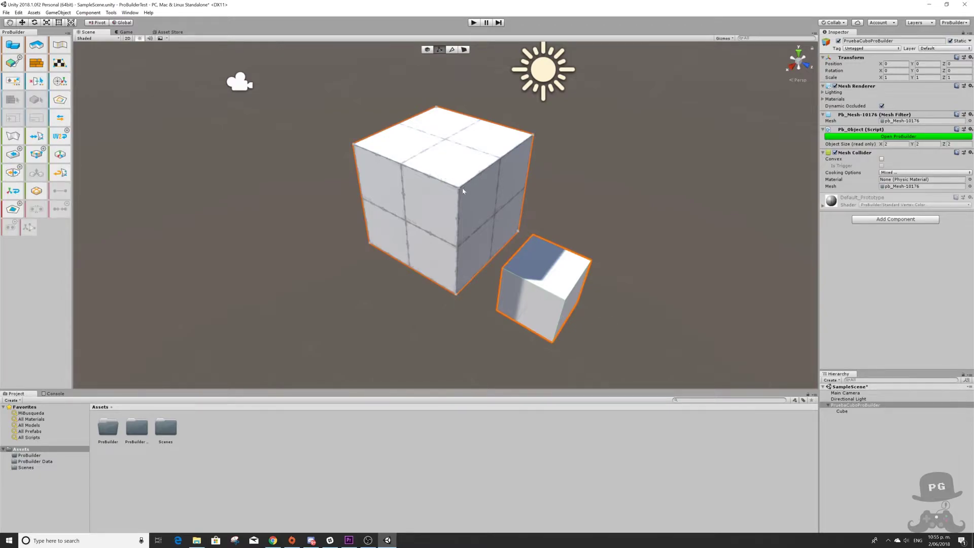
scroll(460, 190, up, 1)
scroll(460, 189, up, 2)
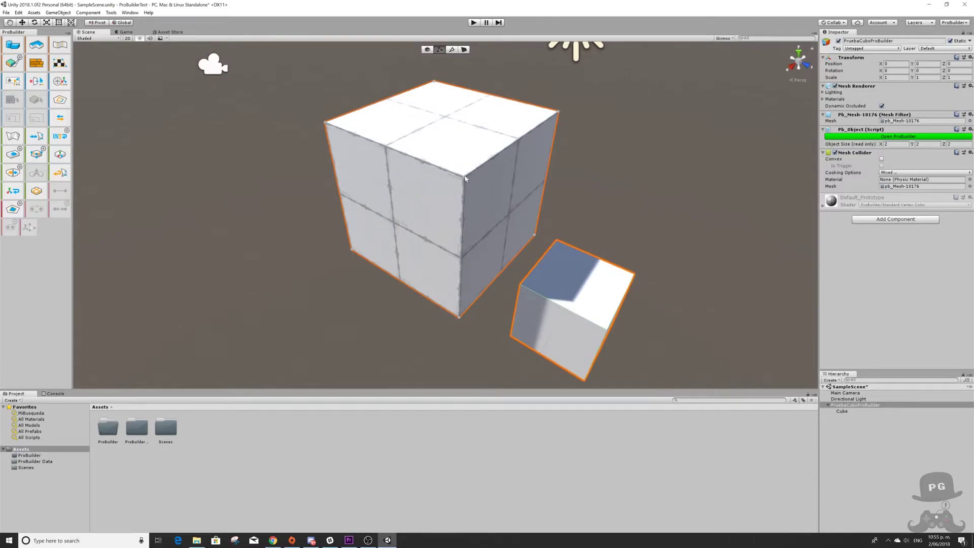
click(464, 177)
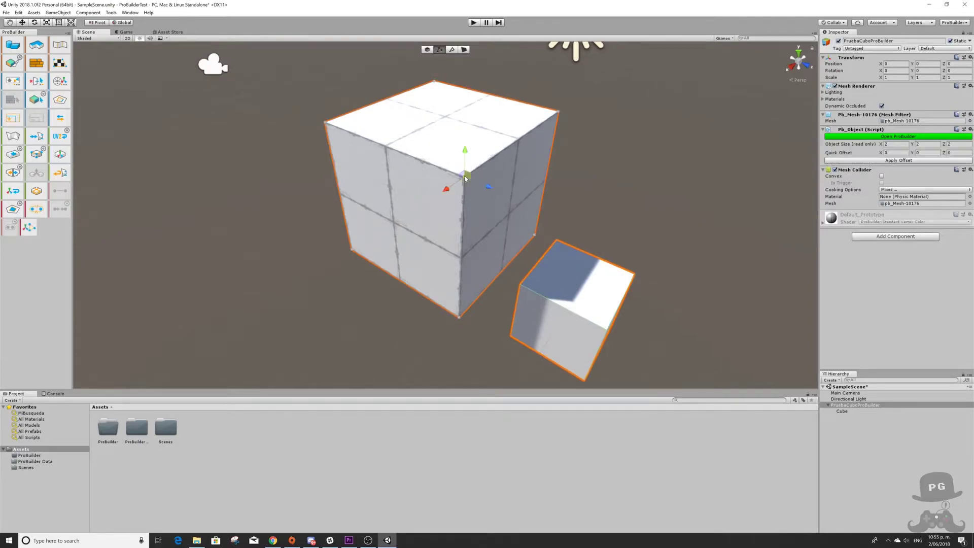
click(458, 320)
shift+click(350, 250)
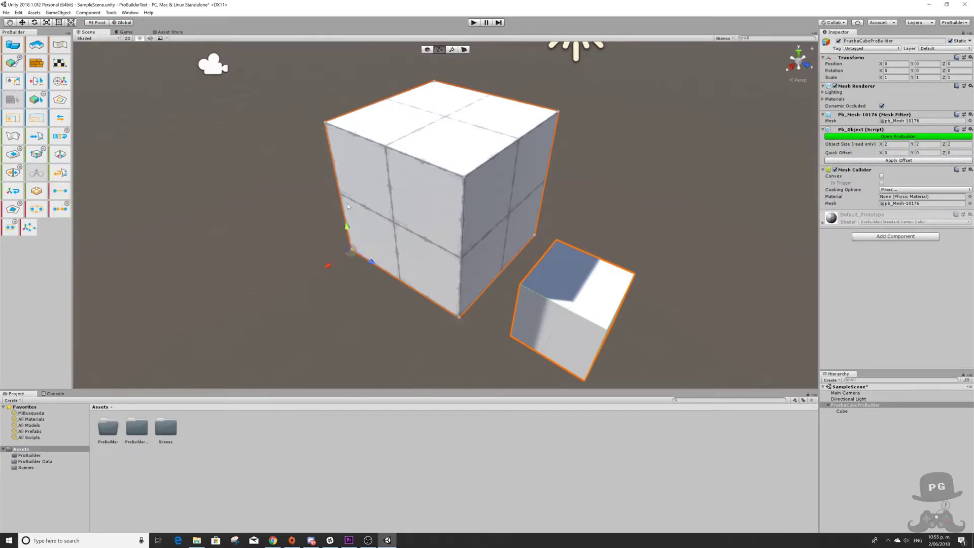
click(325, 123)
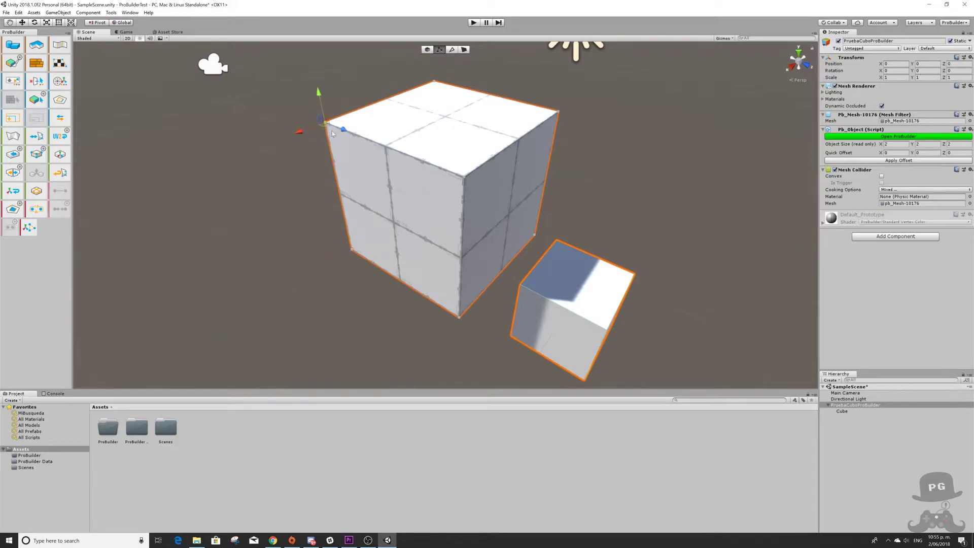
shift+click(465, 178)
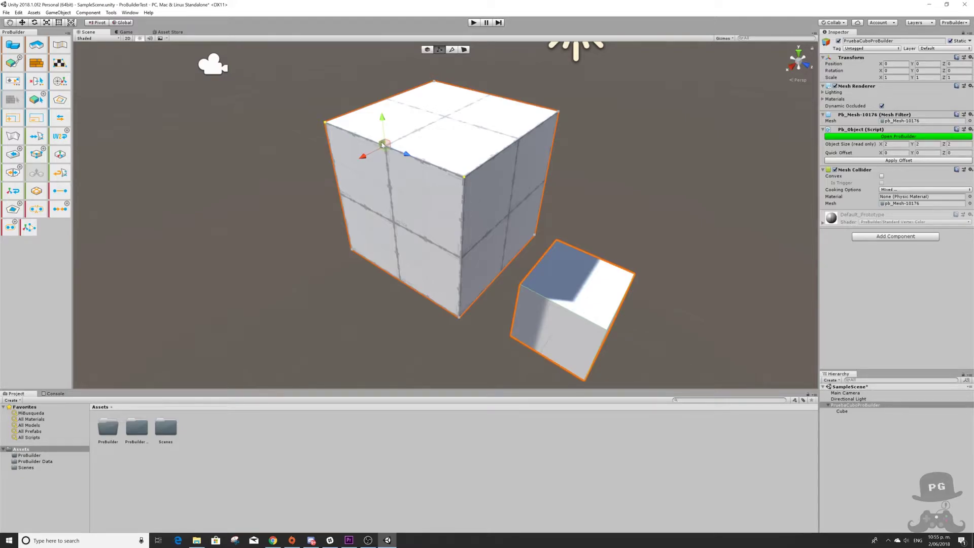
Shift and raise the two top vertices, undo the upward stretch, and open the Edit menu.
mouse_move(364, 156)
mouse_down()
mouse_move(299, 187)
mouse_move(389, 143)
mouse_move(351, 166)
mouse_up()
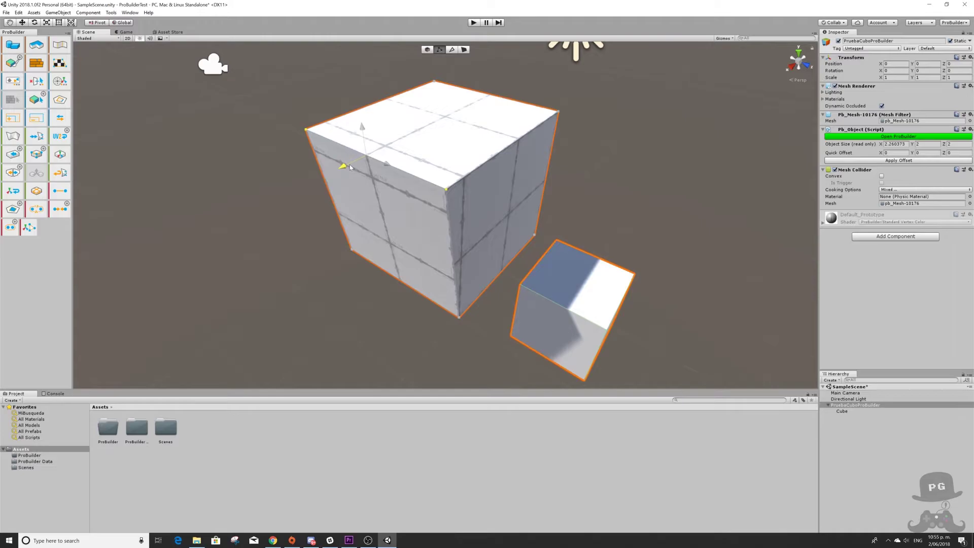
drag(351, 166, 360, 164)
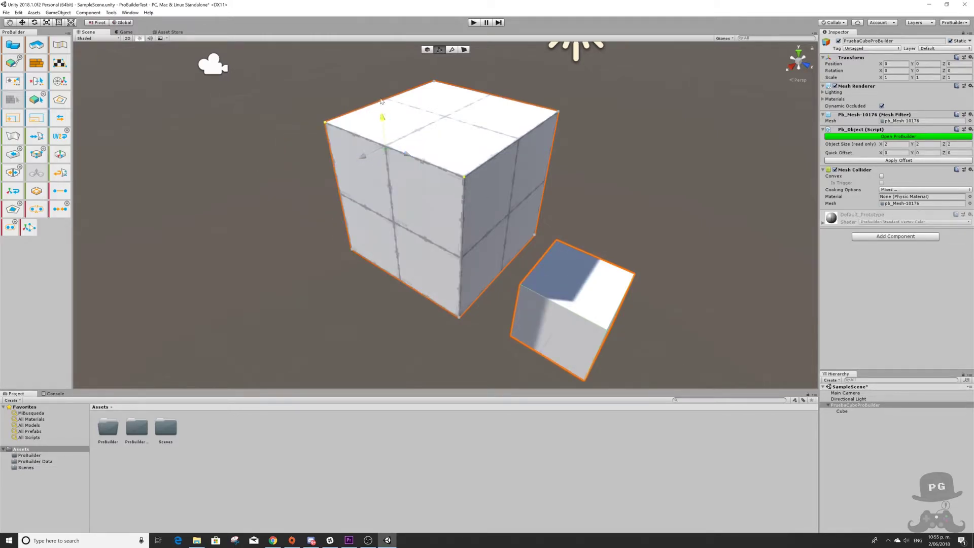
mouse_move(382, 102)
mouse_down()
mouse_move(369, 65)
mouse_move(376, 50)
mouse_up()
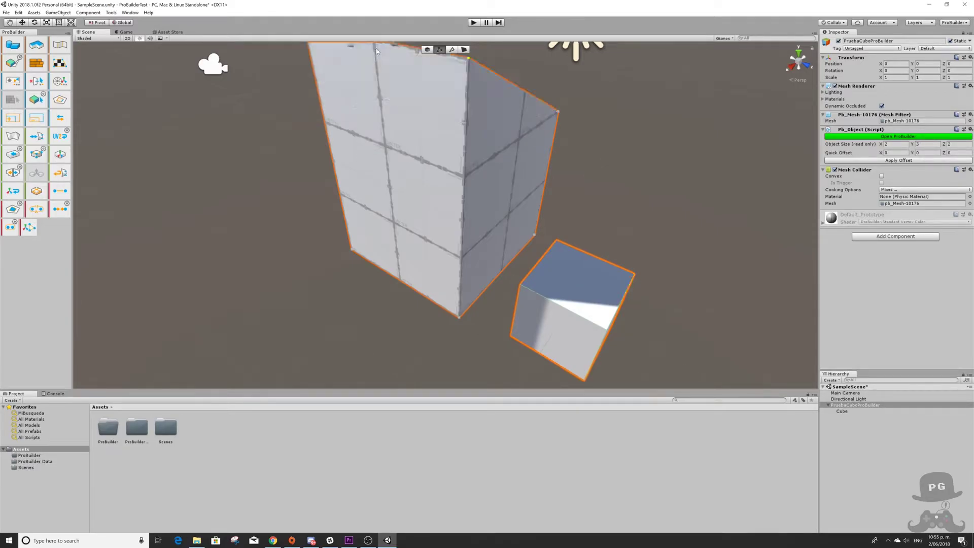
key(ctrl+z)
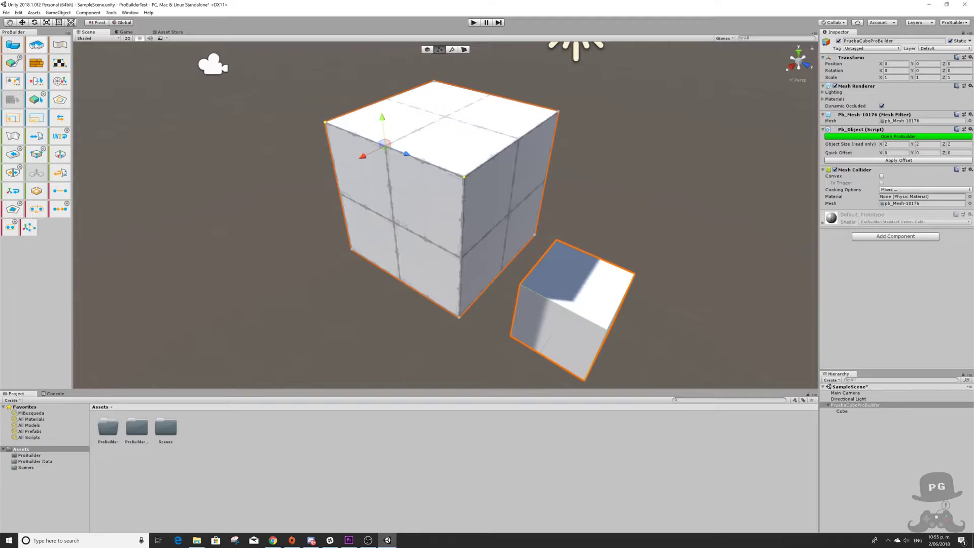
click(19, 12)
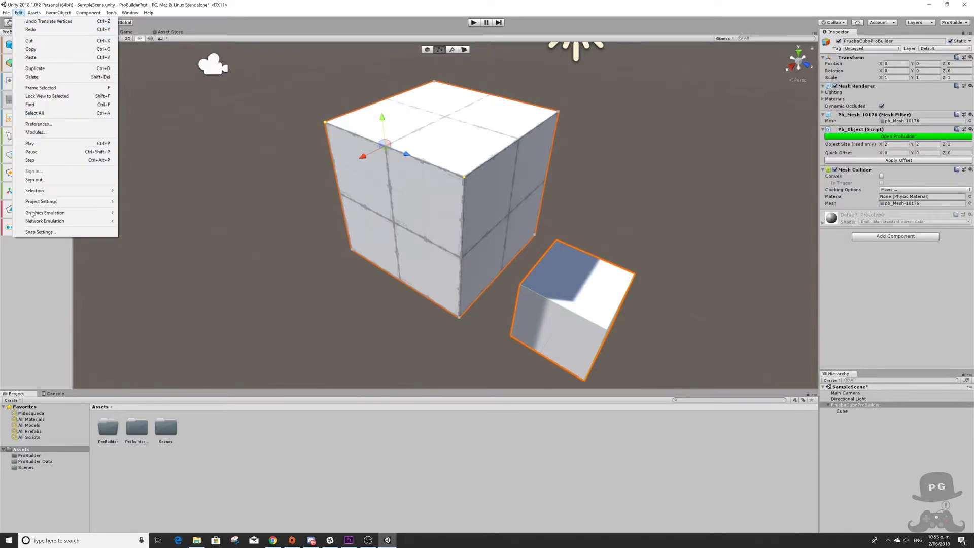
Review Edit > Snap Settings, then tilt the cube's top slightly with the Rotate tool.
click(41, 231)
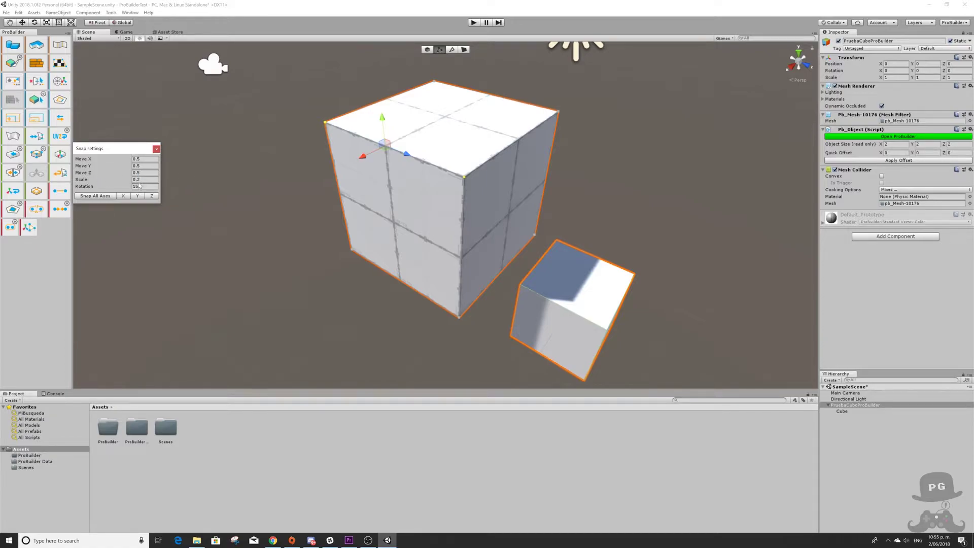
click(156, 150)
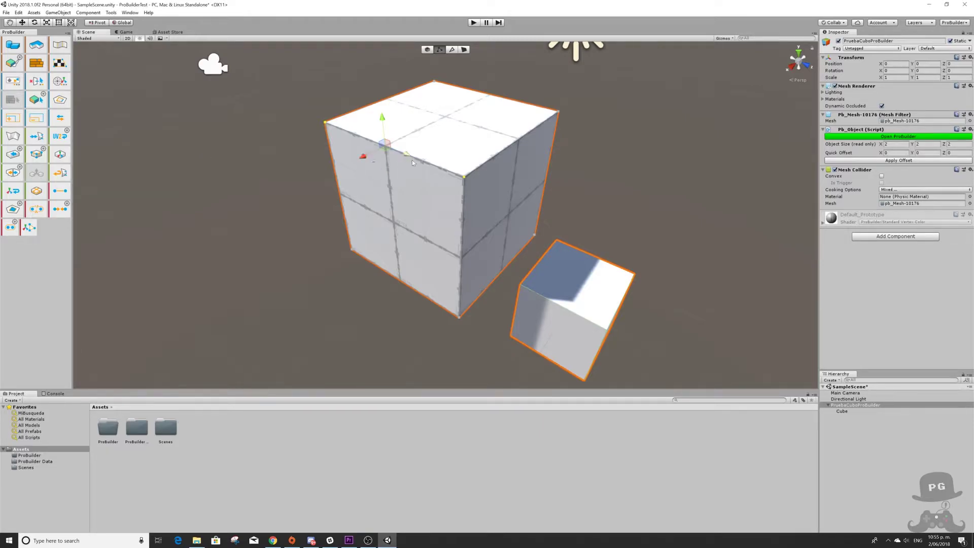
click(34, 22)
mouse_move(400, 133)
mouse_down()
mouse_move(379, 116)
mouse_move(414, 151)
mouse_move(360, 102)
mouse_move(401, 119)
mouse_up()
In Edge mode, select three top edges of the cube and rotate them.
click(452, 51)
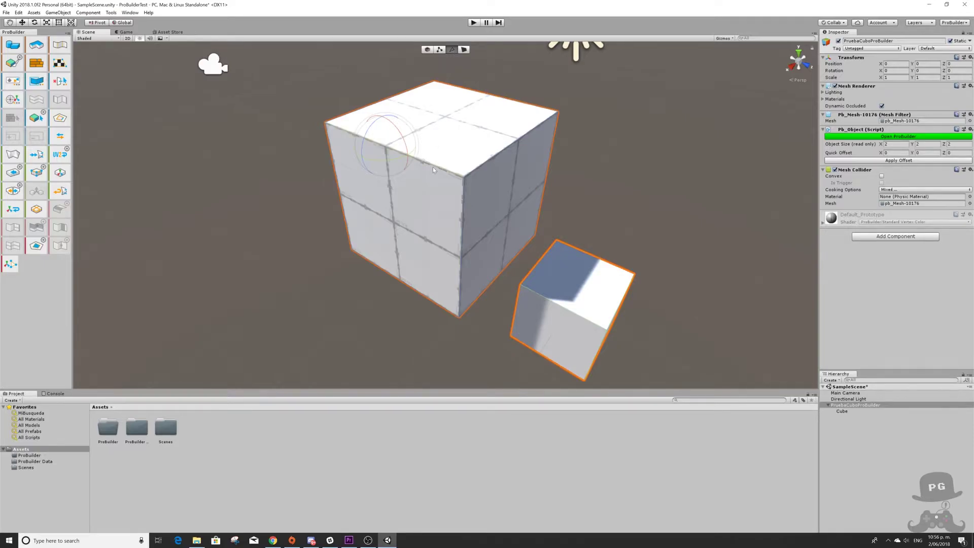
click(487, 163)
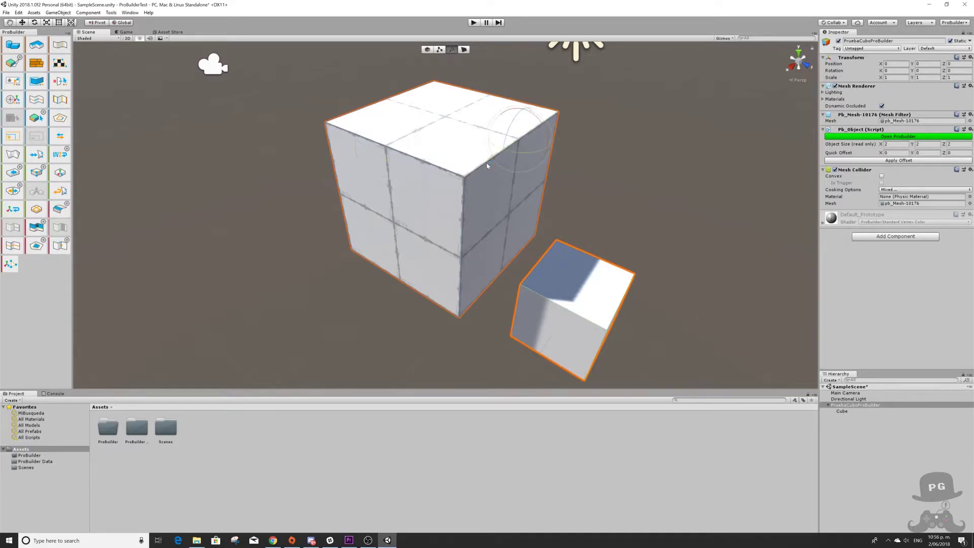
click(421, 161)
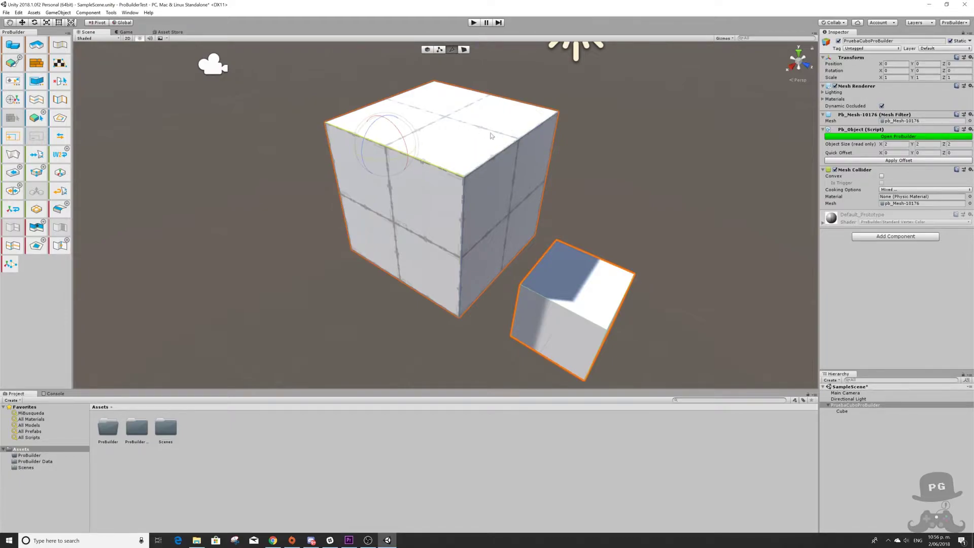
click(510, 149)
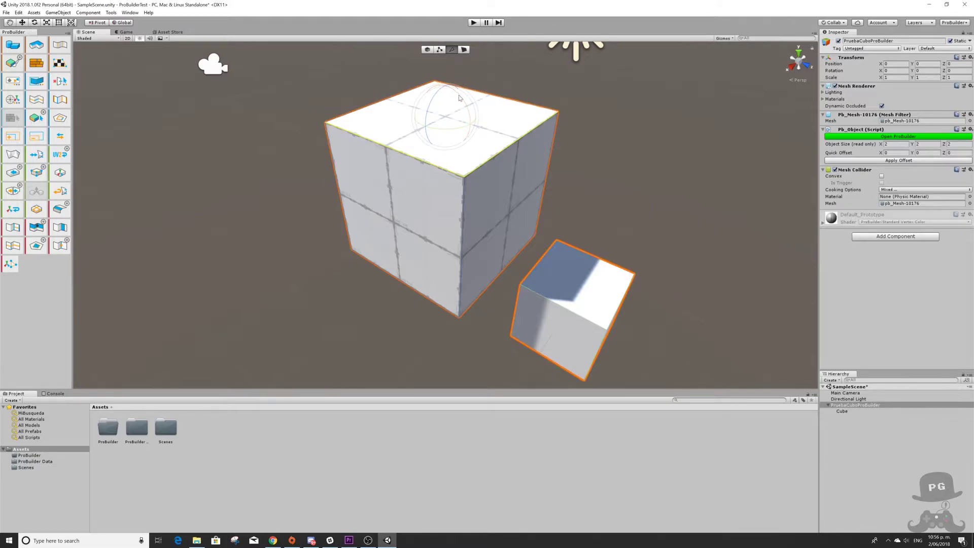
mouse_move(450, 88)
mouse_down()
mouse_move(463, 115)
mouse_move(446, 101)
mouse_up()
Return to Object mode and select the small cube.
click(588, 297)
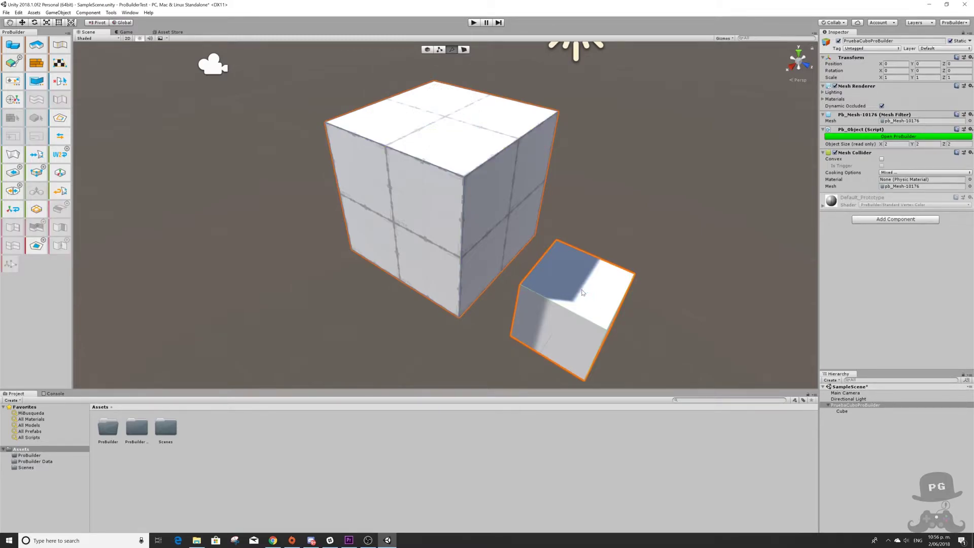
click(594, 313)
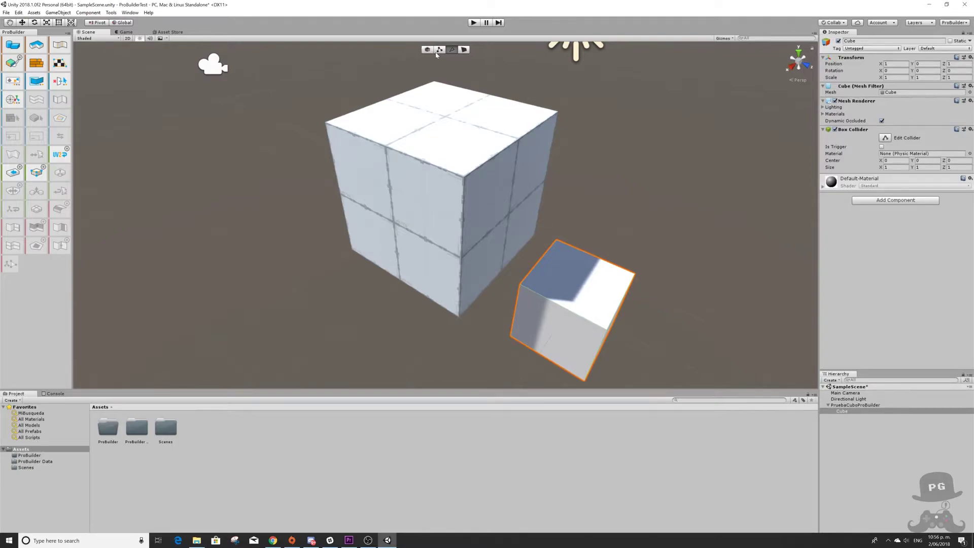
key(g)
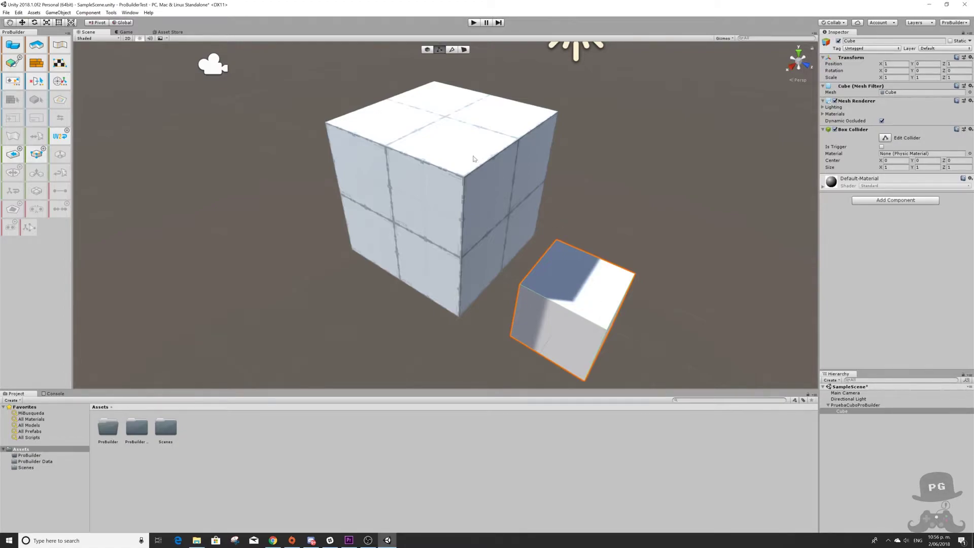
Select the large ProBuilder cube, cycle to Face mode, and select its top face.
click(425, 139)
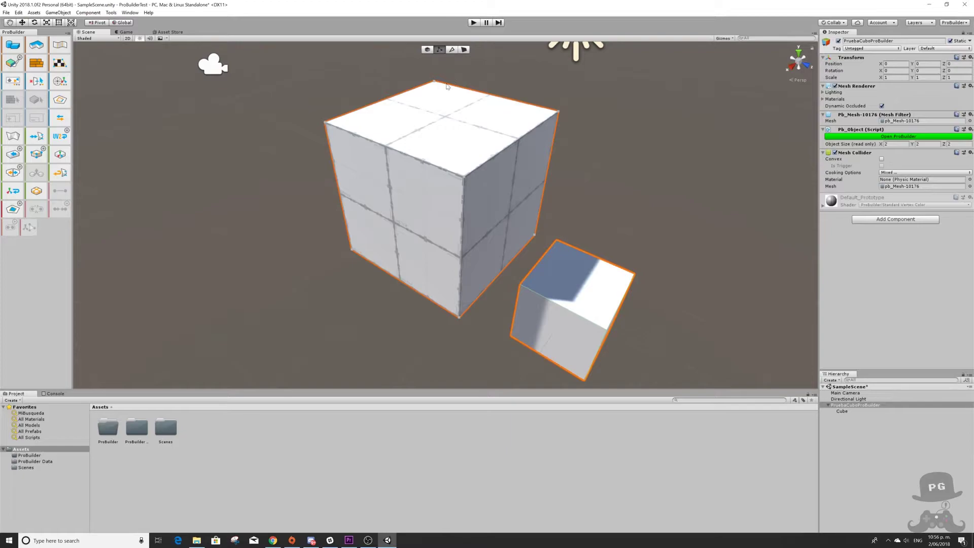
click(452, 49)
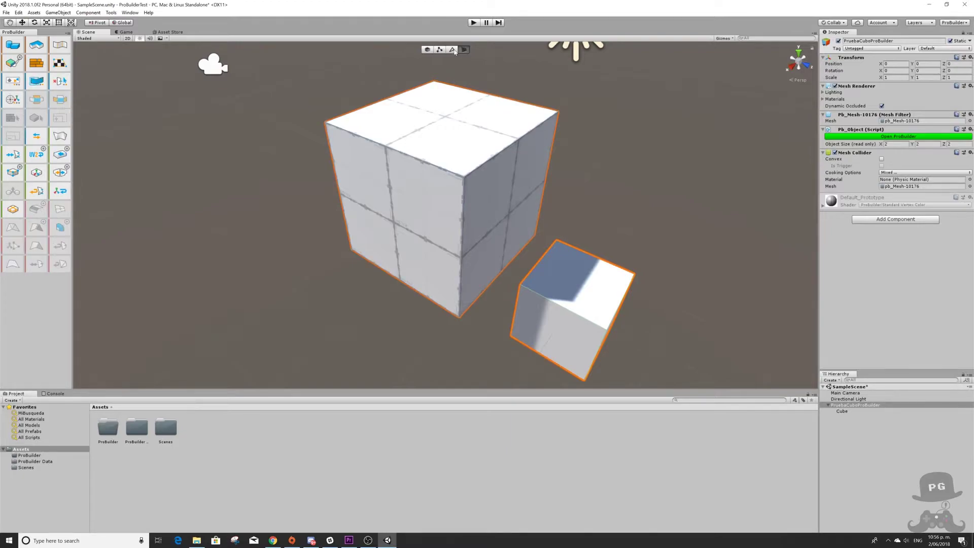
key(j)
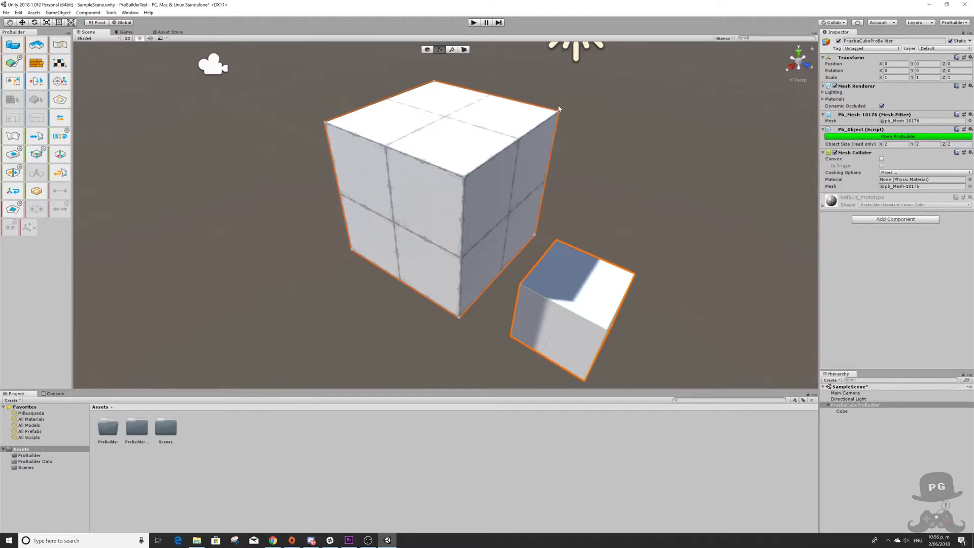
click(465, 49)
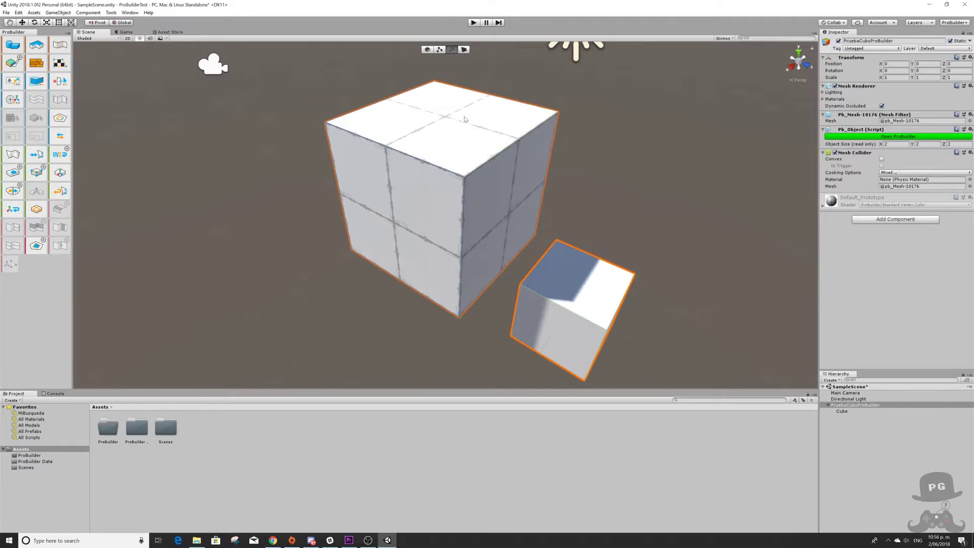
click(465, 50)
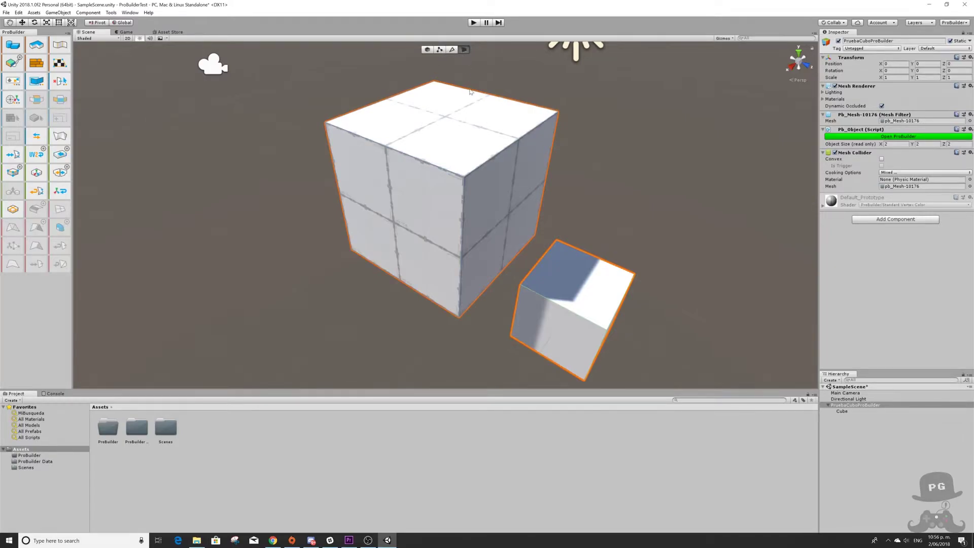
click(448, 130)
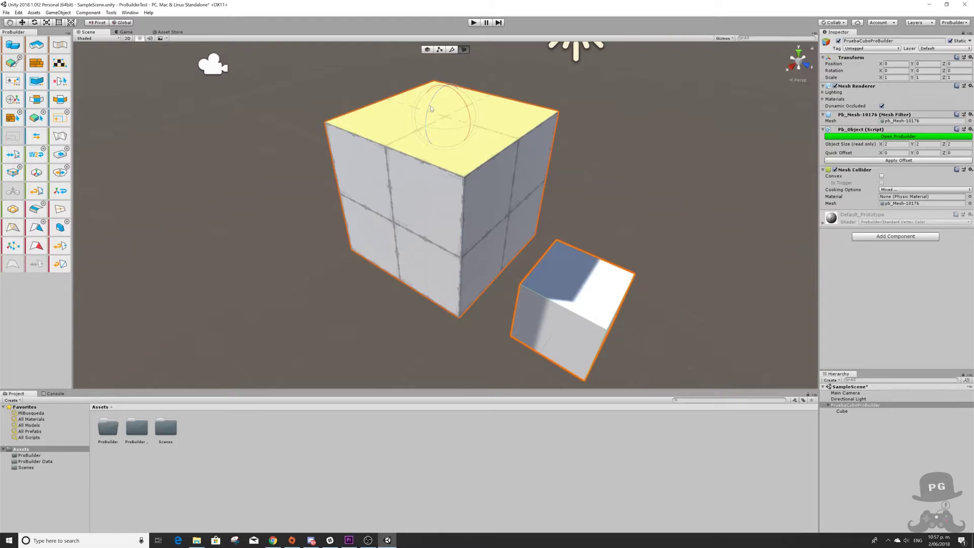
mouse_move(430, 106)
mouse_down()
mouse_move(429, 120)
mouse_move(463, 87)
mouse_move(446, 128)
mouse_move(509, 136)
mouse_up()
key(ctrl+z)
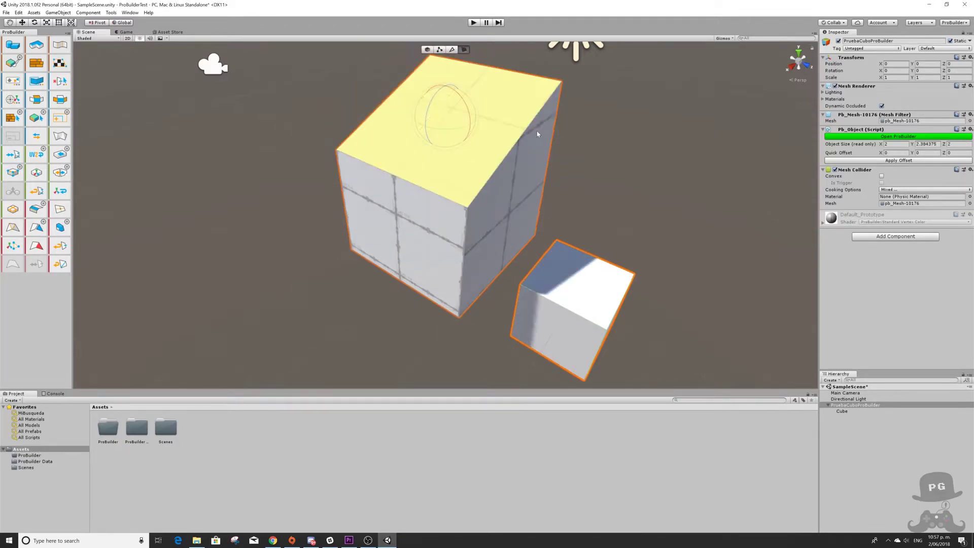
key(ctrl+z)
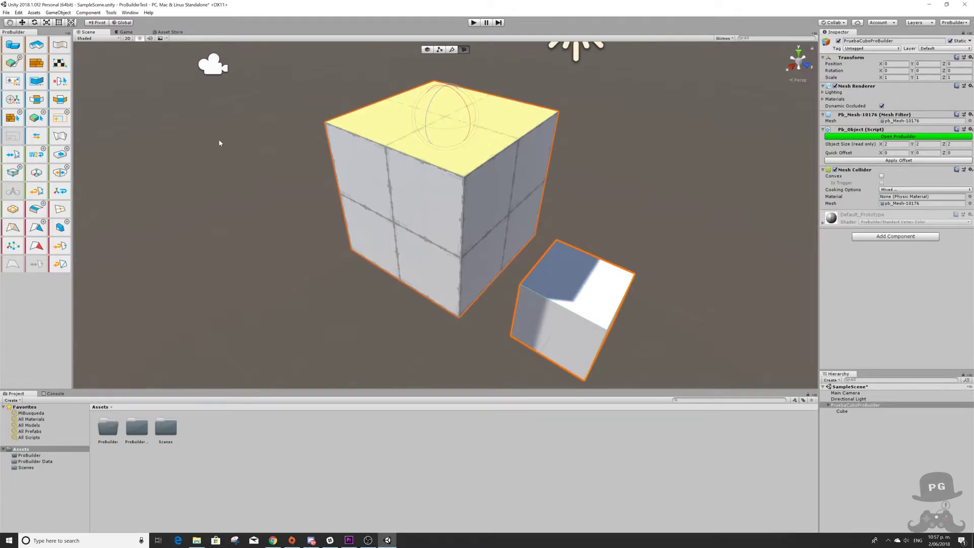
click(23, 22)
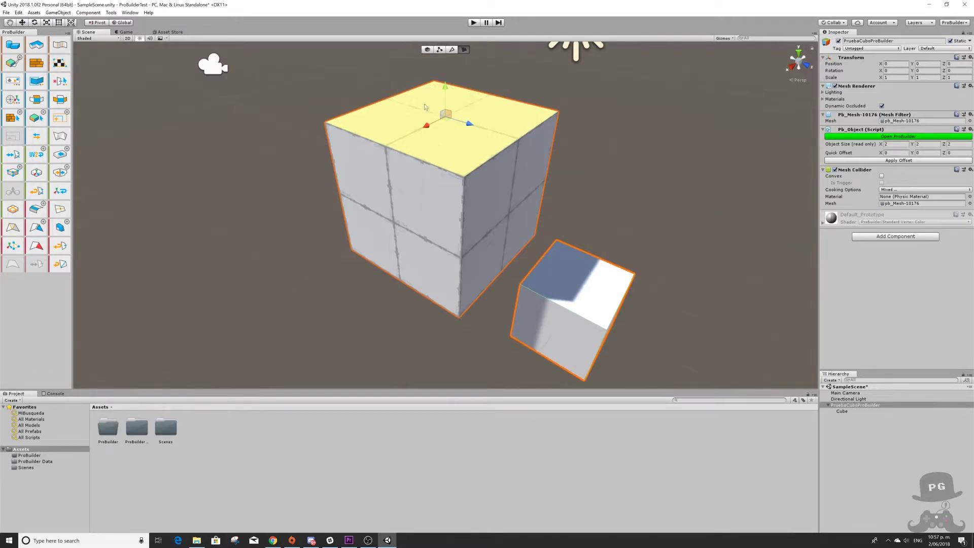
mouse_move(451, 125)
mouse_down()
mouse_move(373, 140)
mouse_move(392, 46)
mouse_move(599, 112)
mouse_up()
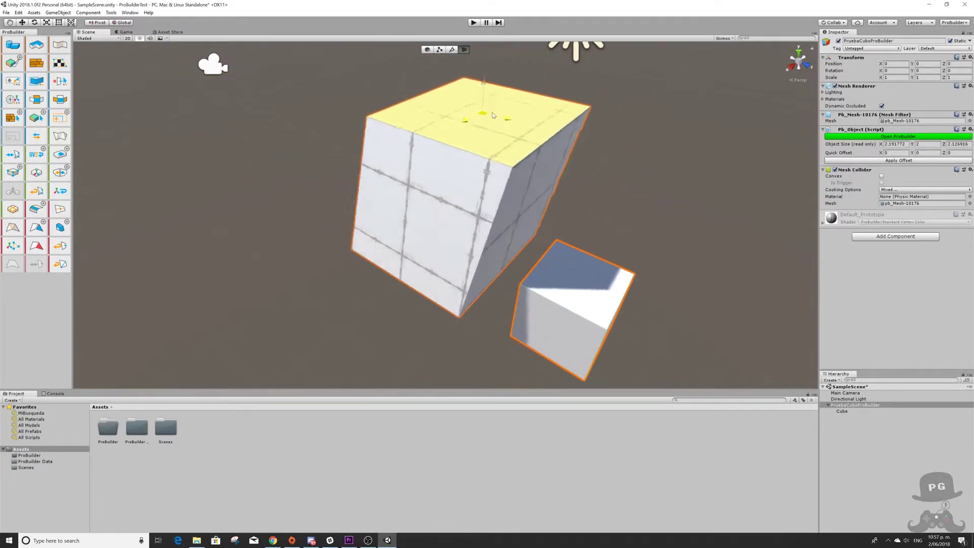
key(ctrl+z)
key(ctrl+z)
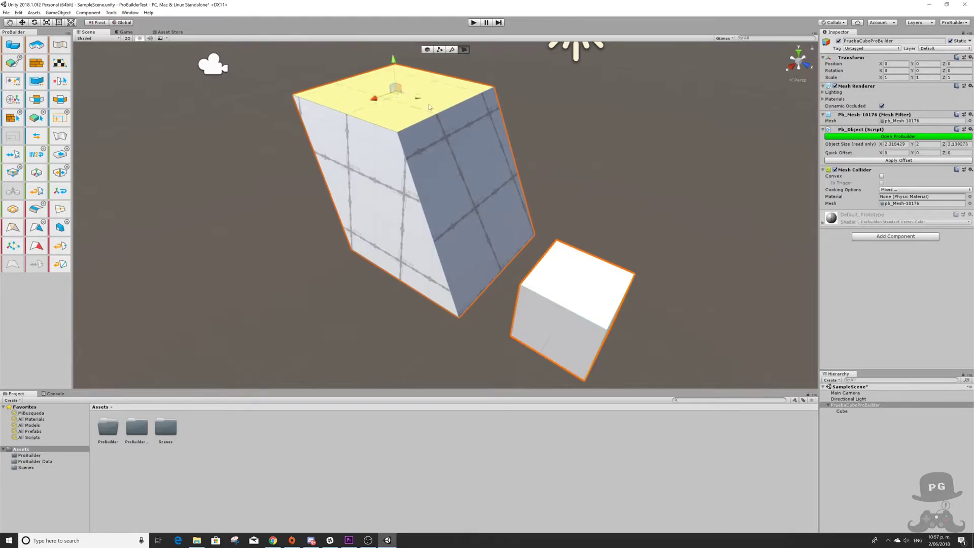
key(ctrl+z)
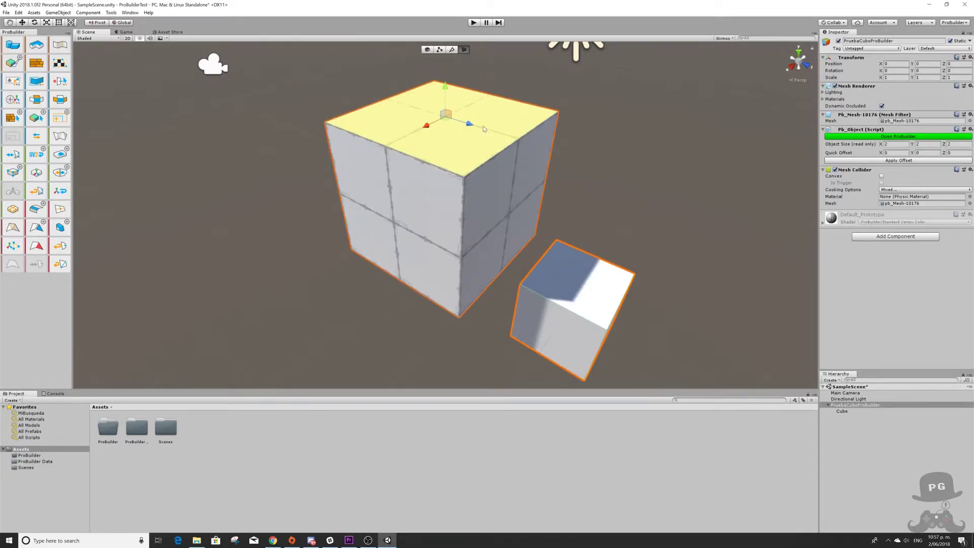
scroll(537, 90, down, 4)
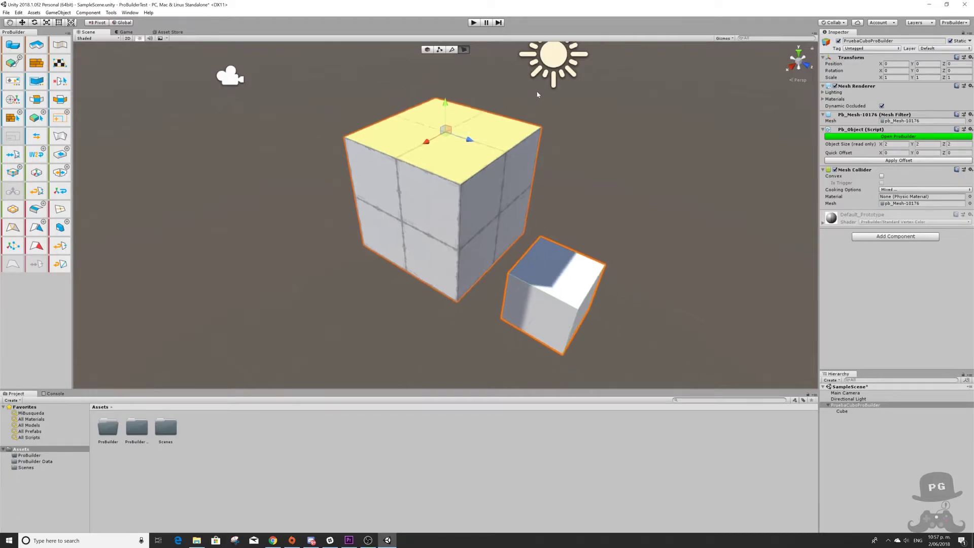
scroll(592, 133, up, 3)
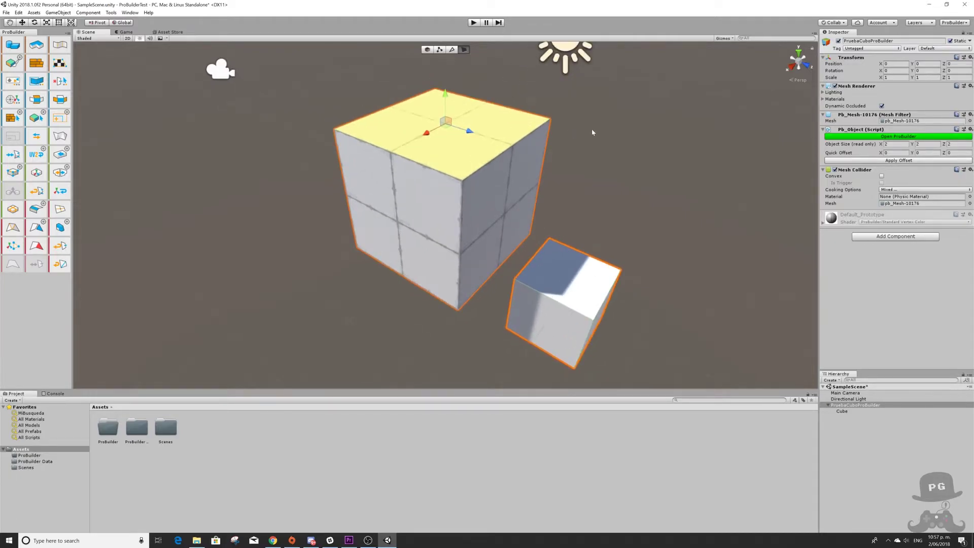
right_drag(592, 132, 587, 108)
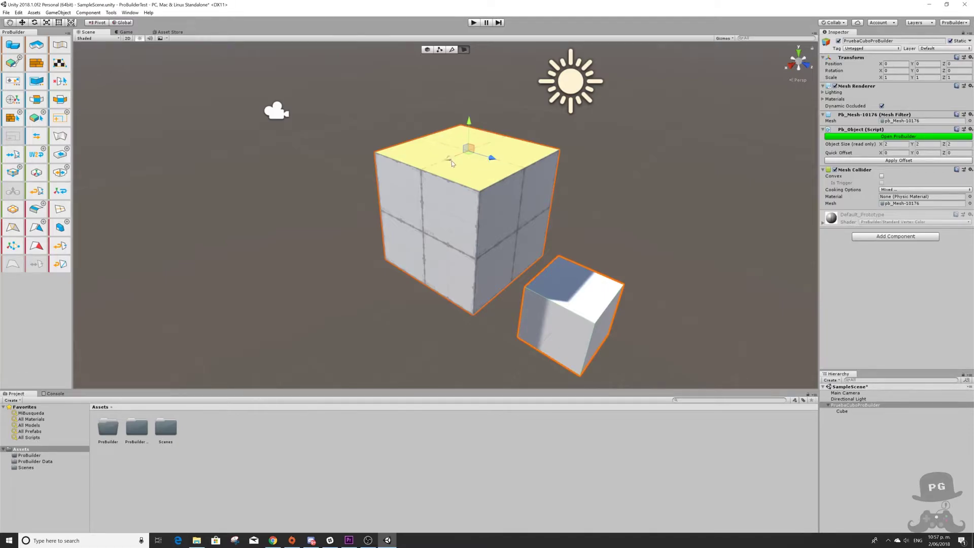
Delete the small child Cube and select PruebaCuboProBuilder.
click(591, 299)
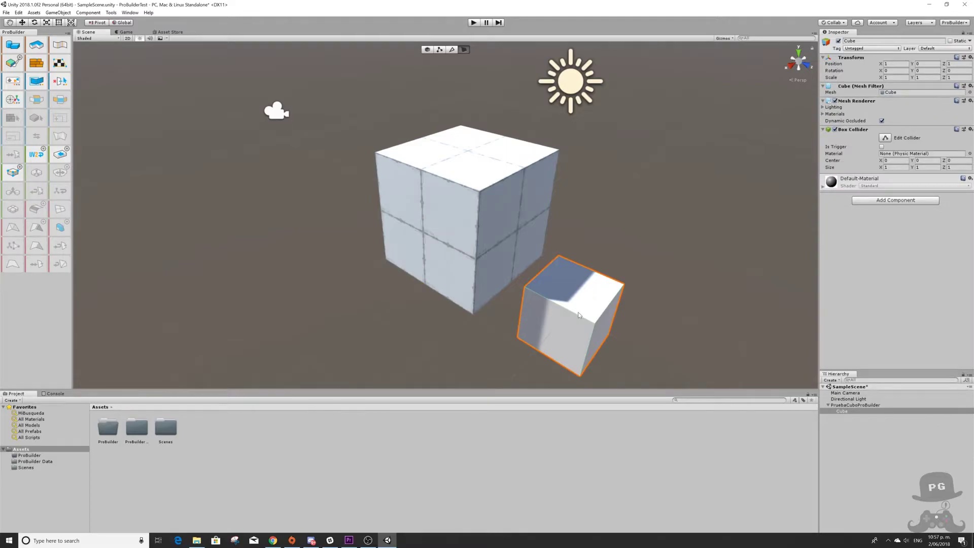
key(Delete)
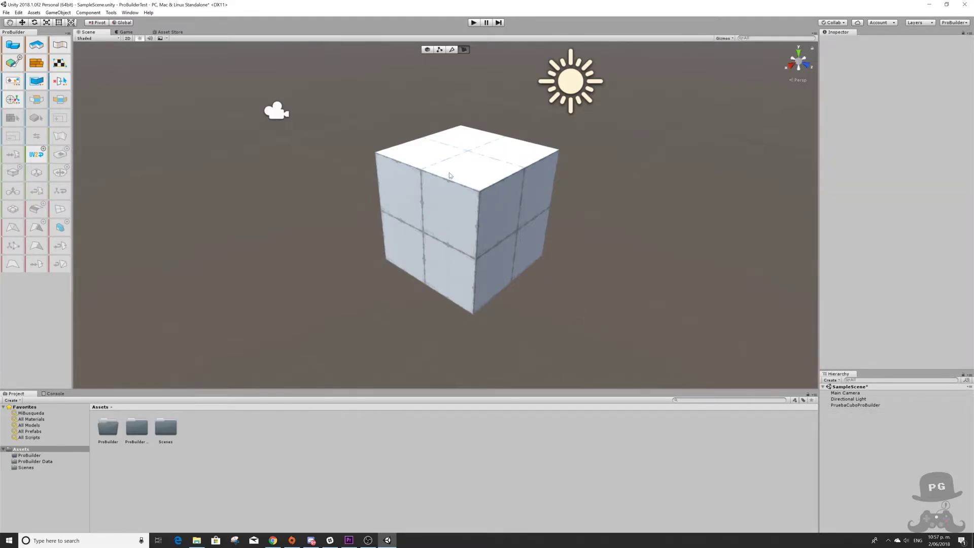
click(459, 170)
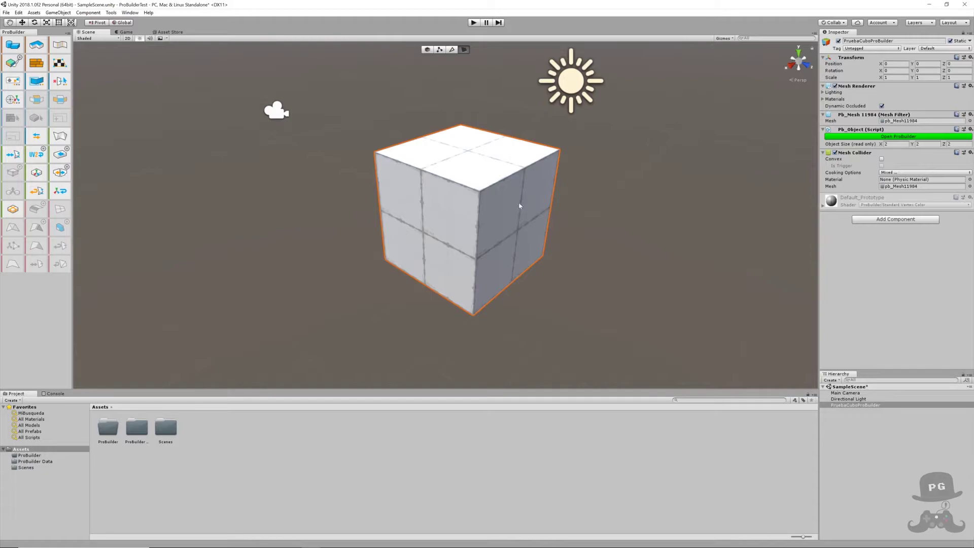
Pull the cube's right-side face out to about 4 units along Z, then open Shading Mode options.
click(464, 50)
click(514, 228)
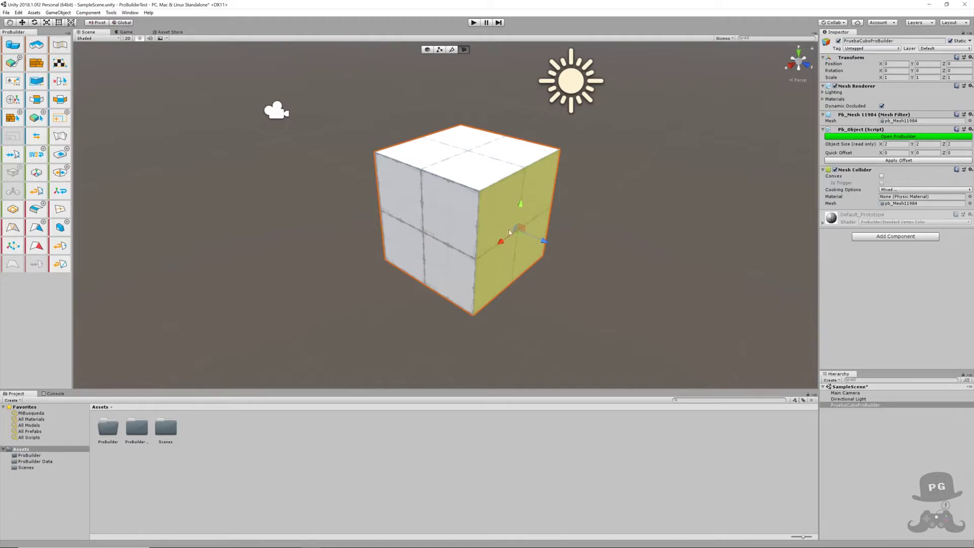
drag(543, 243, 628, 274)
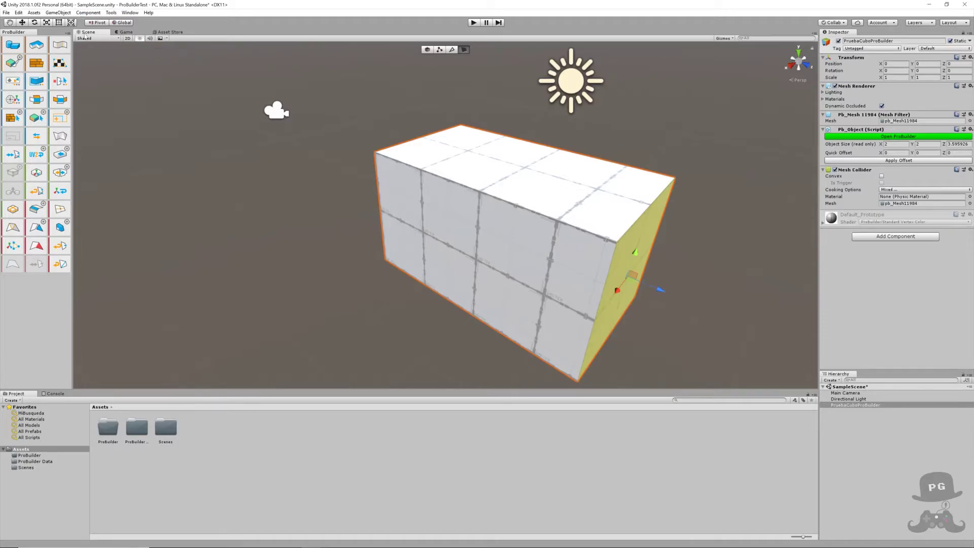
click(86, 38)
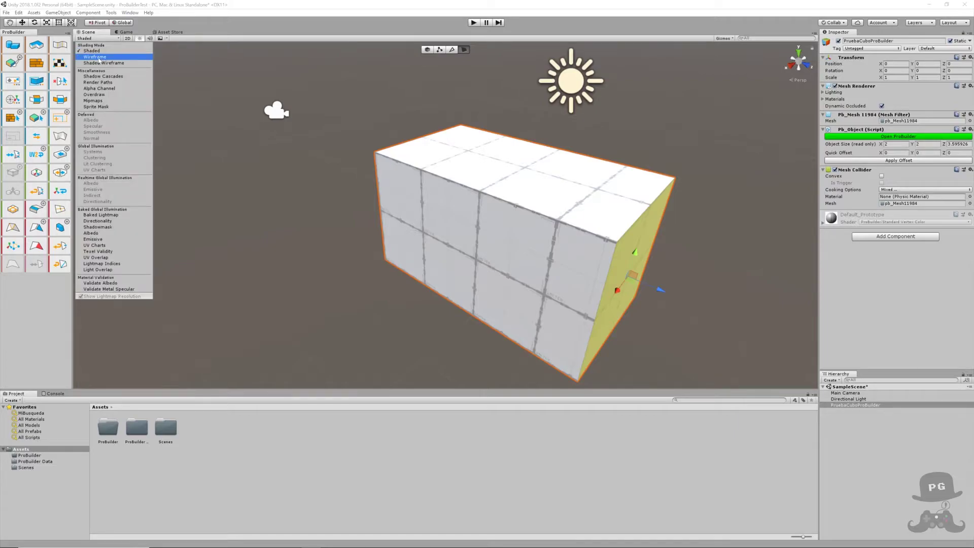
Switch to Wireframe, undo the face extrusion back to 2×2×2, and return to Shaded.
click(96, 58)
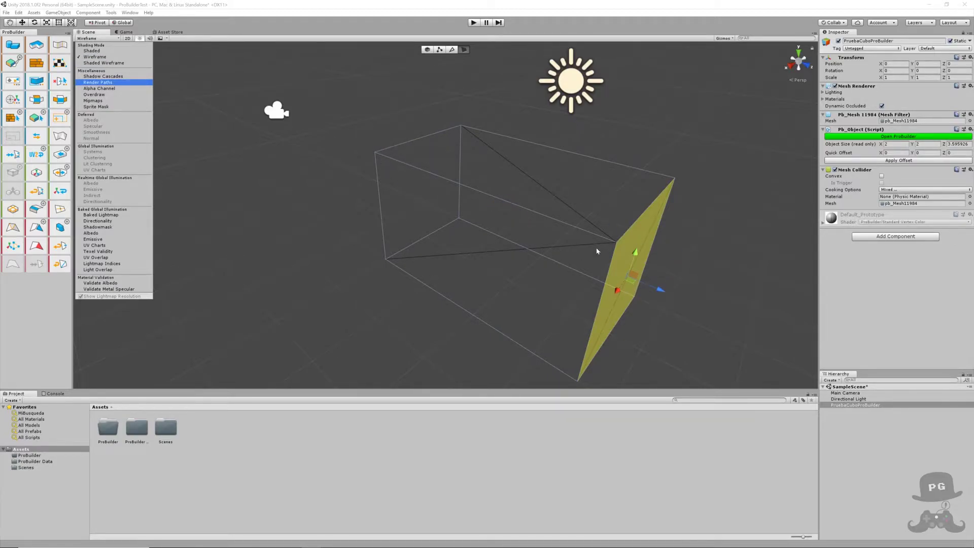
key(ctrl+z)
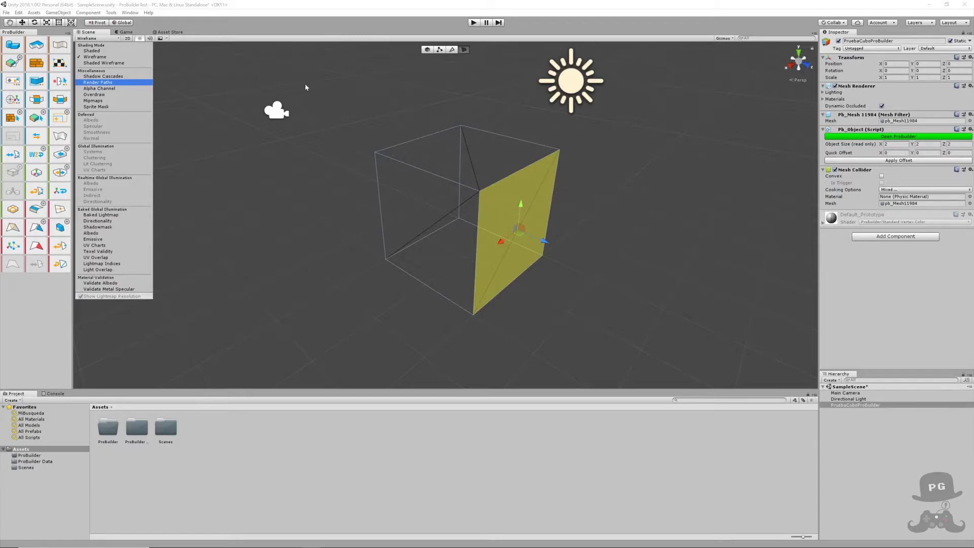
click(92, 50)
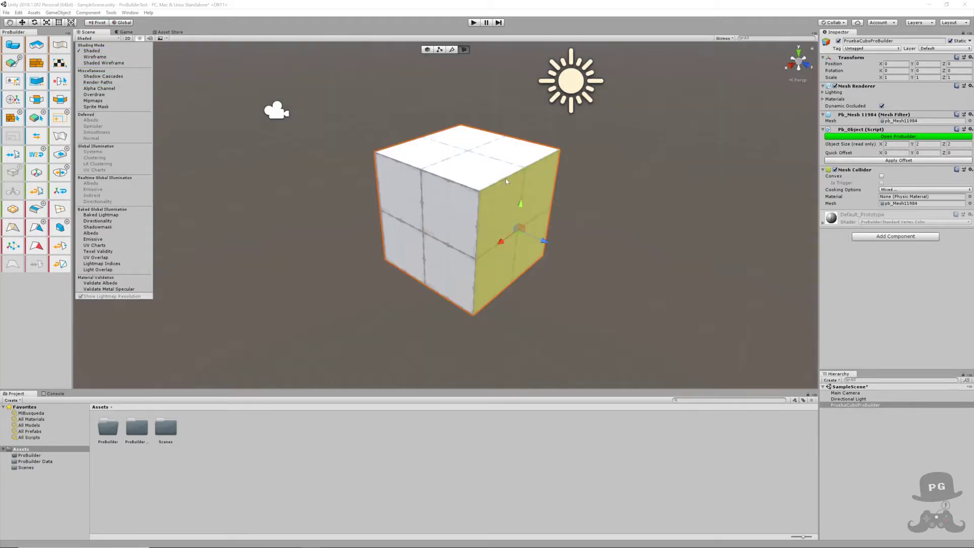
Drag the side face outward along Z so the box becomes 3 units deep.
click(305, 5)
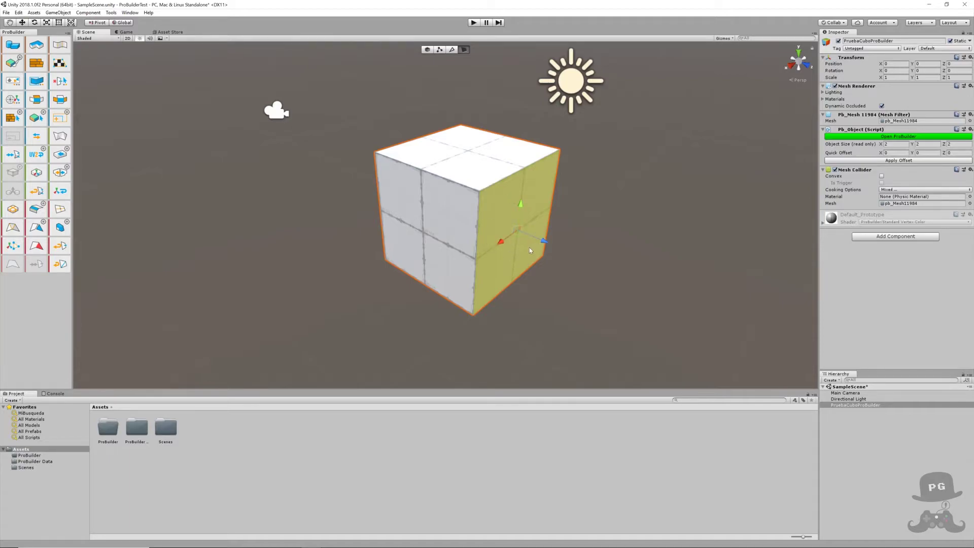
shift+drag(545, 245, 584, 265)
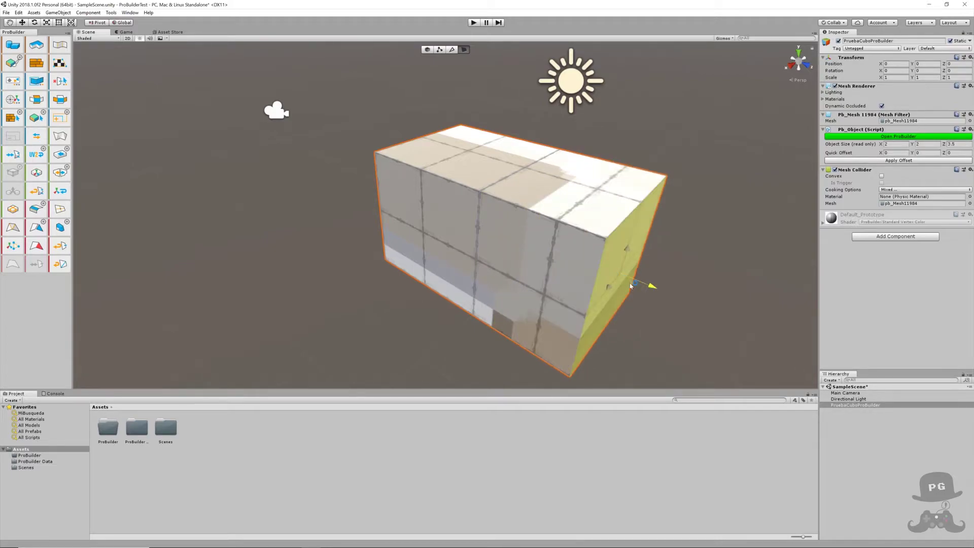
key(ctrl+z)
mouse_move(545, 244)
shift+mouse_down()
mouse_move(620, 286)
mouse_move(591, 265)
shift+mouse_up()
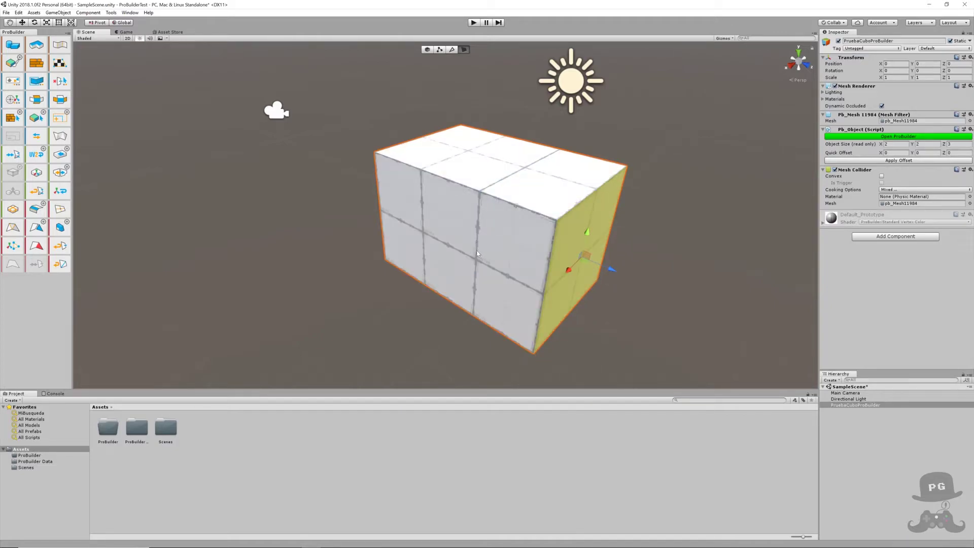
Check the box in Wireframe, return to Shaded, and switch to Edge selection.
click(89, 39)
click(94, 57)
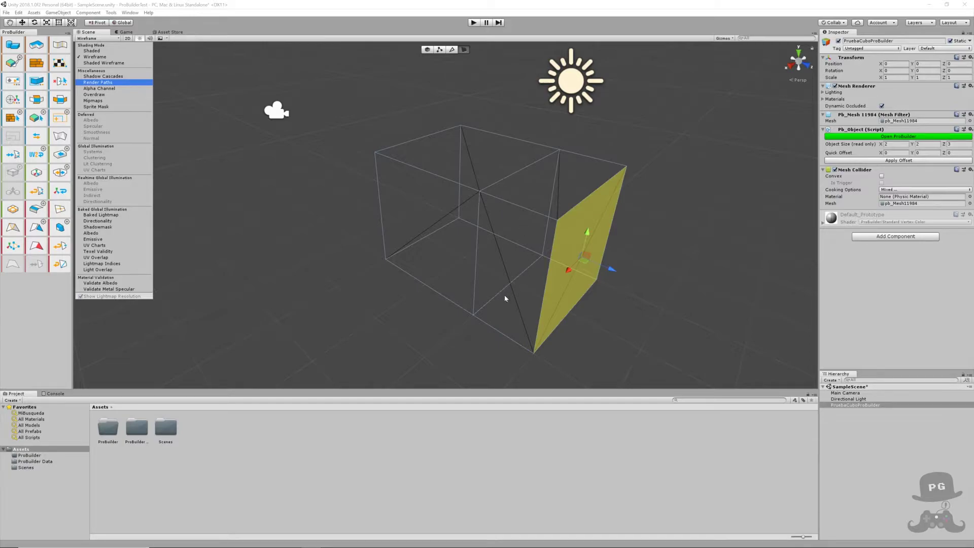
click(90, 52)
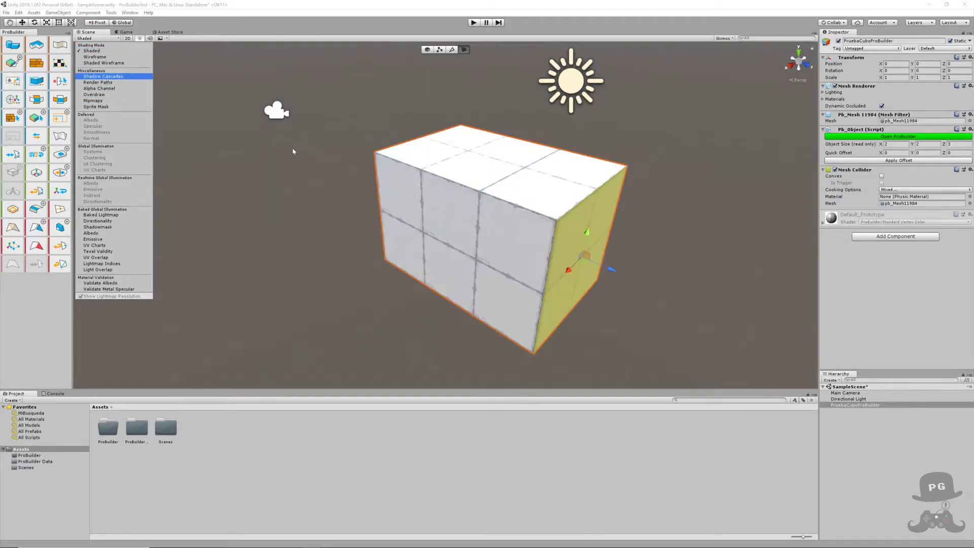
click(451, 50)
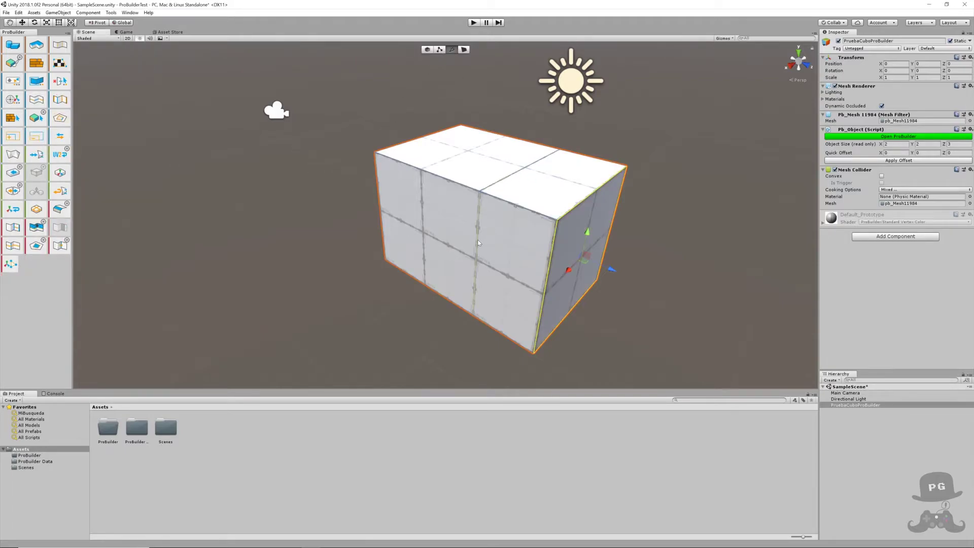
After inspecting some edges, drag the right end face out in Face mode to make the box 2×2×4.
click(476, 239)
shift+click(506, 180)
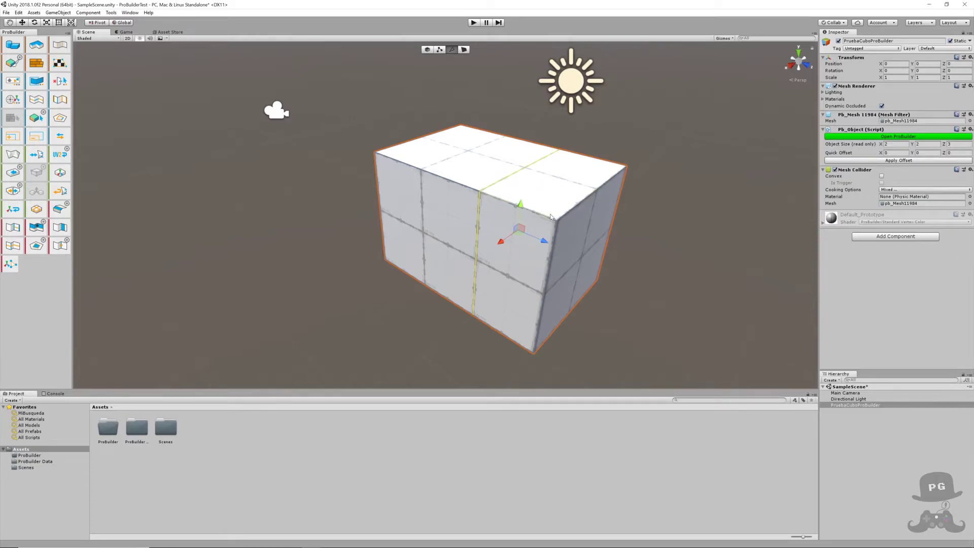
click(379, 142)
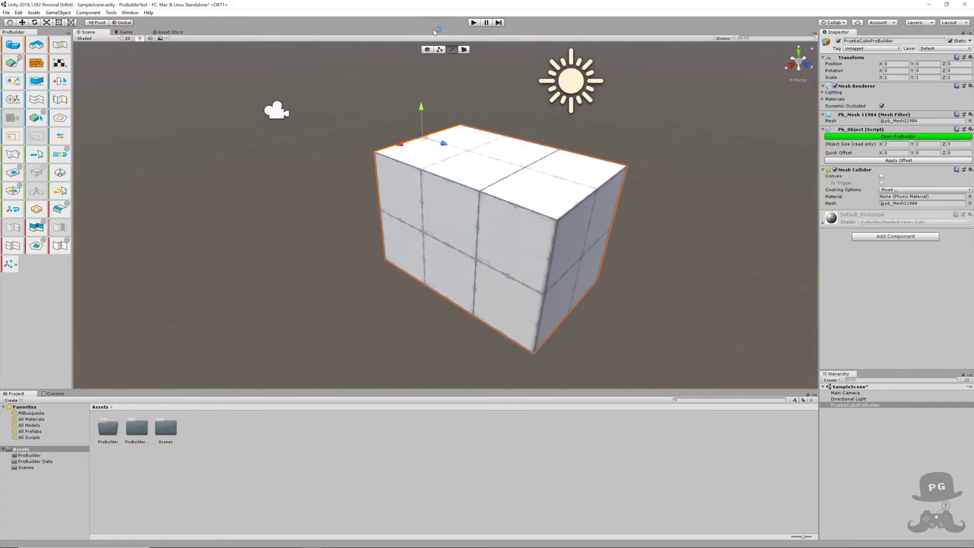
key(h)
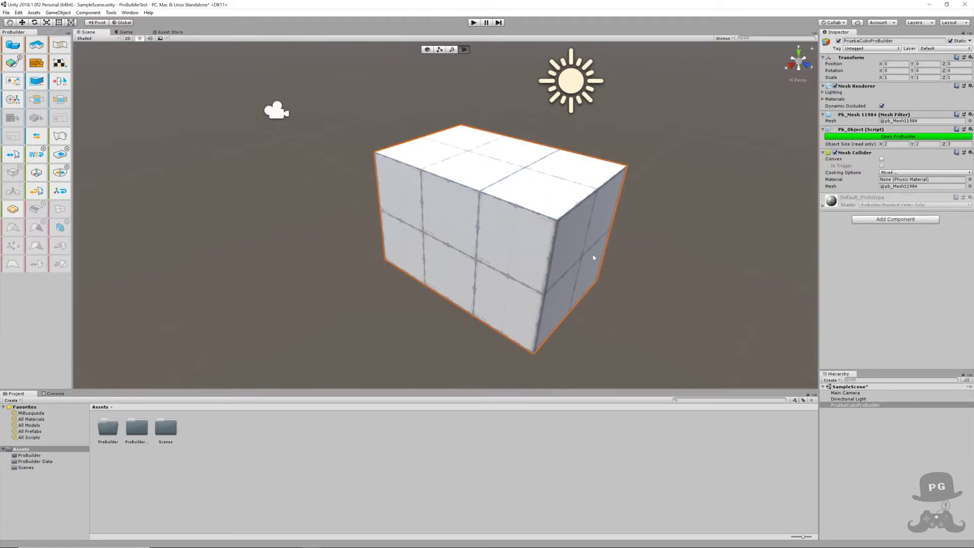
click(588, 250)
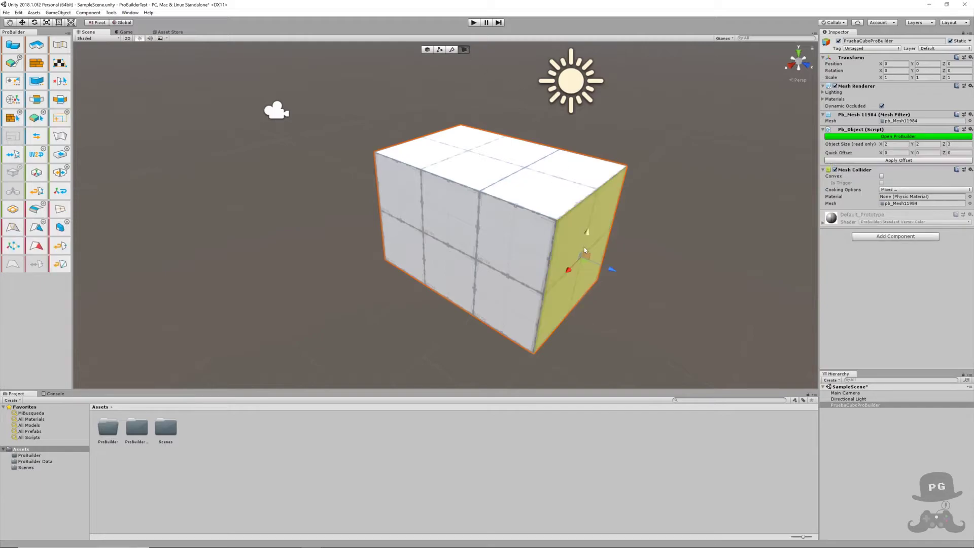
drag(616, 273, 676, 297)
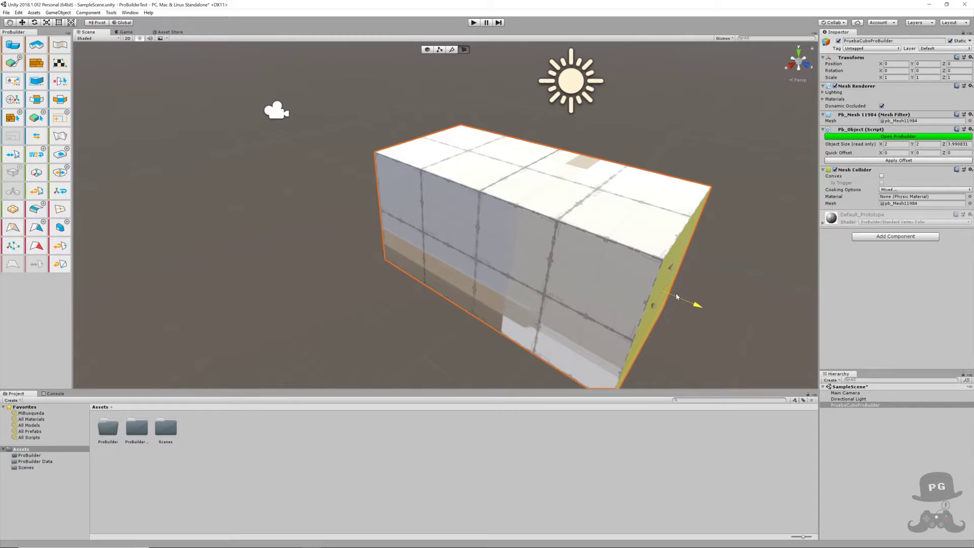
drag(676, 297, 676, 297)
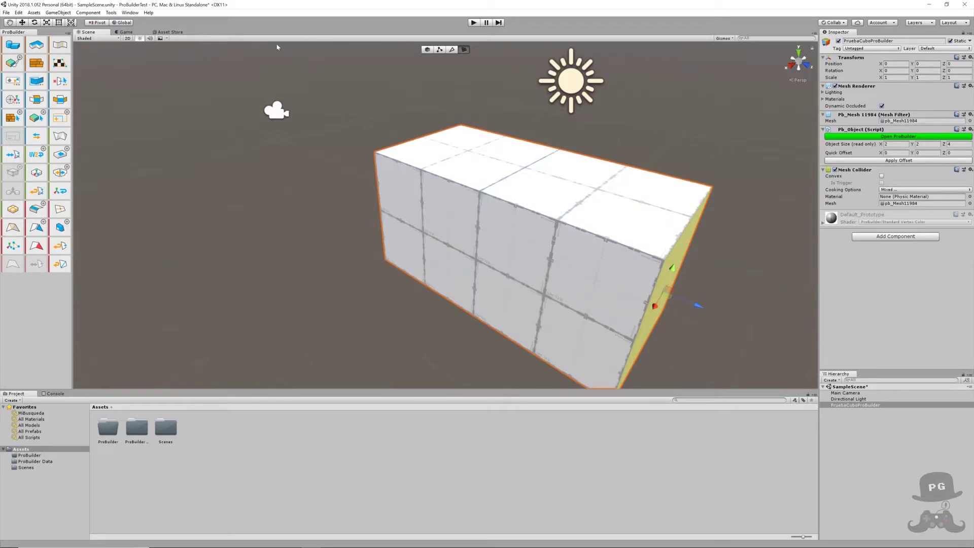
Uncheck Baked Global Illumination in Window > Lighting > Settings, then close the Lighting window.
click(130, 13)
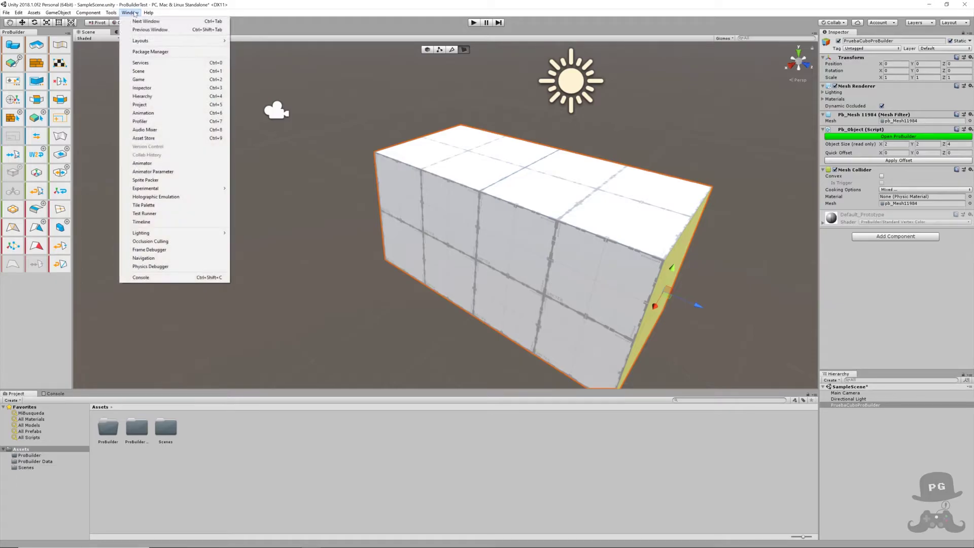
mouse_move(167, 234)
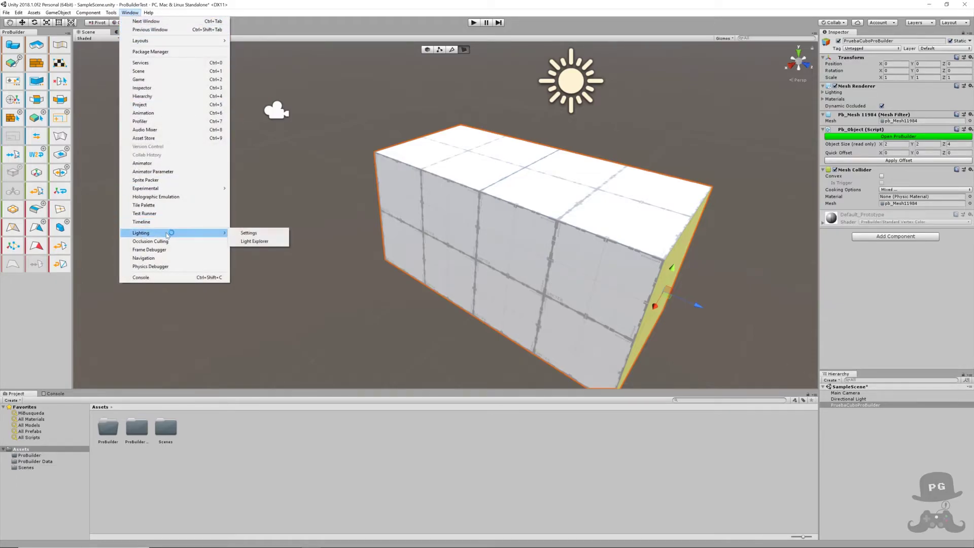
click(244, 234)
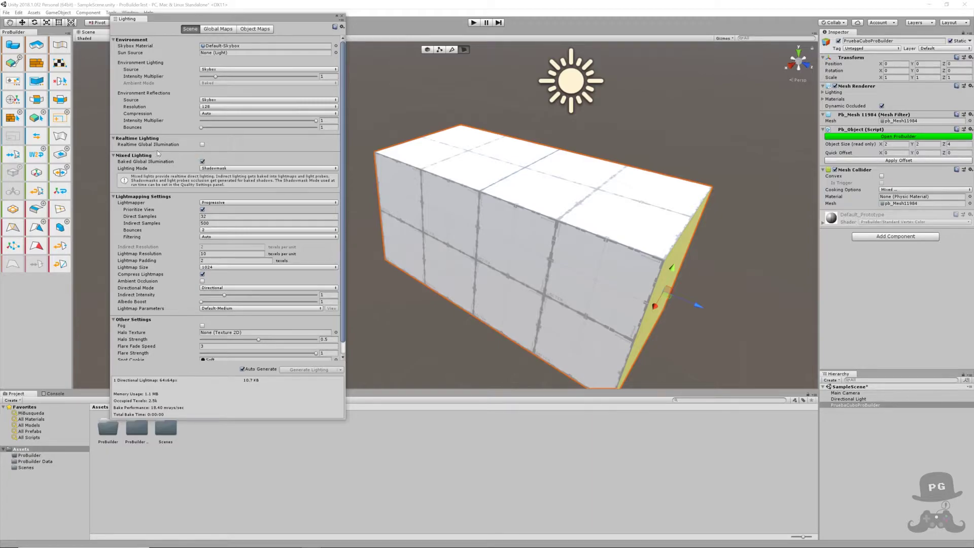
click(203, 161)
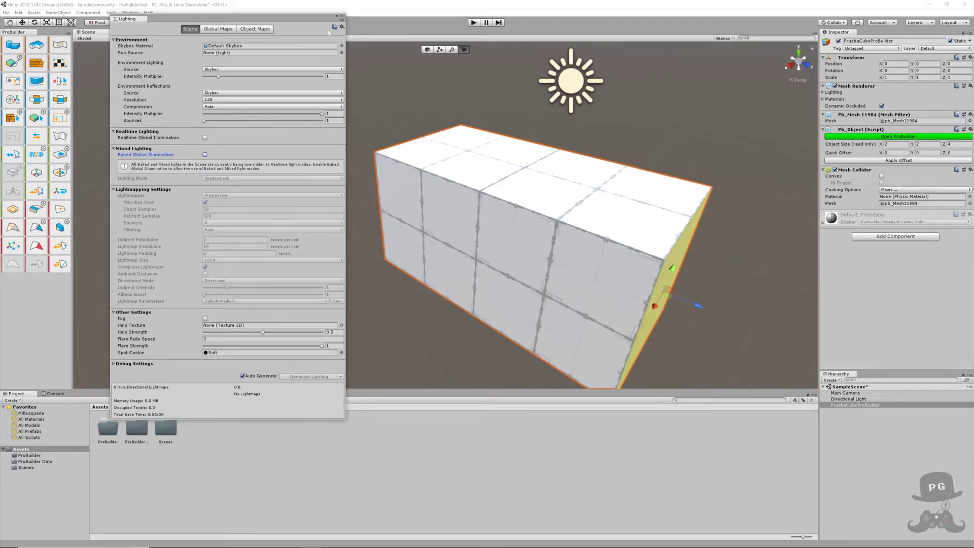
click(340, 16)
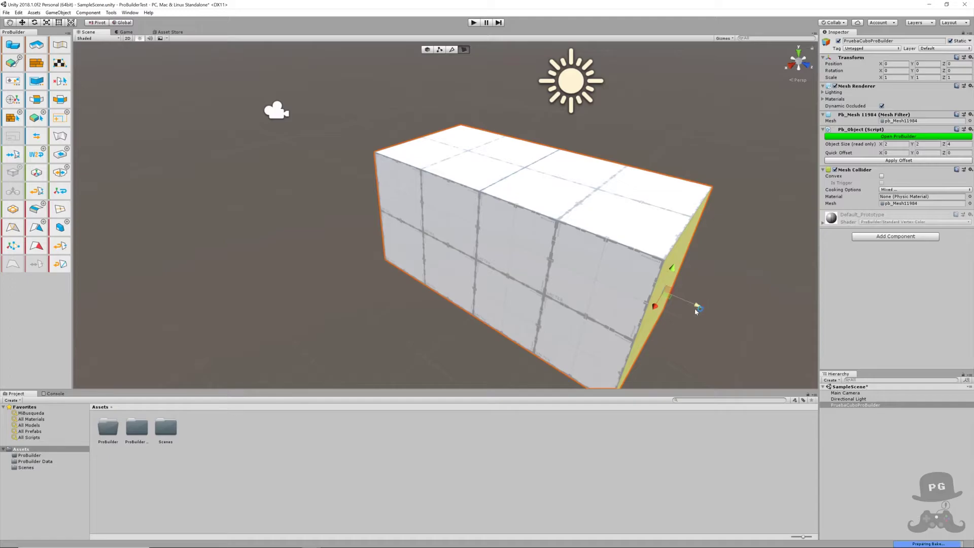
Push the end face back in so the box is 2×2×3, undoing a stray move.
drag(700, 306, 665, 282)
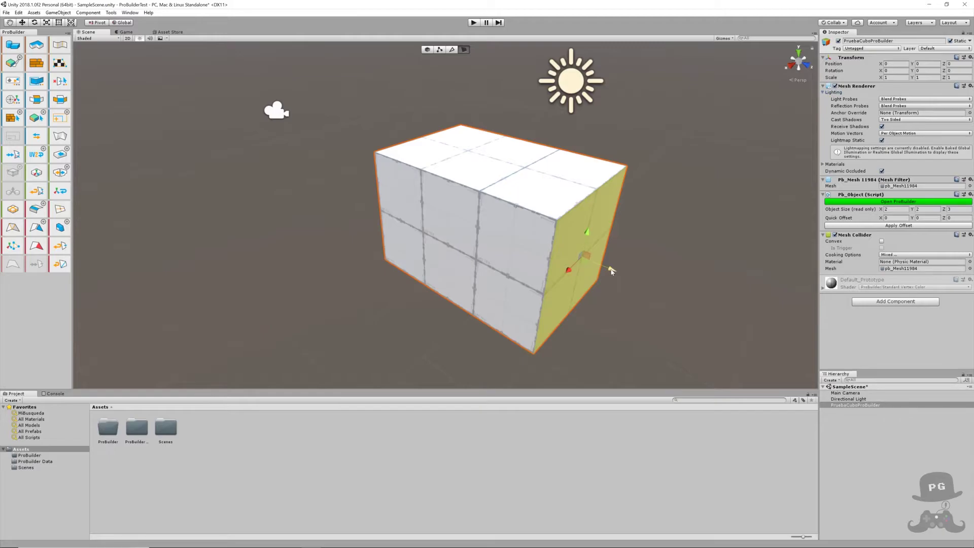
mouse_move(611, 271)
mouse_down()
mouse_move(702, 301)
mouse_move(635, 284)
mouse_up()
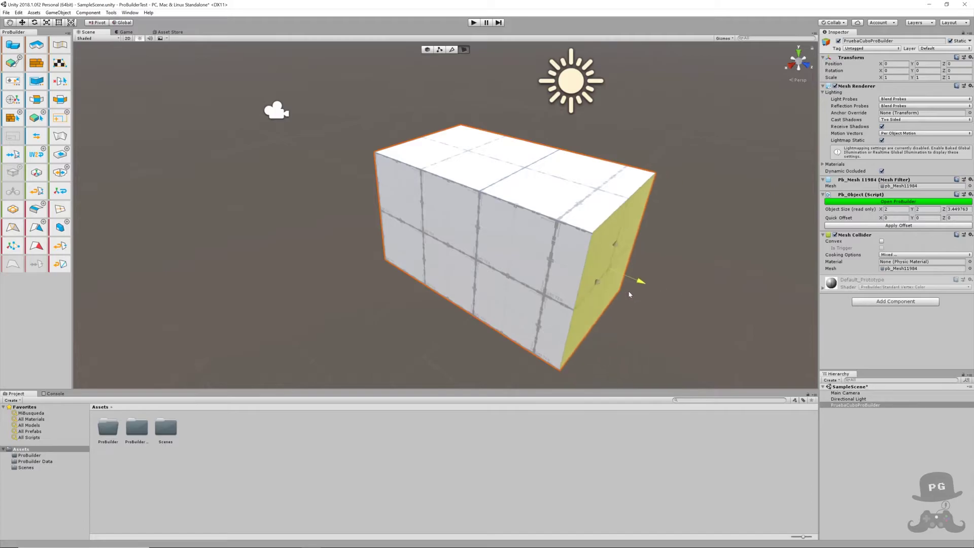
key(ctrl+z)
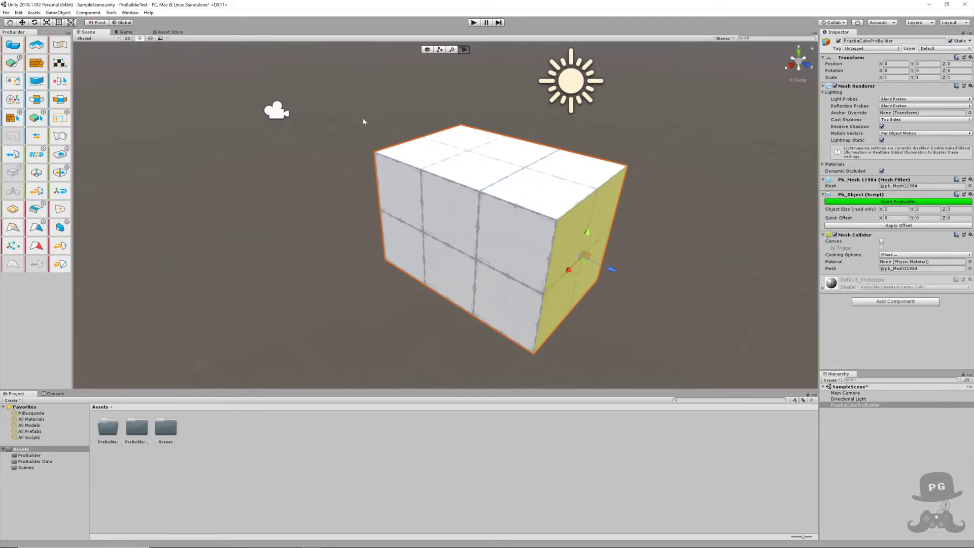
click(452, 50)
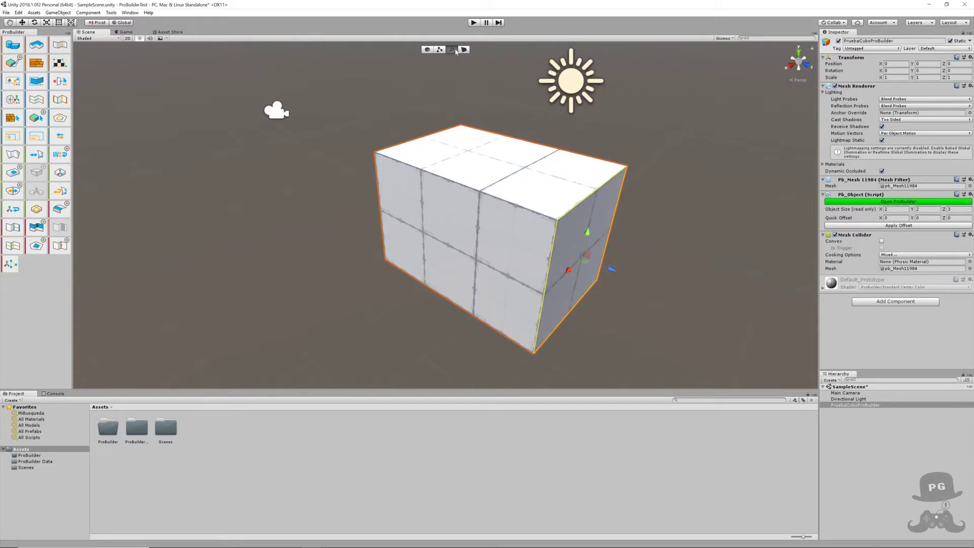
Raise the top face's middle edge along Y into a peaked roof about 2.95 units tall.
click(522, 174)
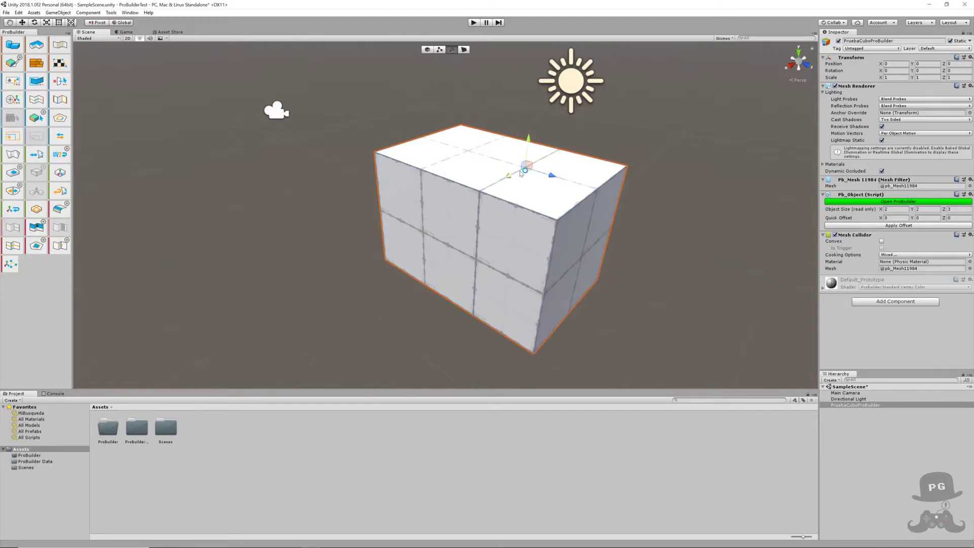
drag(528, 152, 531, 83)
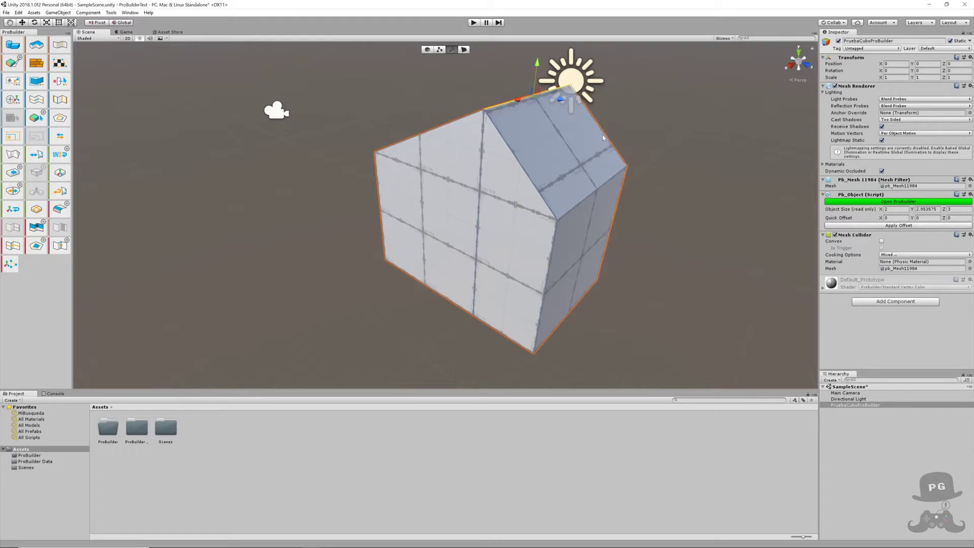
Redo the roof raise and shift the ridge point to reshape the peaked roof.
key(f)
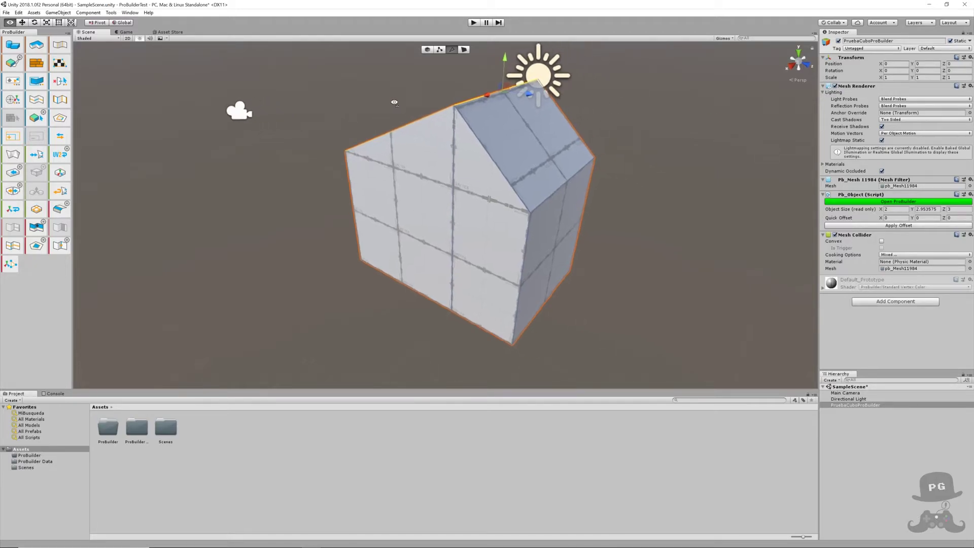
key(ctrl+z)
drag(500, 138, 504, 66)
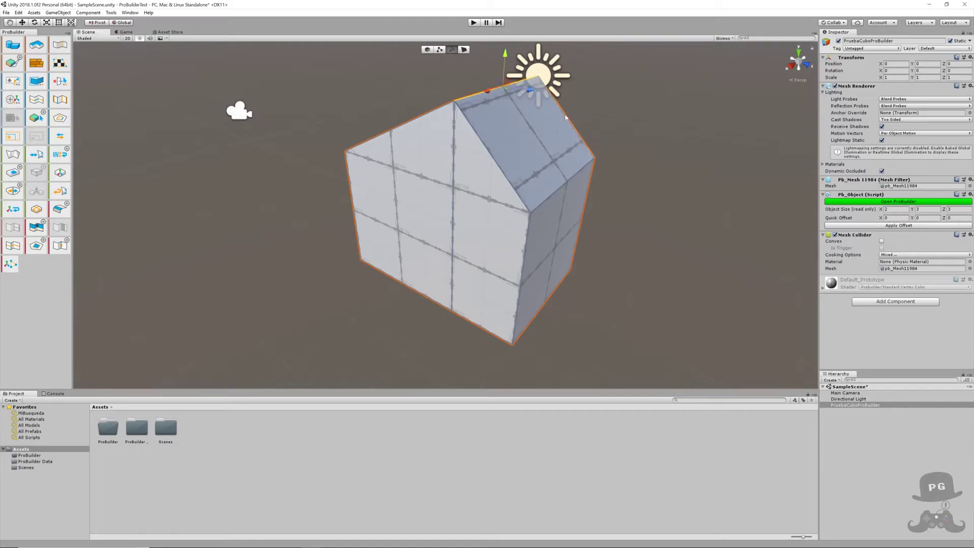
right_drag(602, 97, 643, 94)
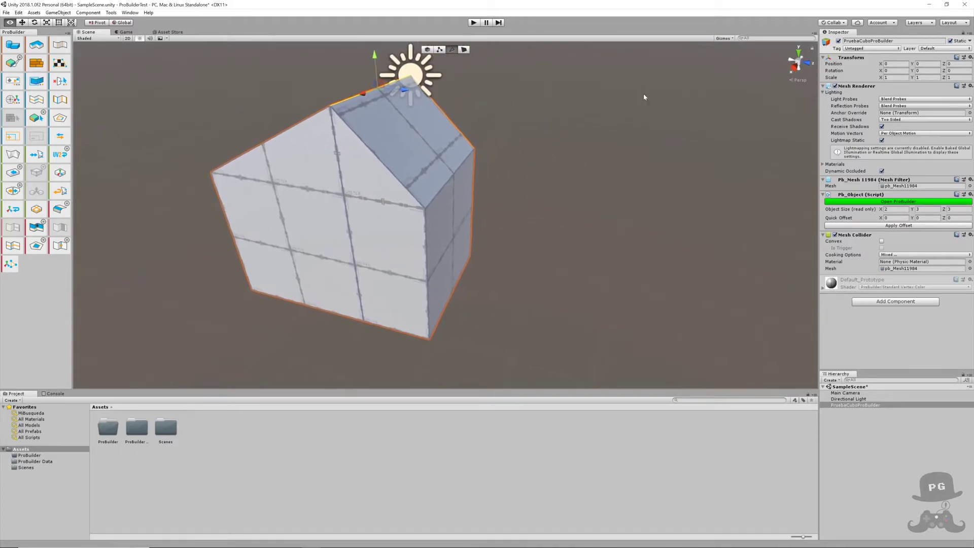
right_drag(538, 162, 537, 125)
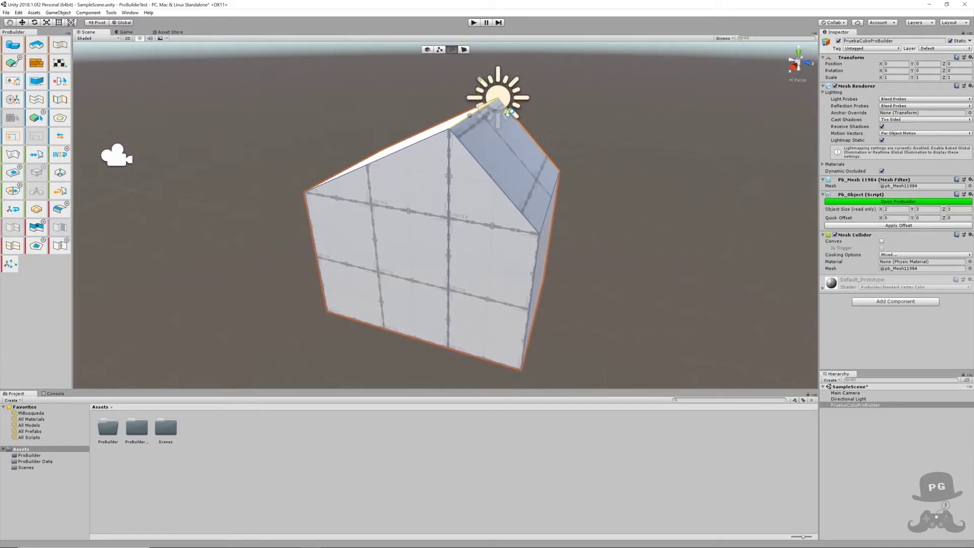
drag(506, 113, 475, 113)
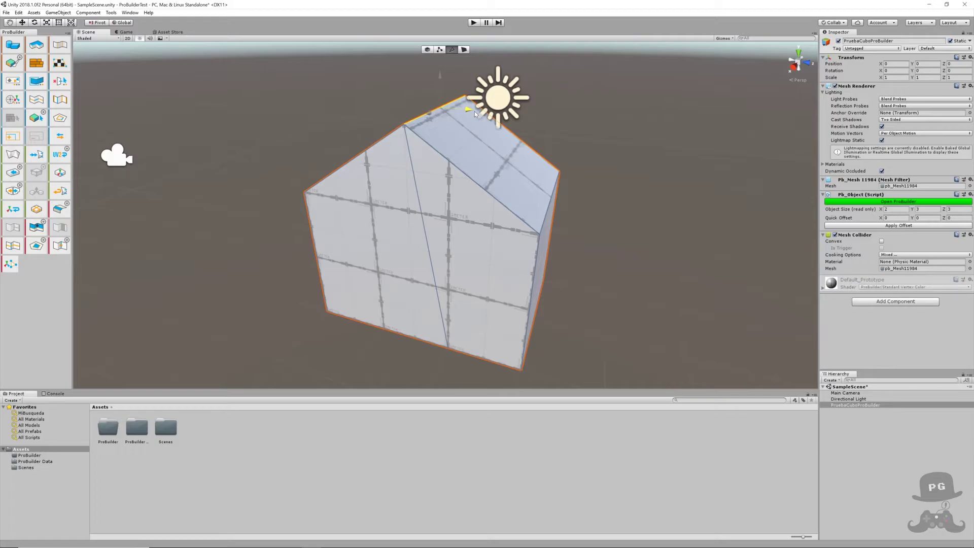
Orbit around and under the house to check its roughly 2×3×3 shape.
mouse_move(636, 224)
right_down()
mouse_move(664, 237)
mouse_move(664, 250)
right_up()
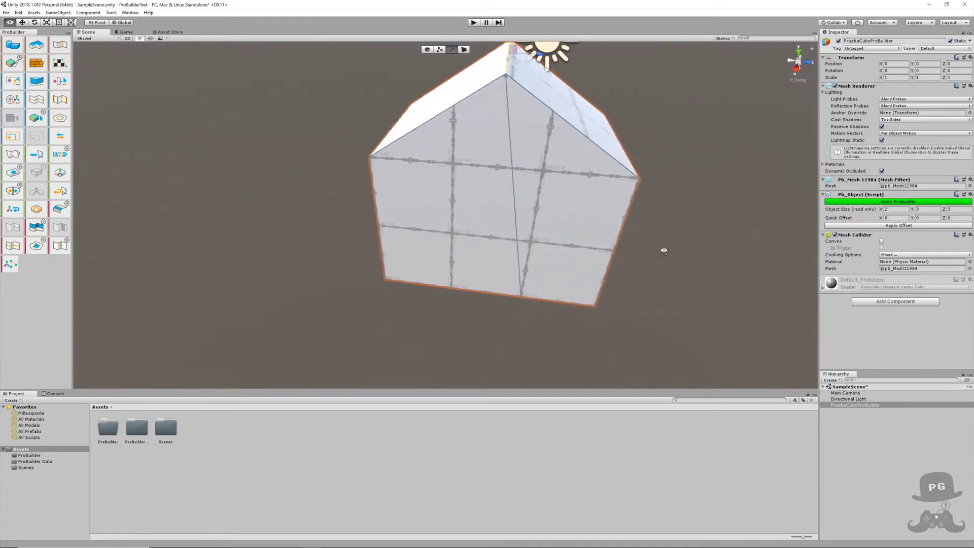
right_drag(664, 250, 635, 193)
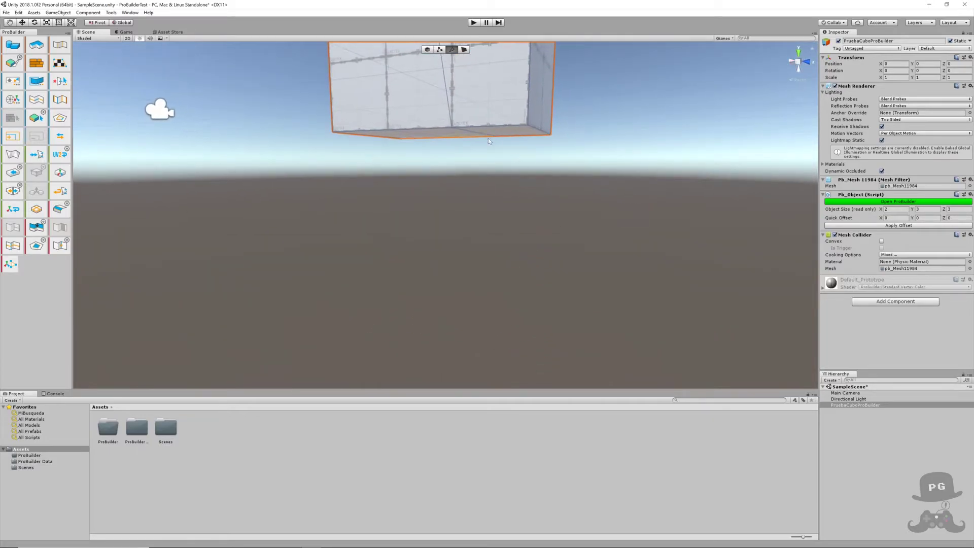
click(479, 133)
click(536, 150)
mouse_move(535, 150)
right_down()
mouse_move(494, 155)
mouse_move(623, 144)
mouse_move(231, 184)
mouse_move(330, 217)
mouse_move(318, 195)
mouse_move(541, 167)
right_up()
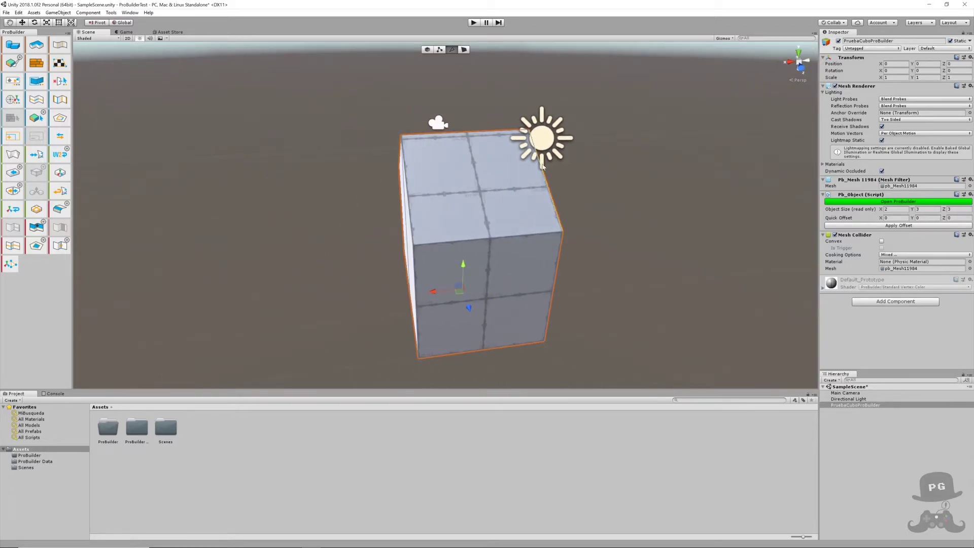
Select PruebaCuboProBuilder in Object mode and slide the house along the X axis.
click(542, 166)
click(868, 407)
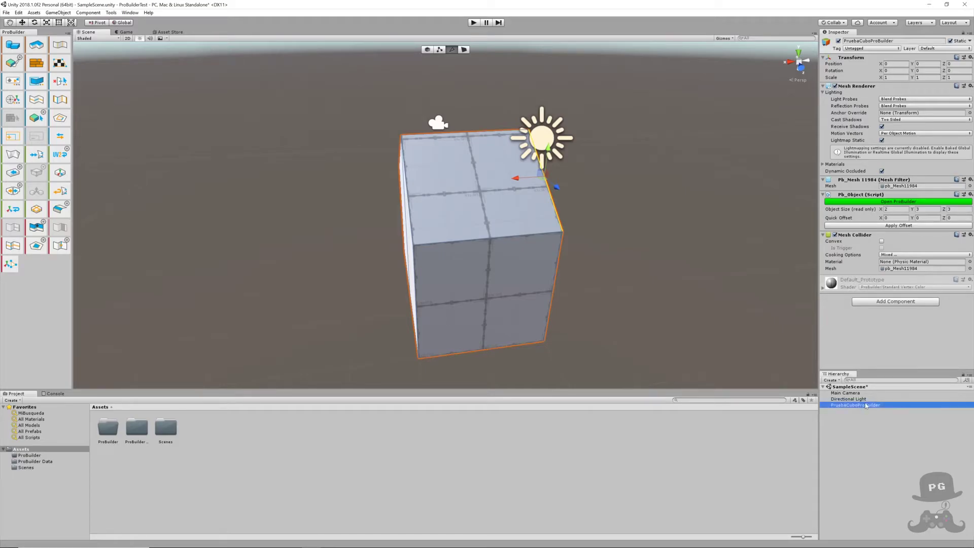
click(427, 49)
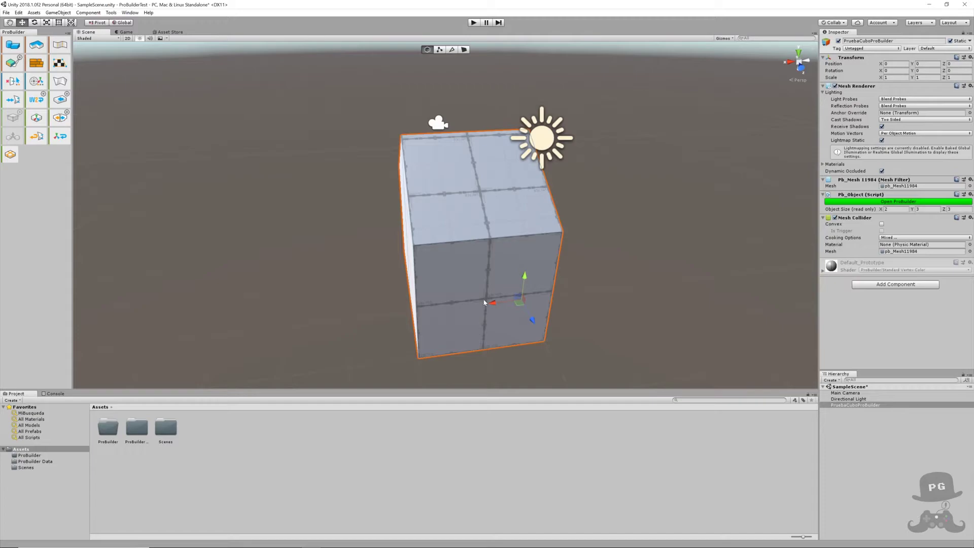
mouse_move(483, 302)
mouse_down()
mouse_move(457, 287)
mouse_move(474, 247)
mouse_up()
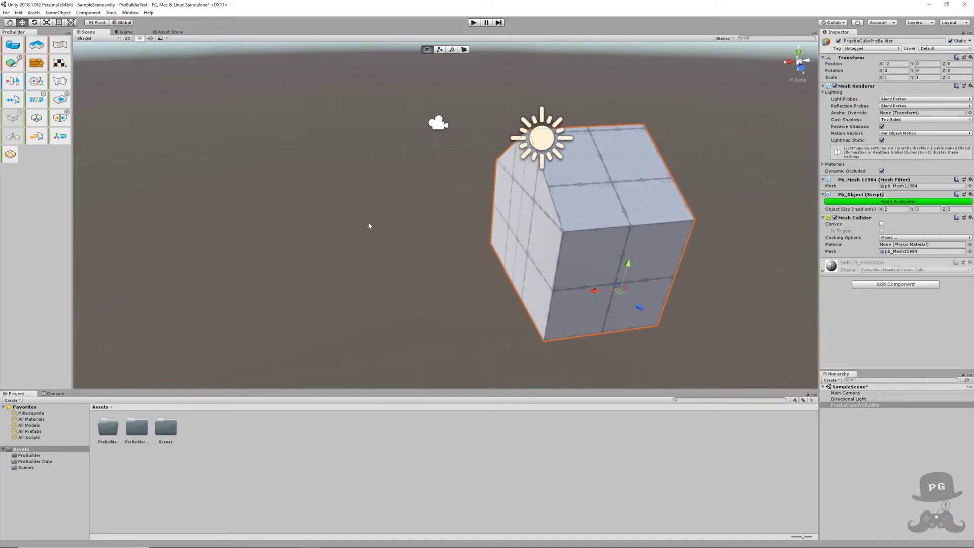
alt+drag(369, 225, 526, 227)
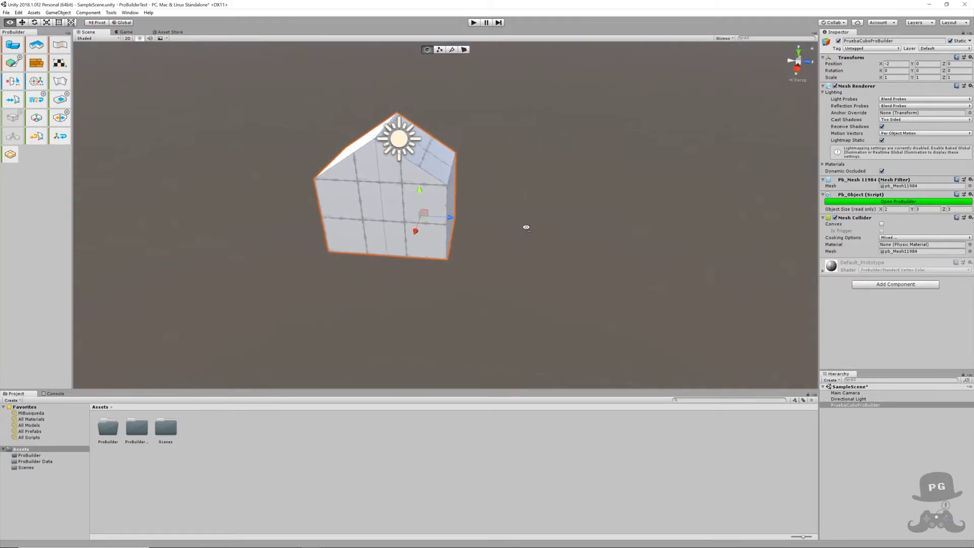
mouse_move(526, 227)
alt+mouse_down()
mouse_move(457, 212)
mouse_move(247, 205)
alt+mouse_up()
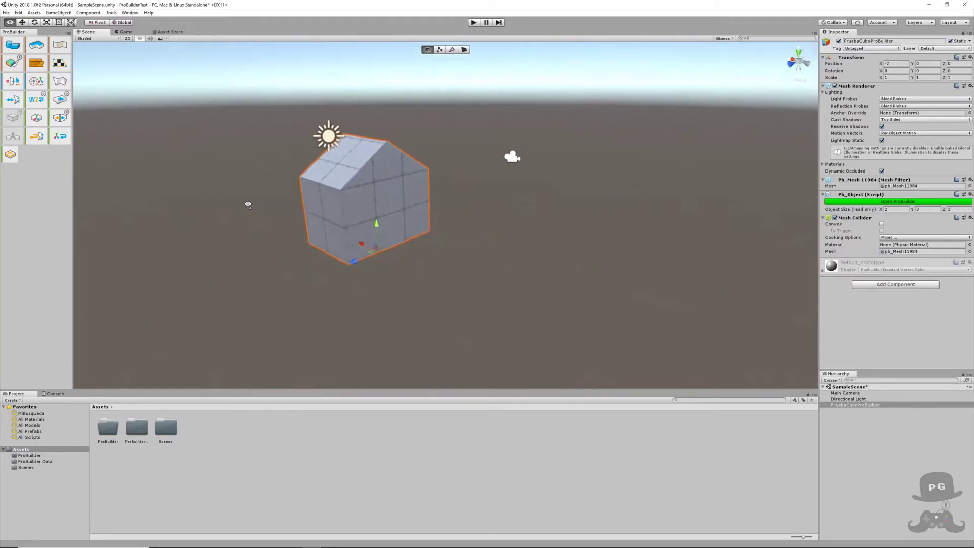
scroll(247, 204, up, 5)
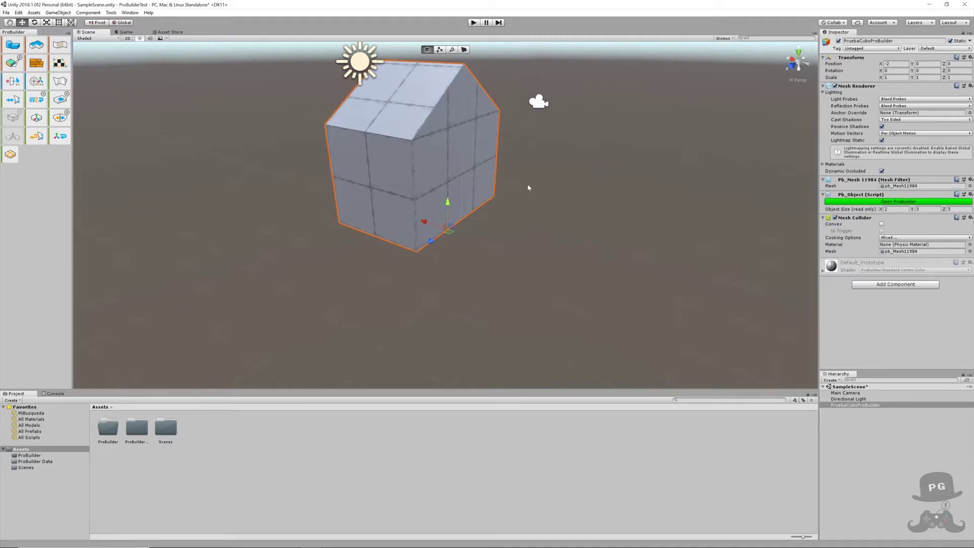
mouse_move(528, 187)
alt+mouse_down()
mouse_move(481, 160)
mouse_move(432, 239)
alt+mouse_up()
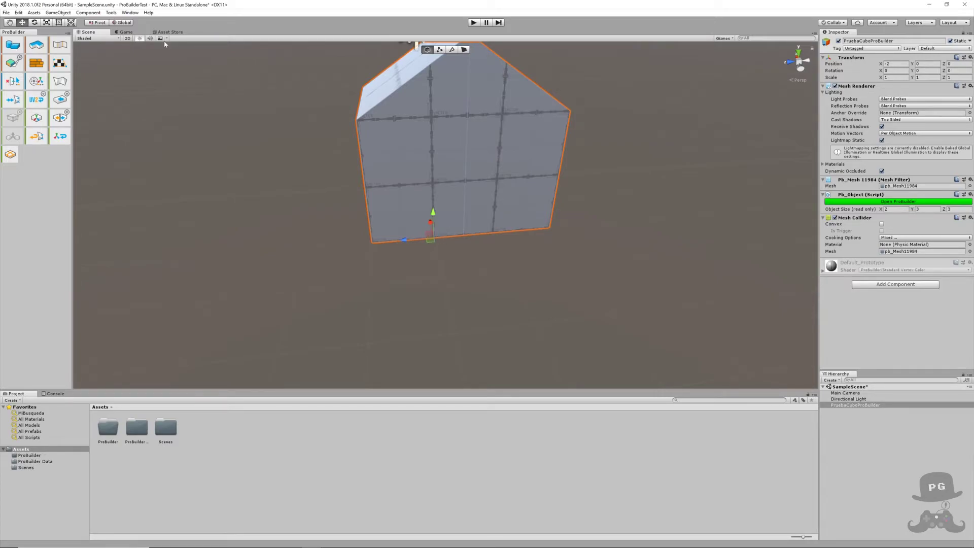
Set the handle to Center and try a test rotation around X, then undo it.
click(98, 23)
mouse_move(127, 109)
alt+mouse_down()
mouse_move(482, 94)
mouse_move(518, 179)
mouse_move(405, 145)
mouse_move(501, 147)
alt+mouse_up()
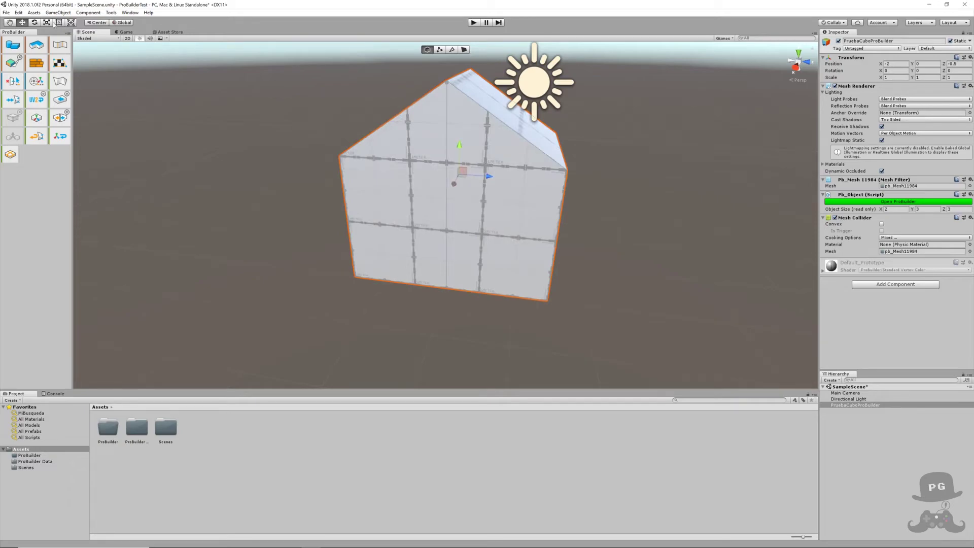
click(34, 22)
drag(462, 147, 283, 88)
key(ctrl+z)
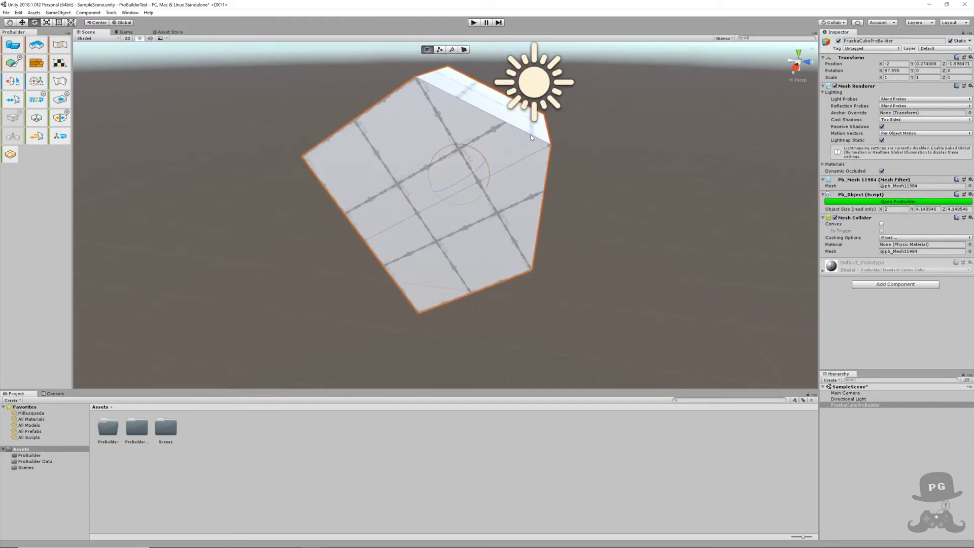
key(ctrl+z)
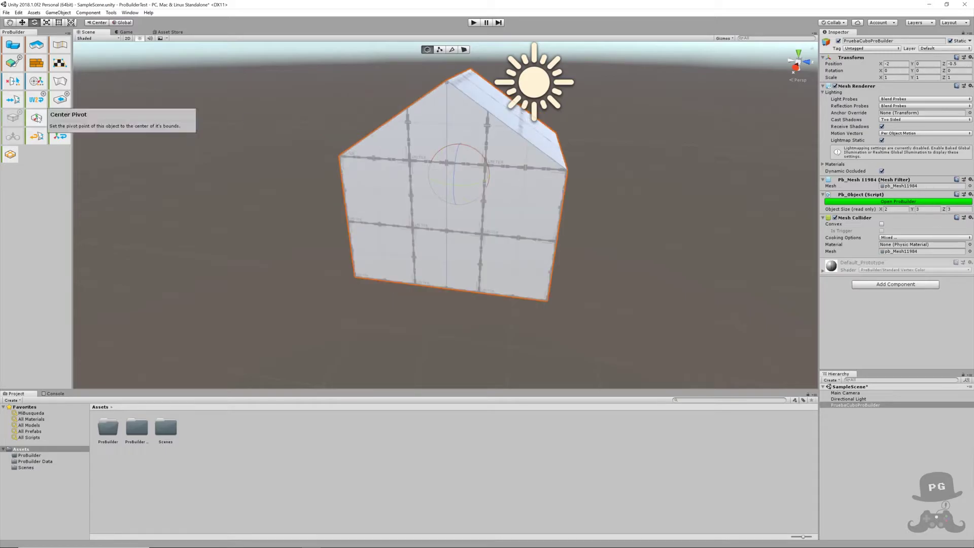
alt+drag(446, 144, 228, 161)
key(z)
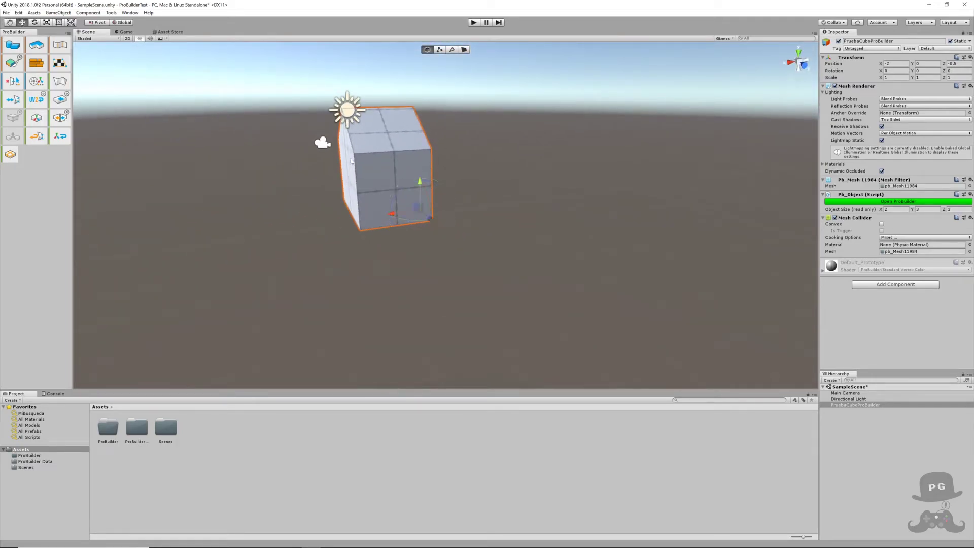
mouse_move(417, 174)
alt+mouse_down()
mouse_move(238, 157)
mouse_move(220, 142)
alt+mouse_up()
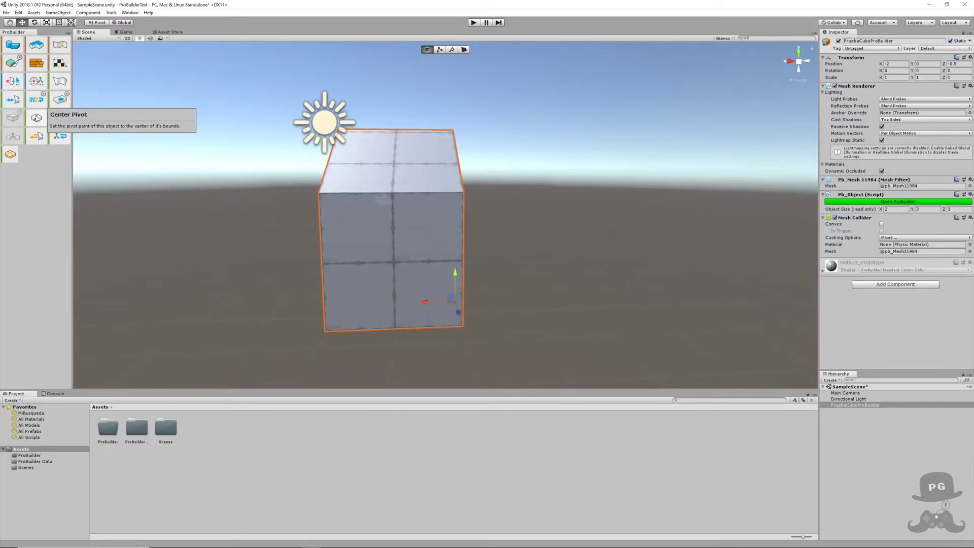
Apply ProBuilder's Center Pivot to the house, then deselect it and face its front wall.
click(36, 118)
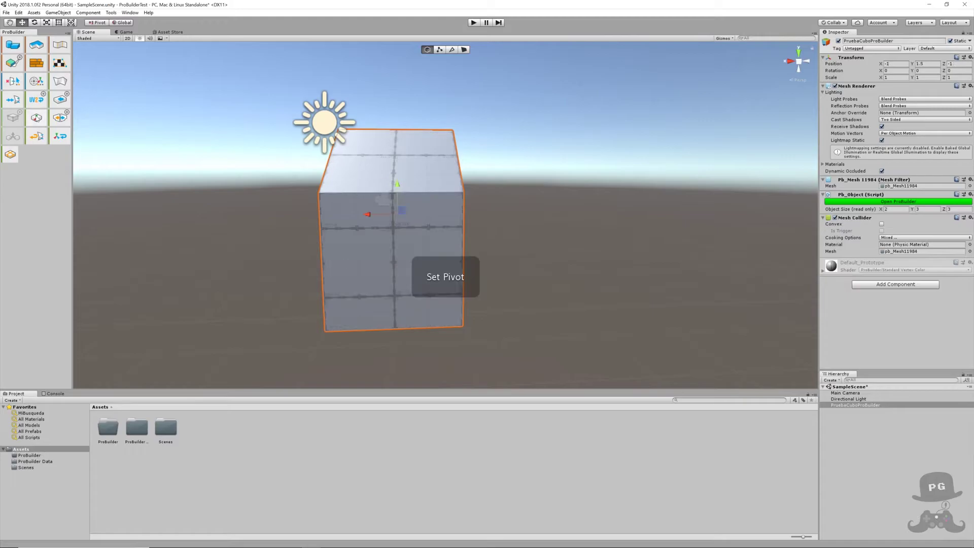
alt+drag(229, 184, 486, 210)
mouse_move(430, 214)
alt+mouse_down()
mouse_move(943, 209)
mouse_move(921, 214)
alt+mouse_up()
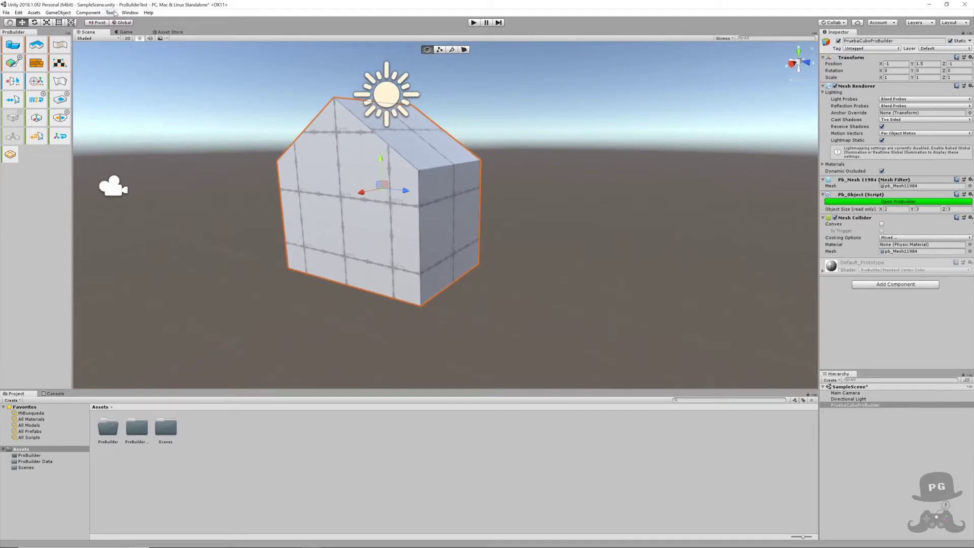
alt+drag(194, 116, 598, 119)
click(598, 120)
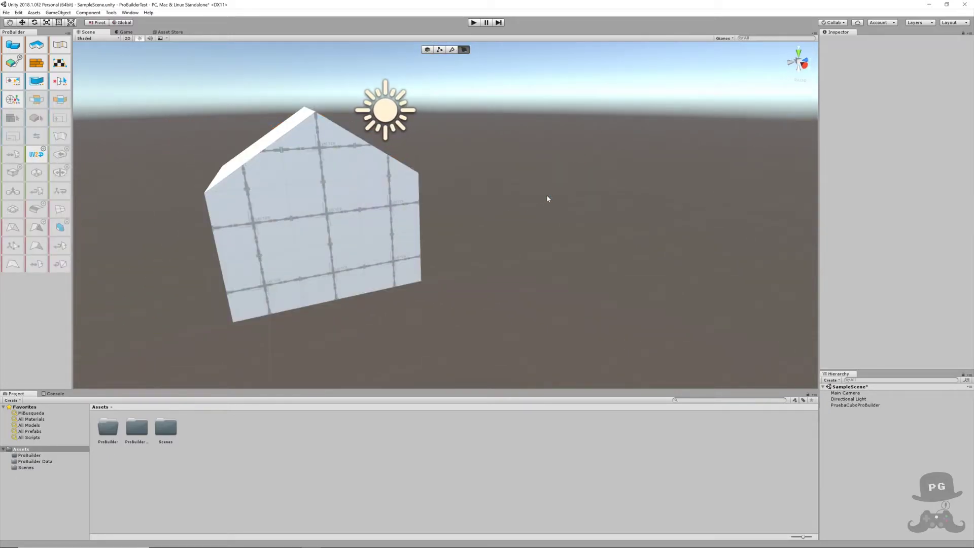
mouse_move(486, 223)
alt+mouse_down()
mouse_move(478, 216)
mouse_move(495, 222)
mouse_move(493, 212)
alt+mouse_up()
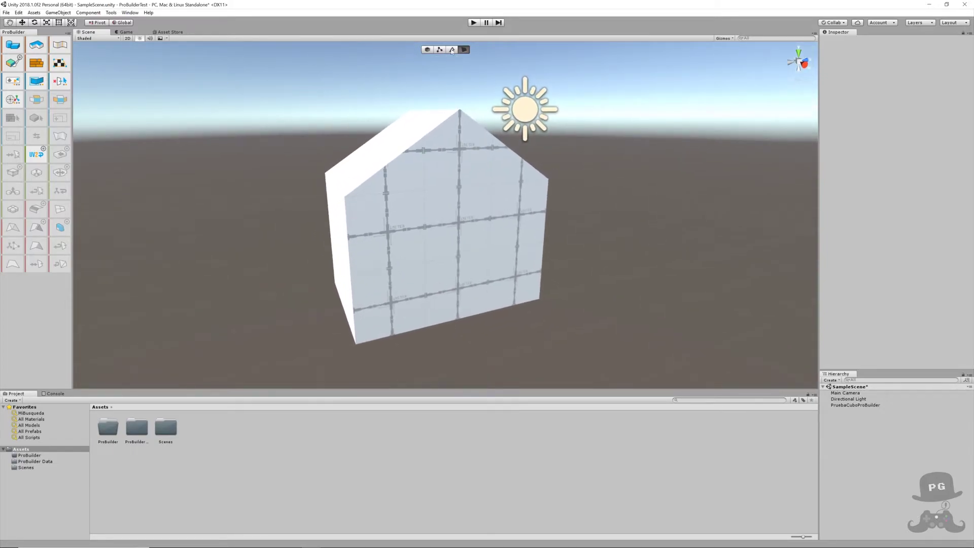
Select the left and right front faces and merge them with Merge Faces.
click(425, 228)
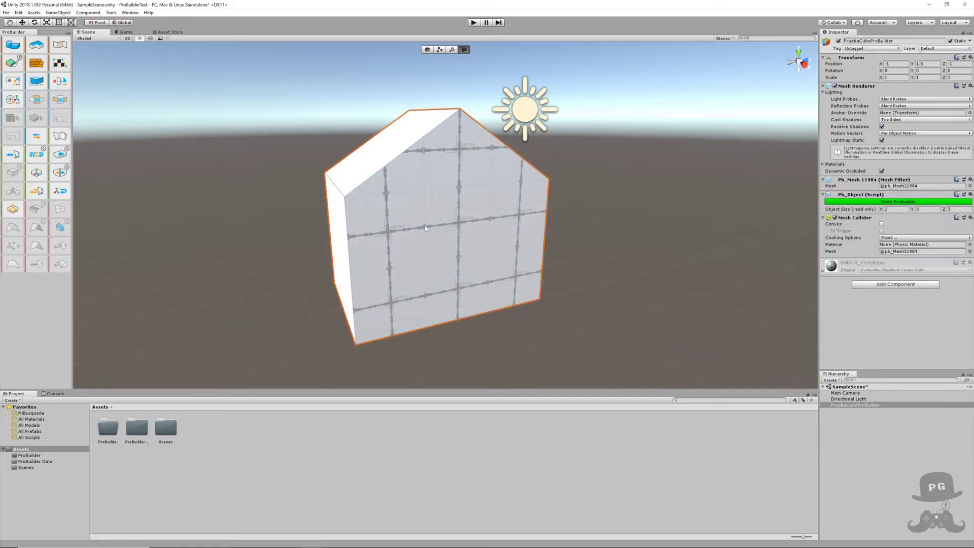
click(421, 254)
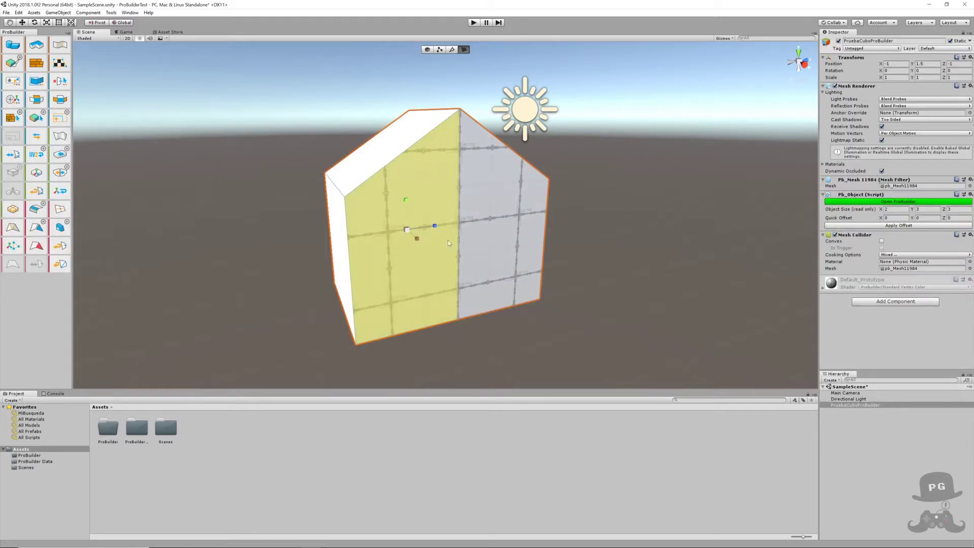
shift+click(494, 242)
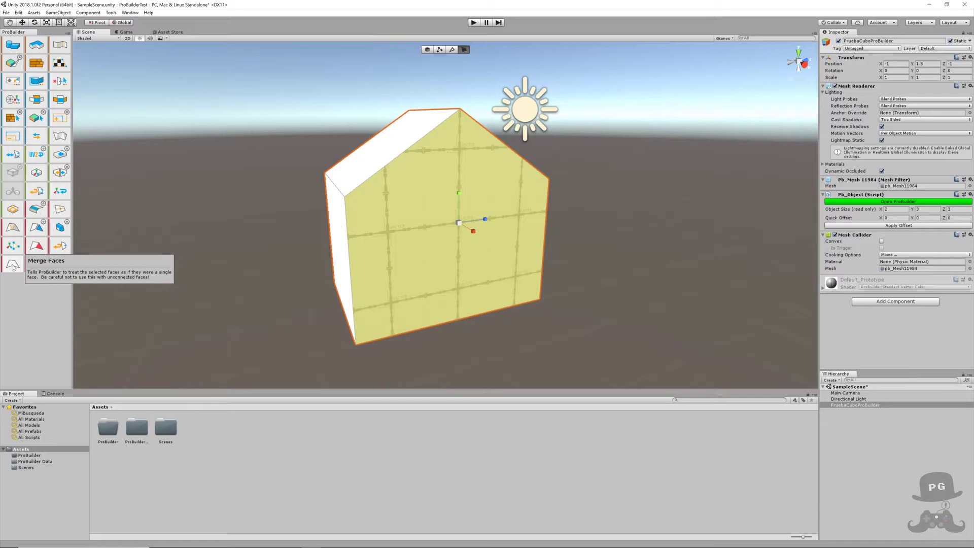
click(12, 264)
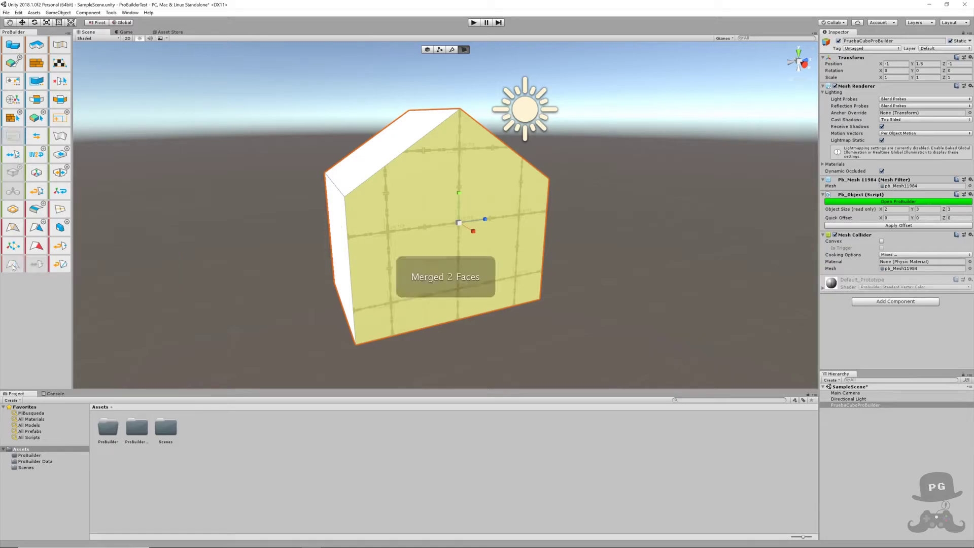
Reselect the merged front face to confirm it is one face, then clear the selection.
click(577, 246)
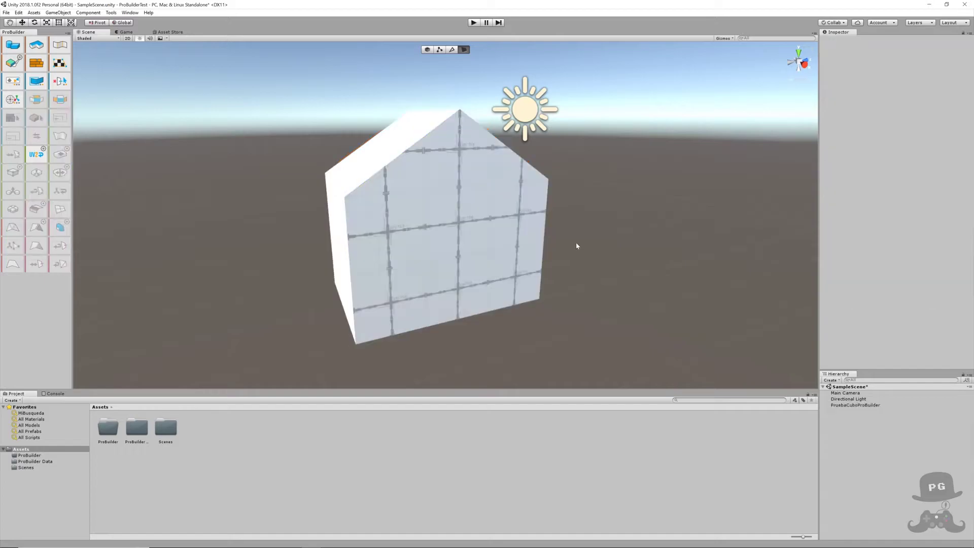
click(476, 235)
click(461, 235)
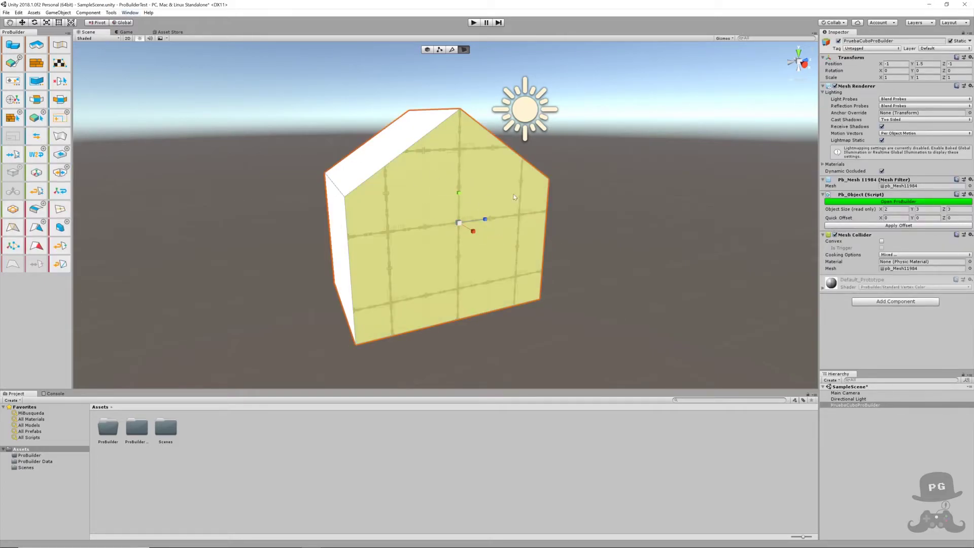
click(361, 144)
click(99, 38)
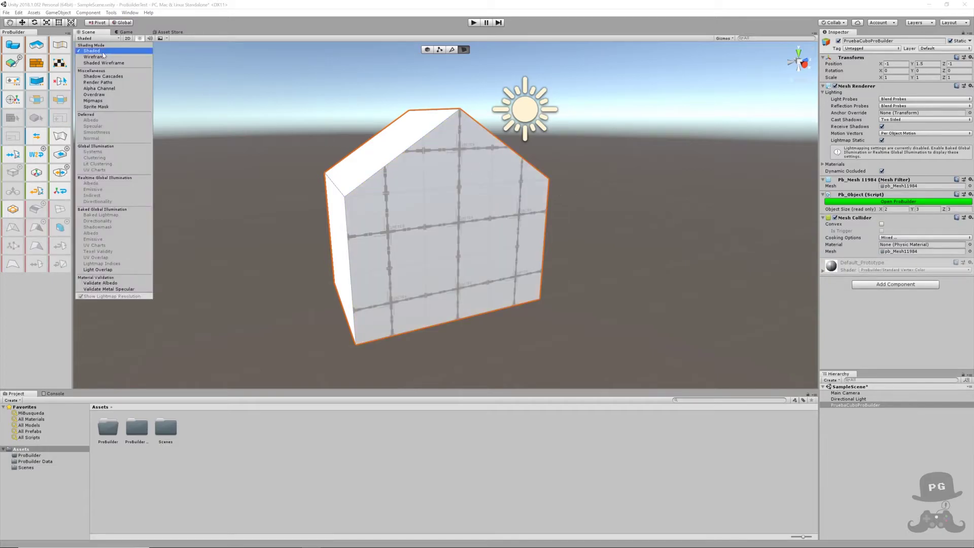
Orbit the house in Wireframe to inspect its edges, return to Shaded, and pick the front face.
click(94, 57)
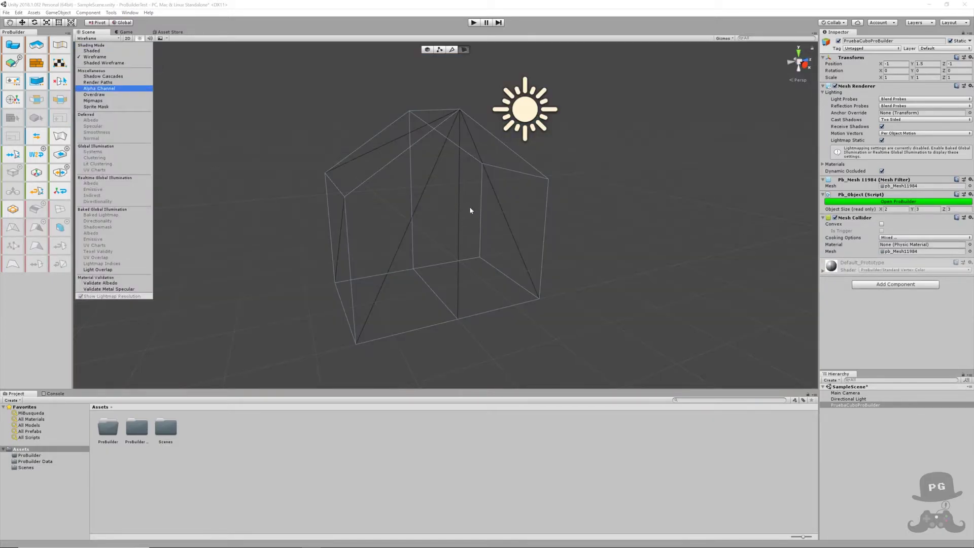
alt+drag(470, 206, 580, 204)
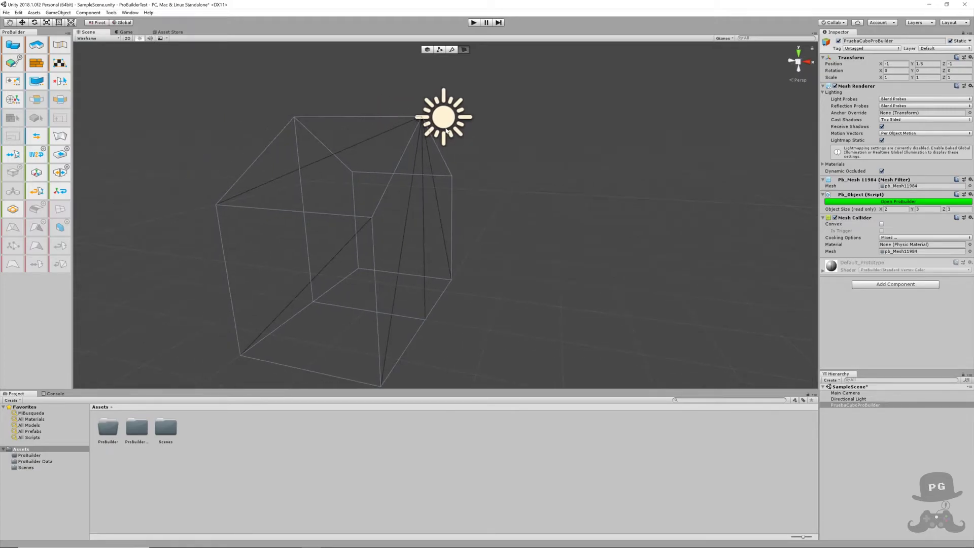
scroll(504, 223, up, 5)
mouse_move(504, 224)
alt+mouse_down()
mouse_move(647, 232)
mouse_move(464, 222)
mouse_move(463, 207)
alt+mouse_up()
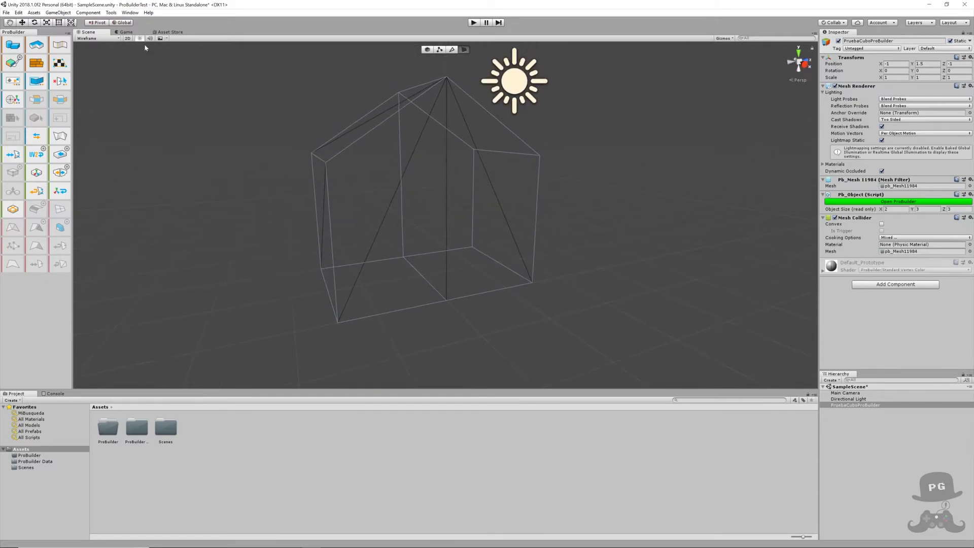
click(91, 39)
click(92, 51)
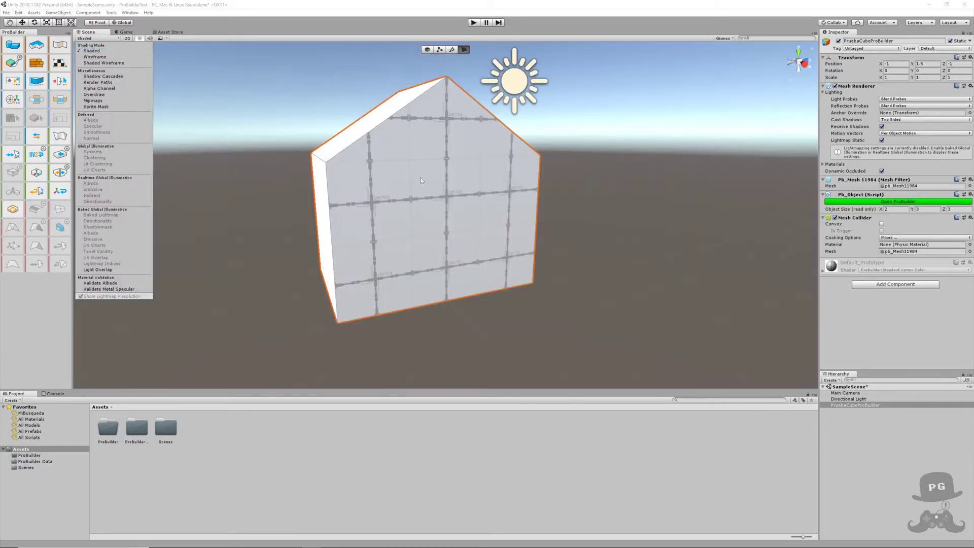
click(468, 222)
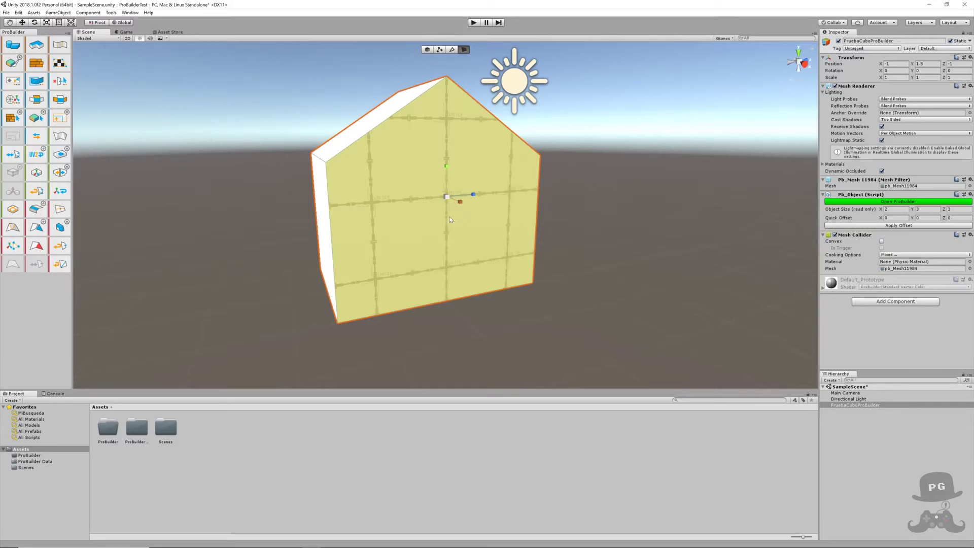
Shift-scale the front face inward to inset a smaller pentagon face, then reselect the house.
click(23, 23)
click(46, 22)
shift+drag(447, 197, 445, 201)
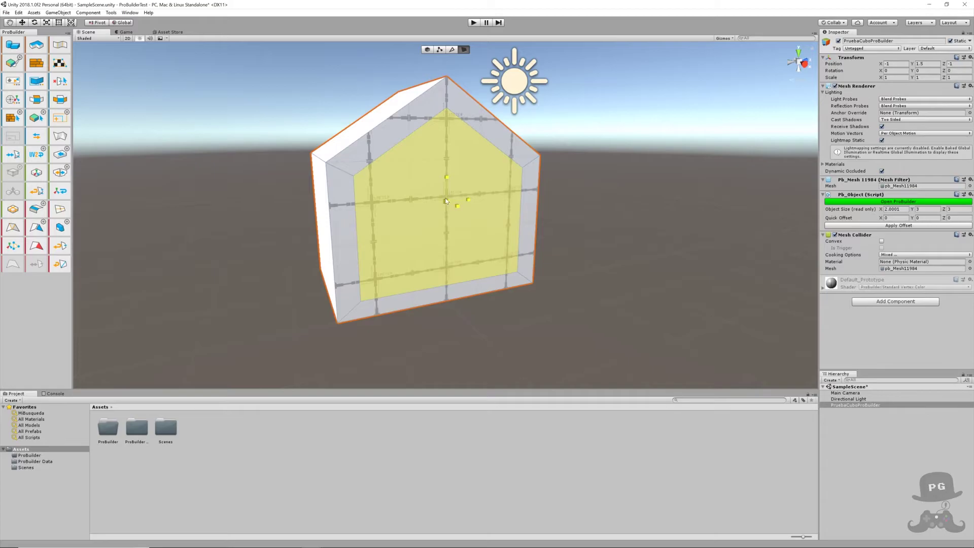
drag(445, 201, 446, 200)
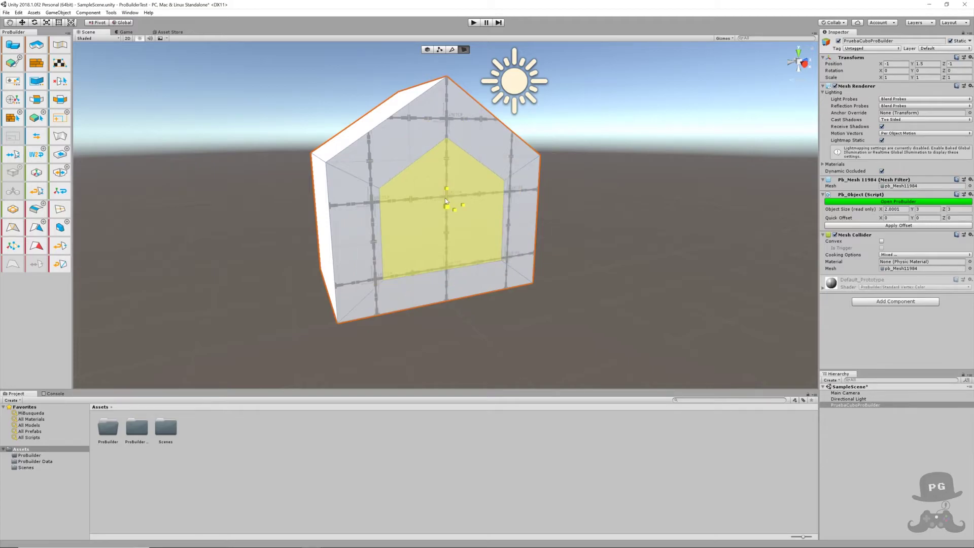
click(600, 202)
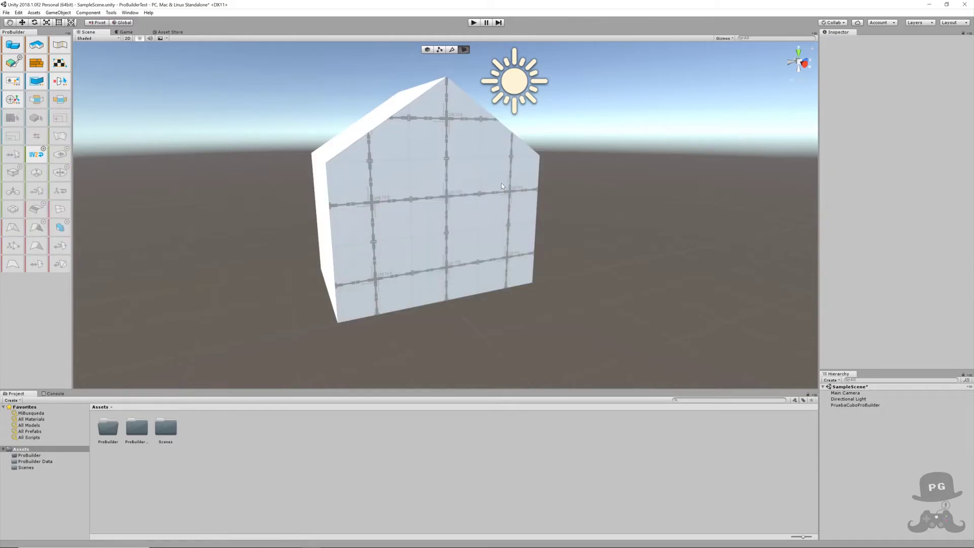
click(433, 185)
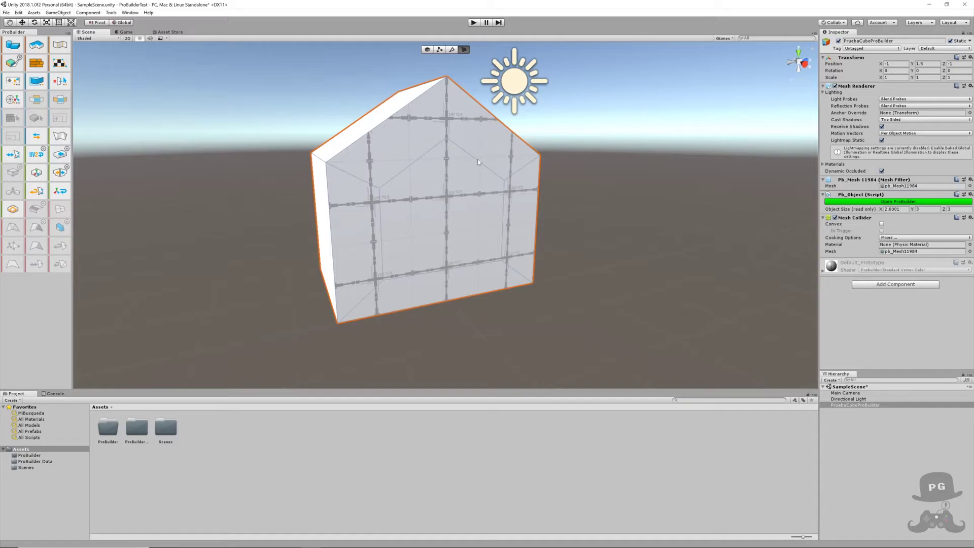
alt+drag(151, 61, 620, 241)
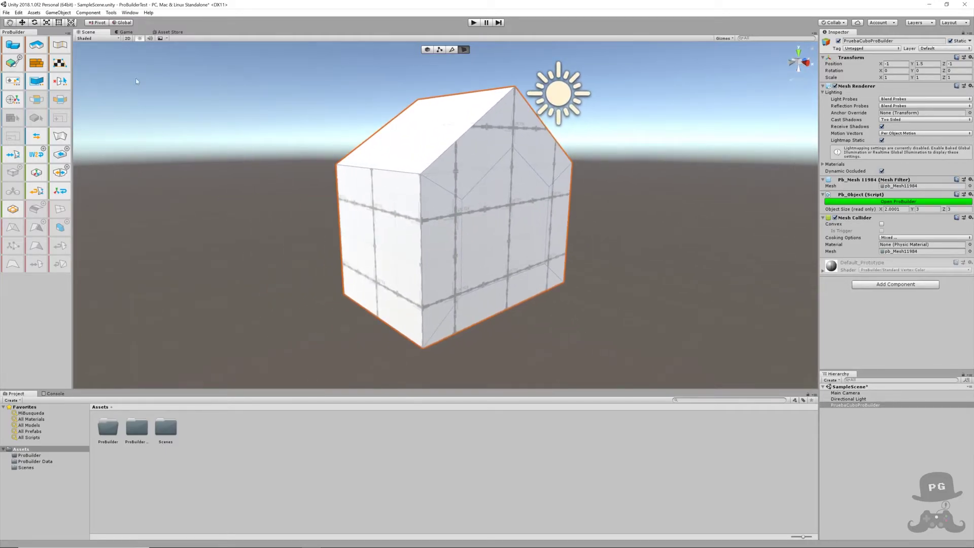
click(91, 39)
click(95, 56)
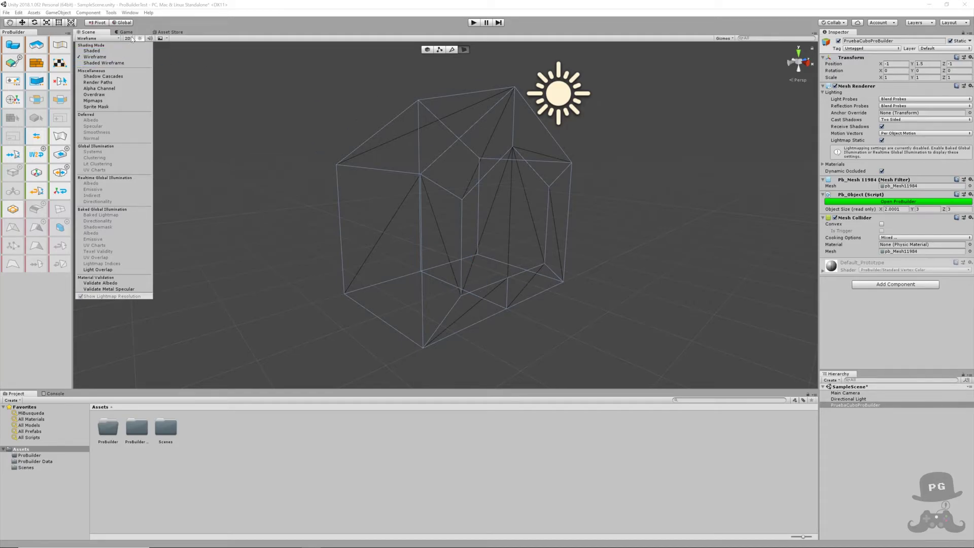
click(92, 51)
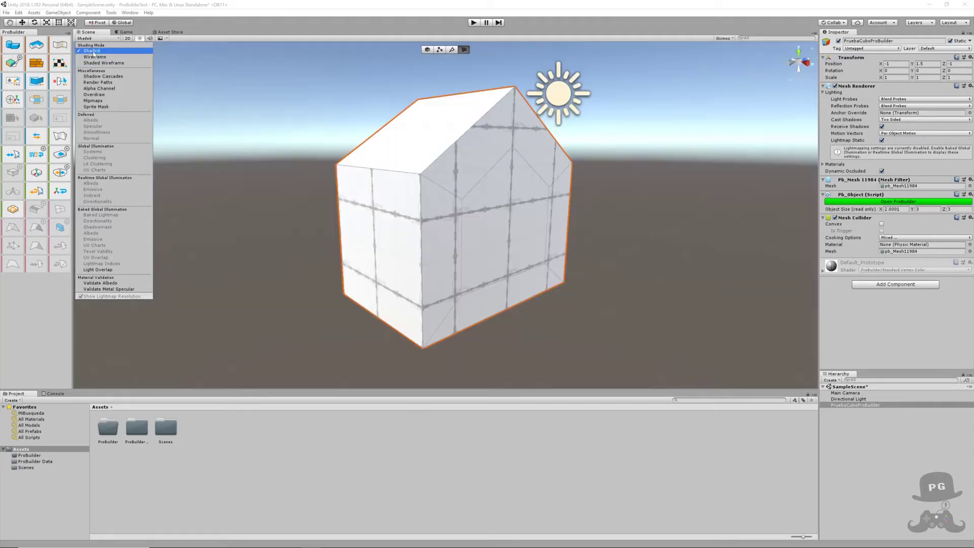
alt+drag(665, 218, 505, 172)
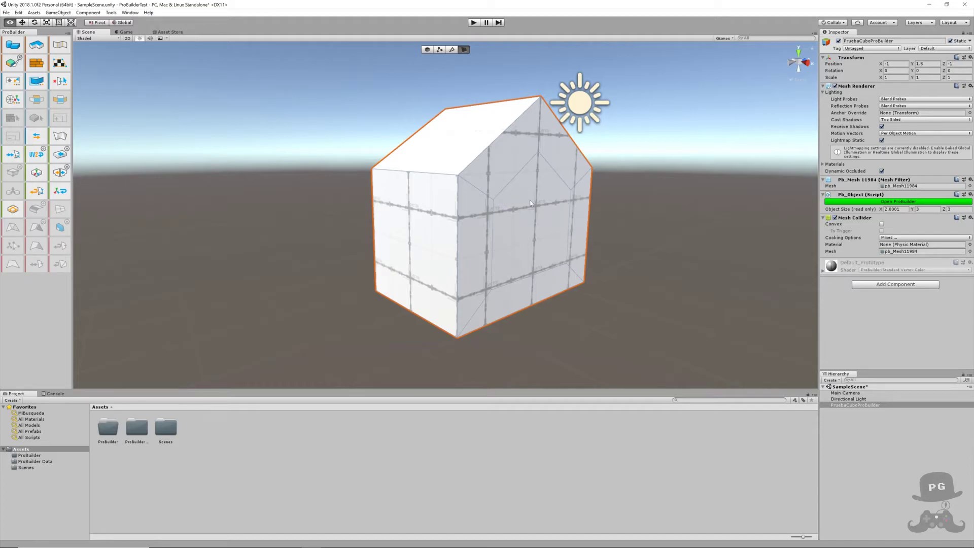
Select the inset's peak vertex and drag it down to flatten the inner face's top.
click(440, 50)
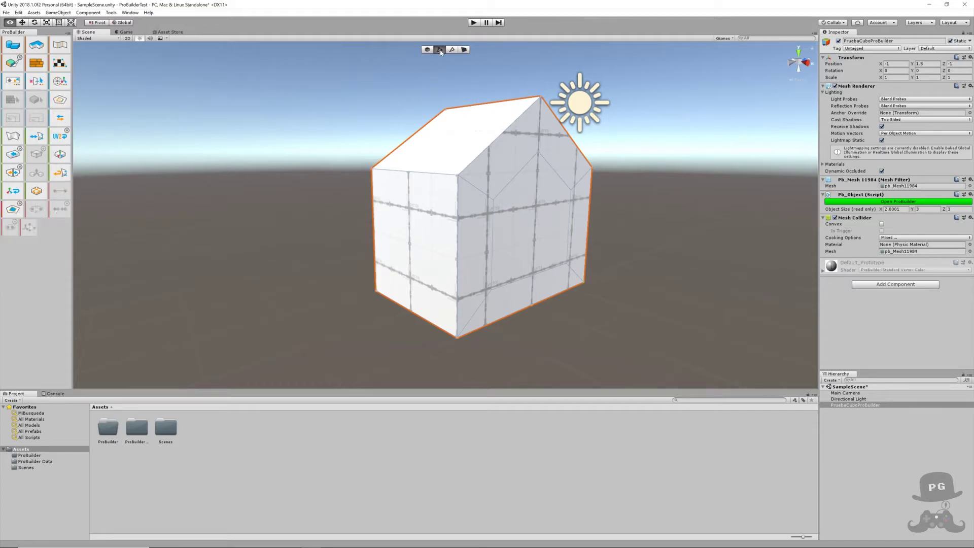
click(539, 152)
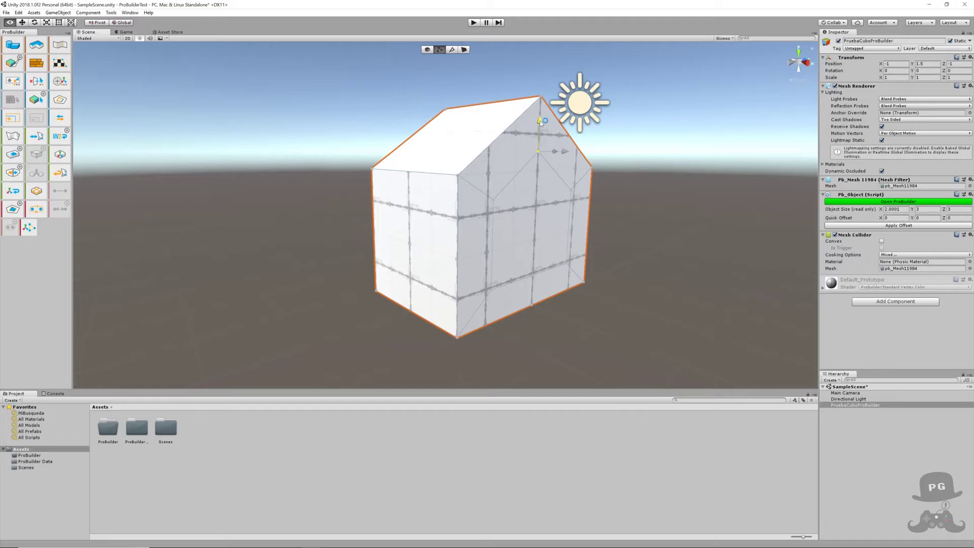
mouse_move(539, 121)
mouse_down()
mouse_move(545, 181)
mouse_move(542, 132)
mouse_up()
drag(539, 119, 540, 129)
mouse_move(540, 128)
mouse_down()
mouse_move(563, 183)
mouse_move(591, 168)
mouse_move(575, 186)
mouse_move(568, 267)
mouse_move(571, 190)
mouse_move(592, 172)
mouse_move(569, 192)
mouse_up()
drag(571, 190, 556, 158)
alt+drag(646, 211, 567, 204)
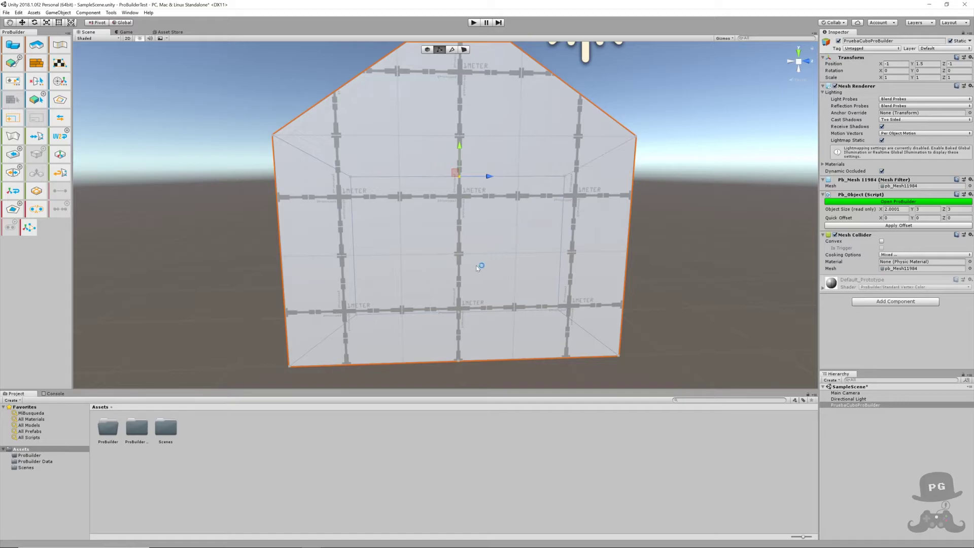
In edge mode, try moving the inset's bottom edges vertically, then undo that move.
click(451, 49)
click(406, 314)
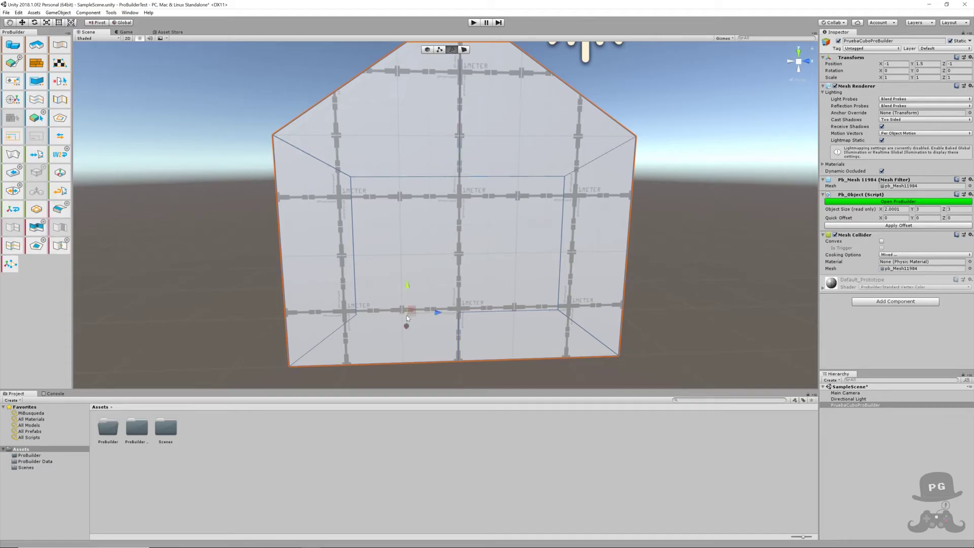
shift+click(510, 311)
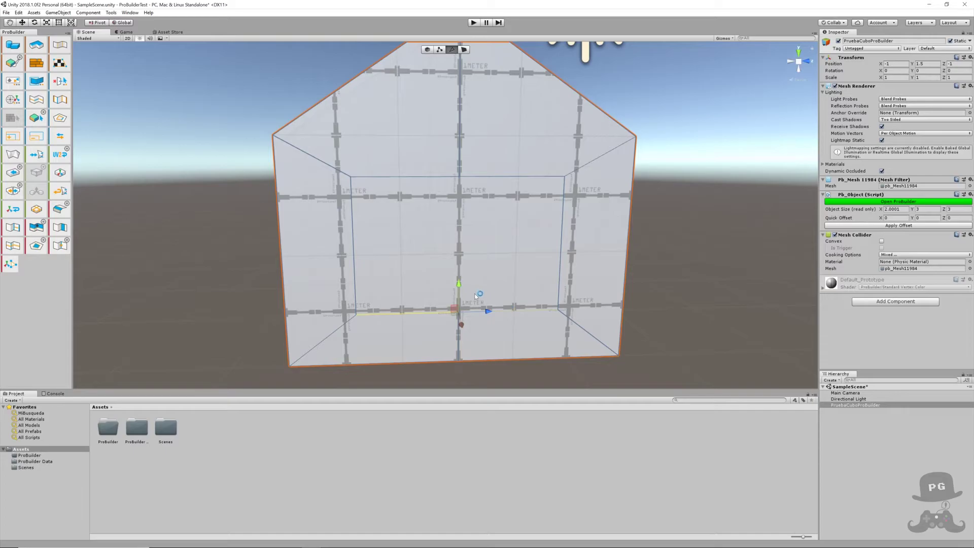
drag(458, 285, 527, 361)
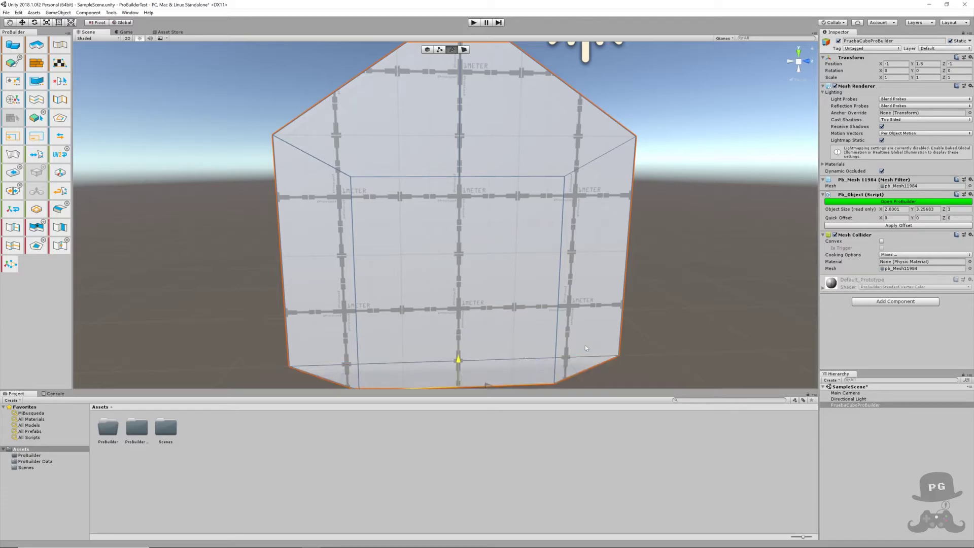
key(ctrl+z)
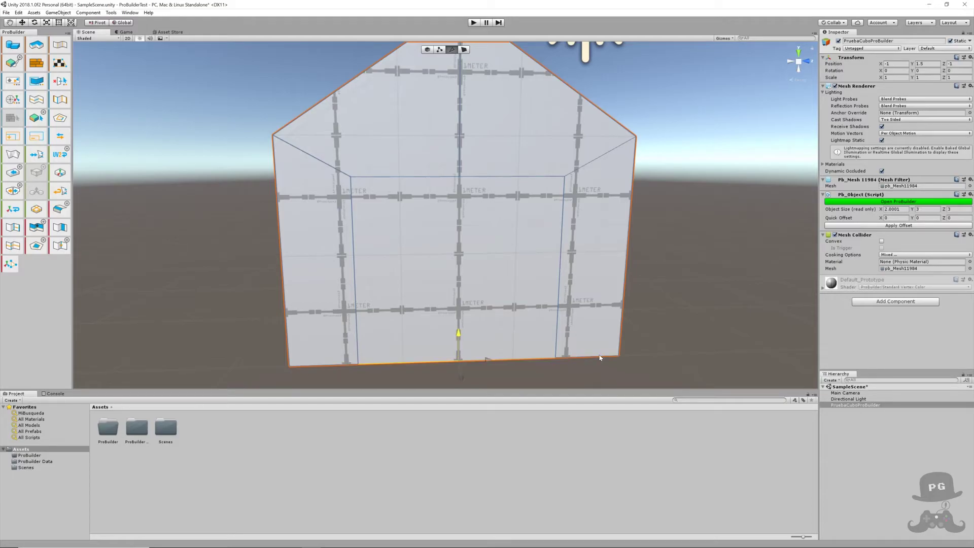
click(534, 187)
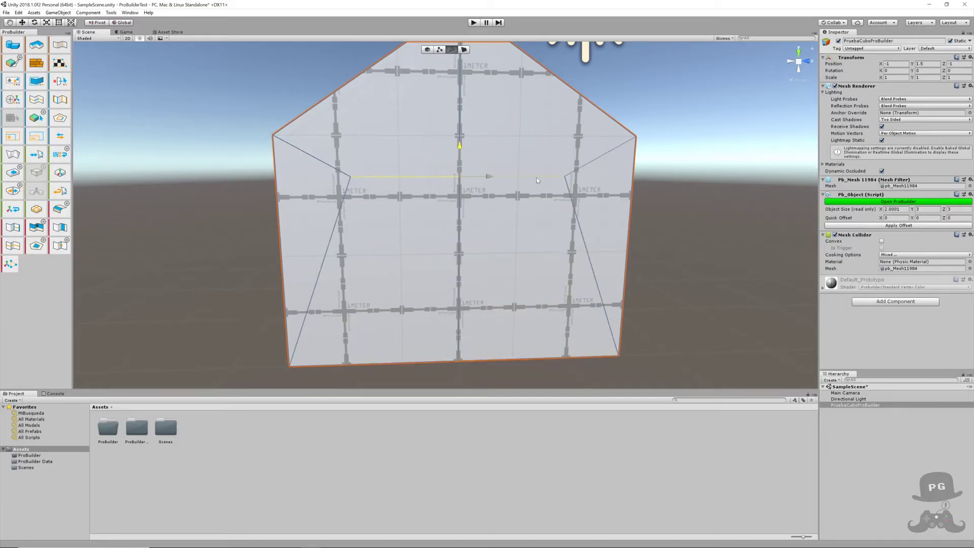
click(603, 356)
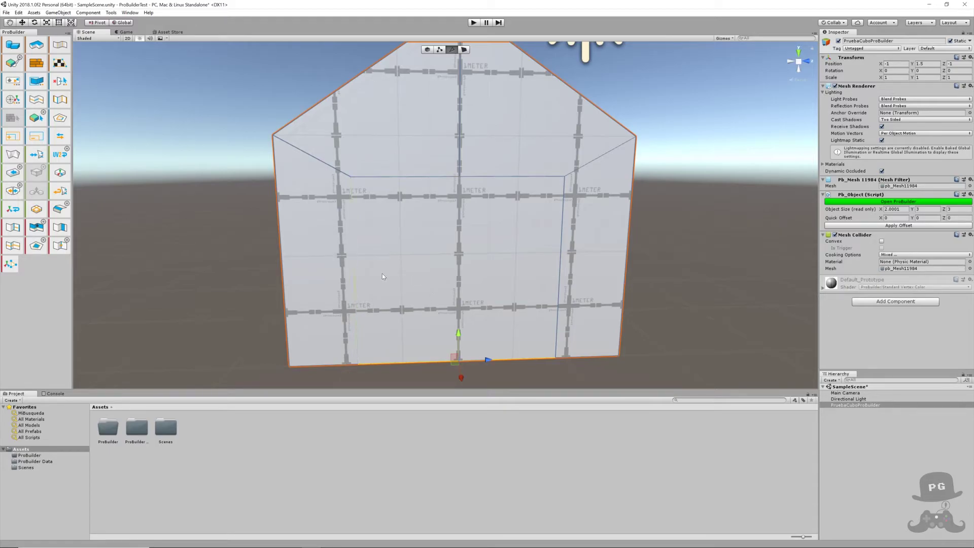
Slide the inset's left and right vertical edges inward to form a narrow door-like panel.
click(354, 254)
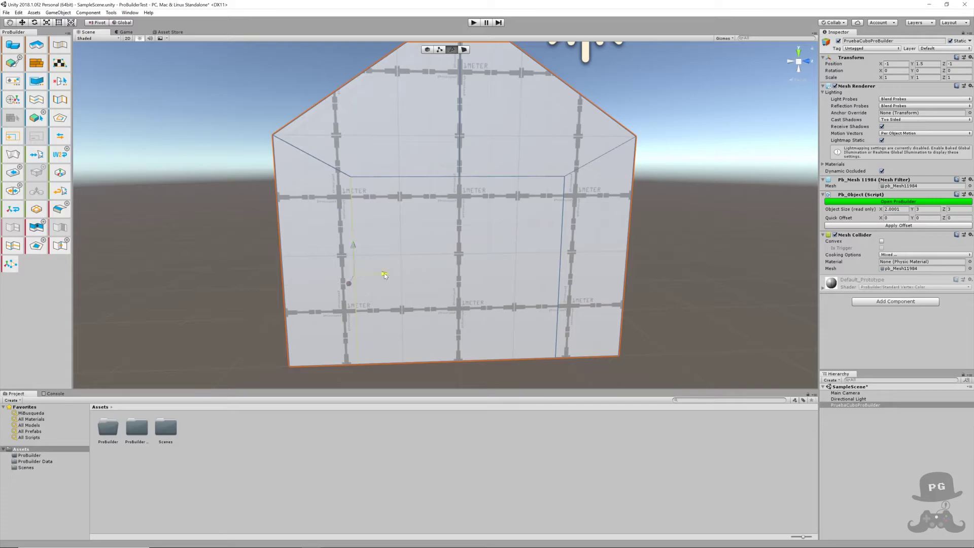
drag(403, 275, 430, 274)
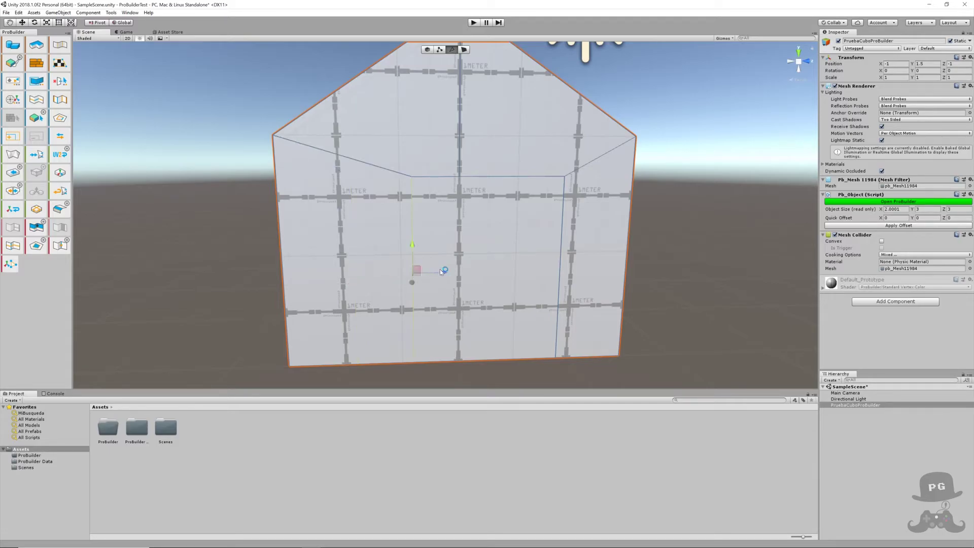
click(560, 258)
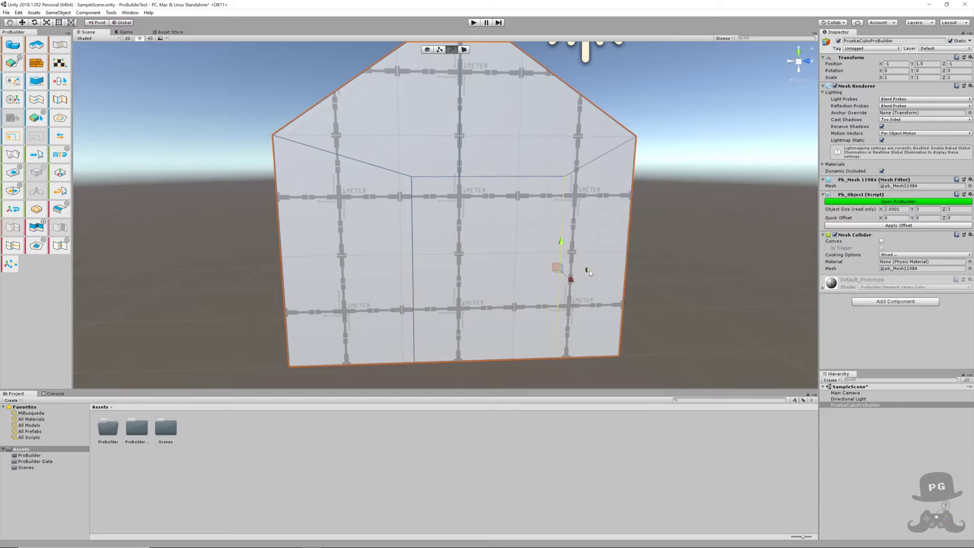
drag(588, 271, 551, 276)
click(536, 269)
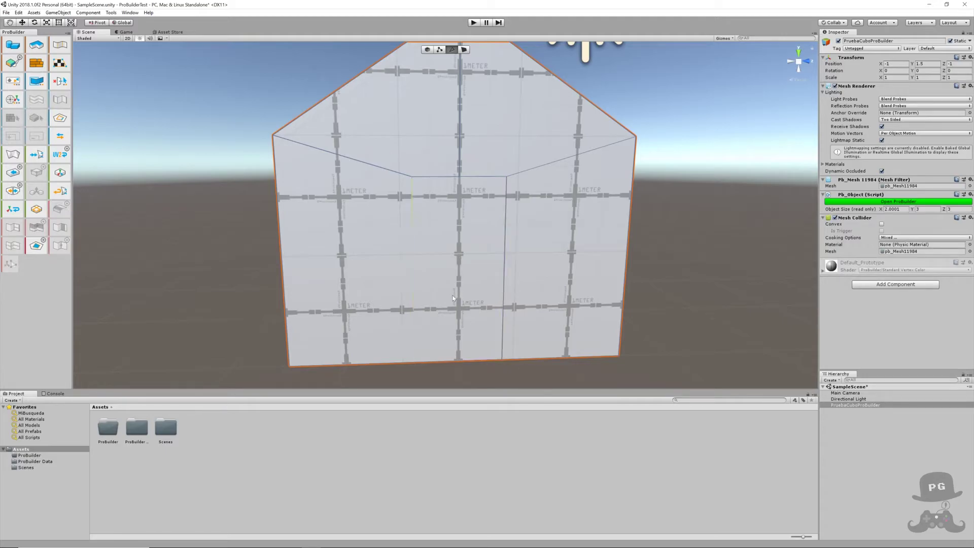
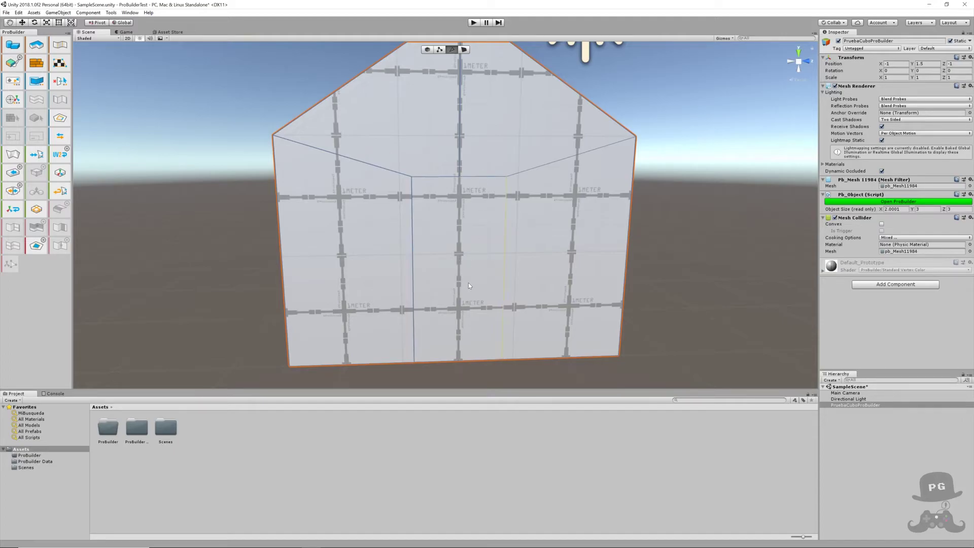
Push the front wall's centre face back into the wall to make a recessed doorway.
click(463, 49)
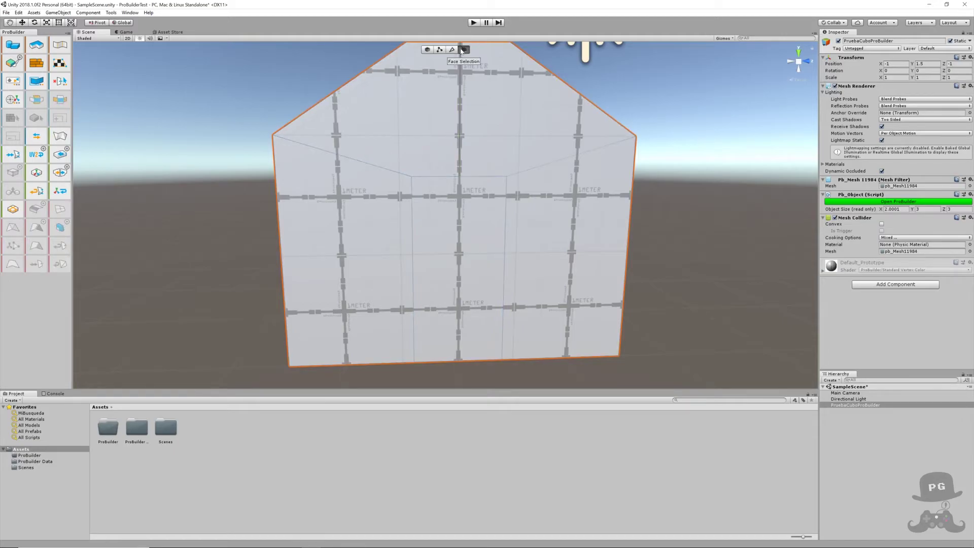
click(471, 247)
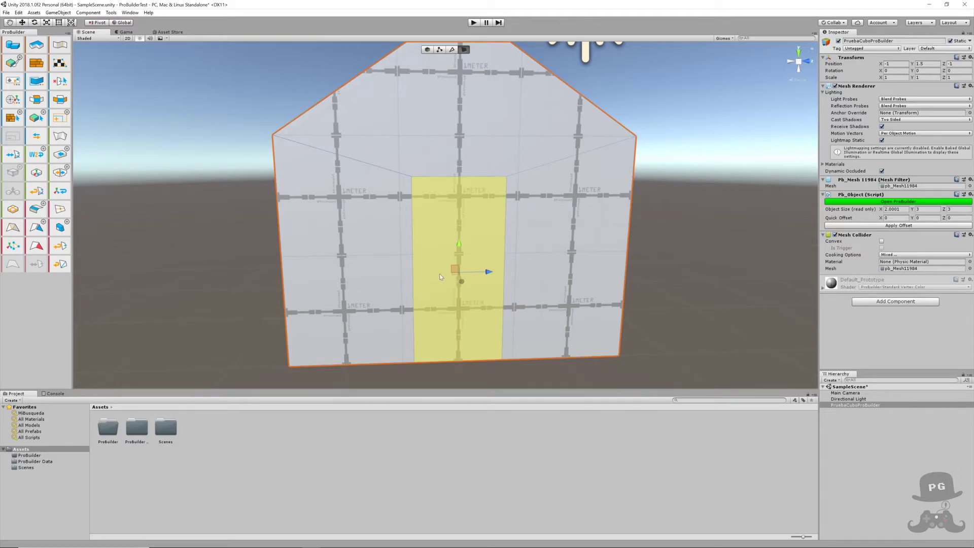
alt+drag(439, 274, 495, 279)
key(alt)
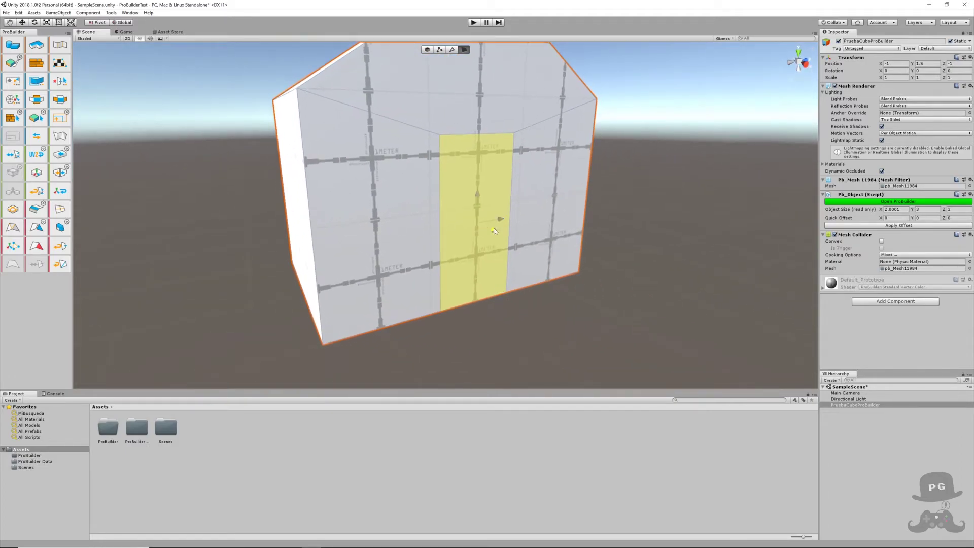
mouse_move(496, 230)
mouse_down()
mouse_move(456, 221)
mouse_move(507, 233)
mouse_up()
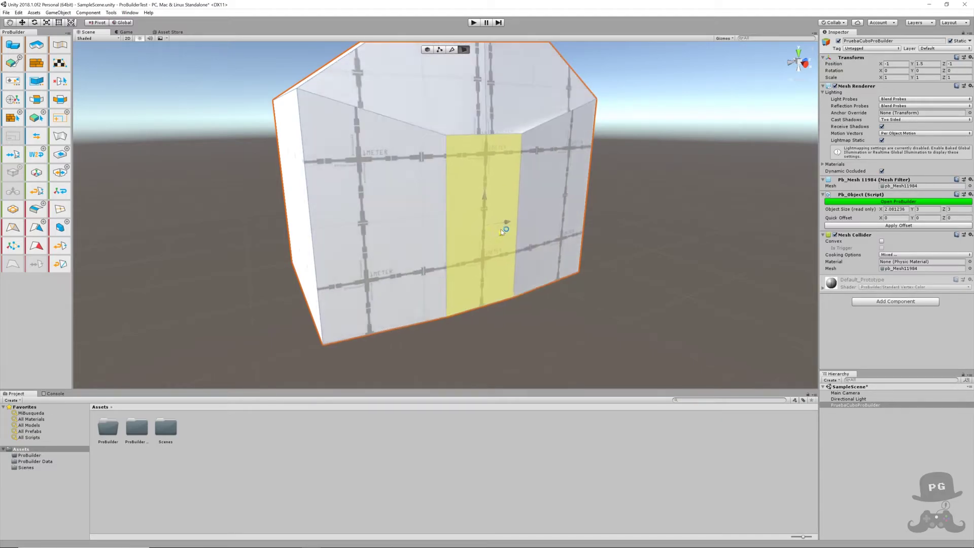
key(ctrl+z)
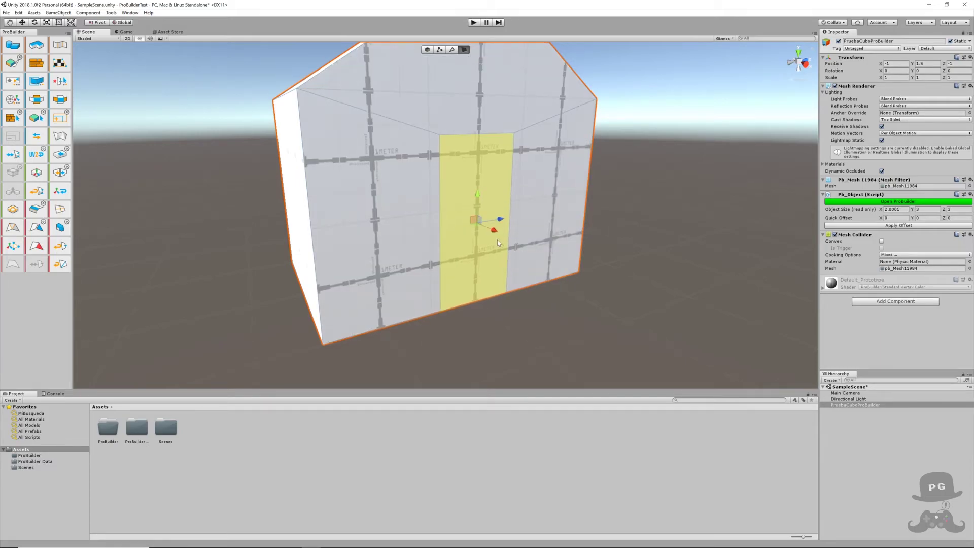
drag(494, 233, 483, 229)
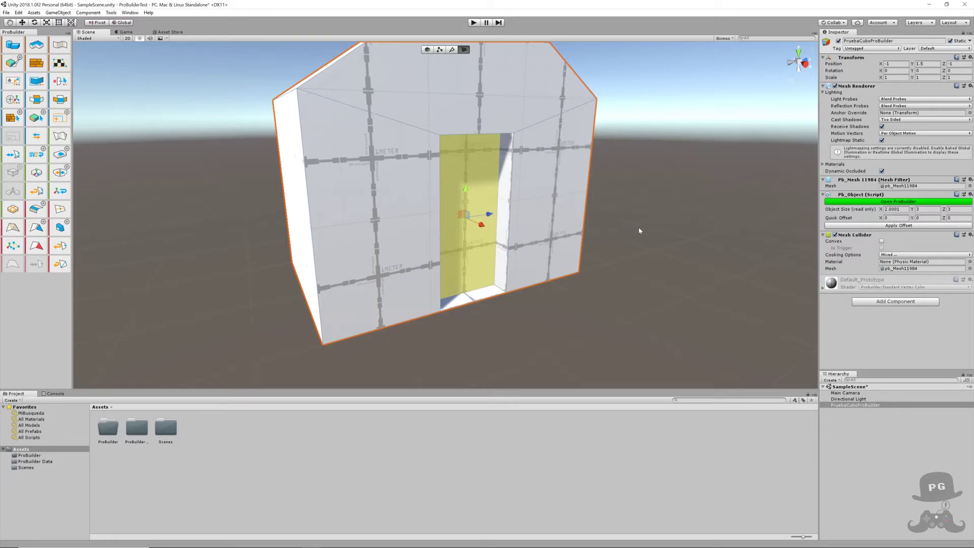
click(603, 232)
mouse_move(604, 232)
alt+mouse_down()
mouse_move(492, 198)
mouse_move(457, 217)
mouse_move(529, 217)
alt+mouse_up()
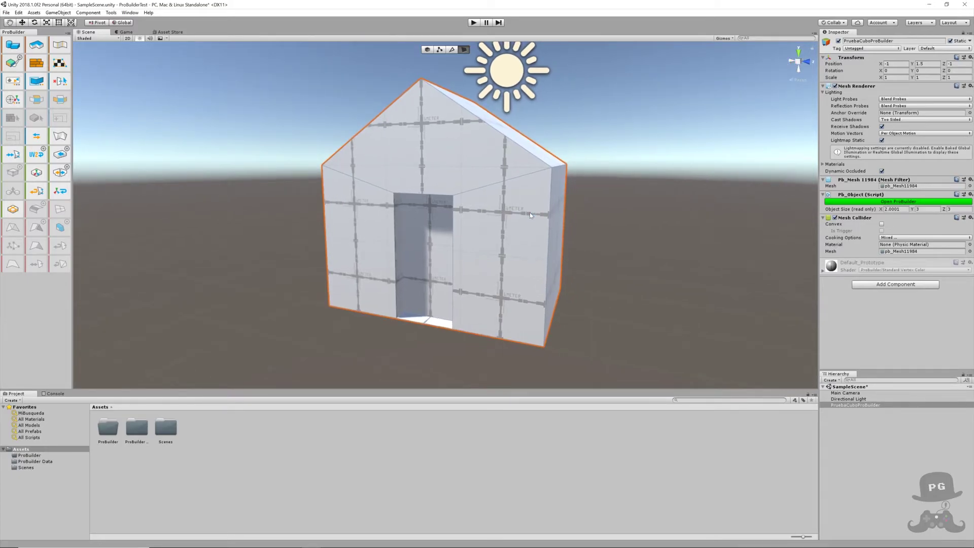
In Vertex Colors options, change the Editor from Painter to Palette, then close the window.
mouse_move(532, 231)
alt+mouse_down()
mouse_move(592, 238)
mouse_move(565, 233)
alt+mouse_up()
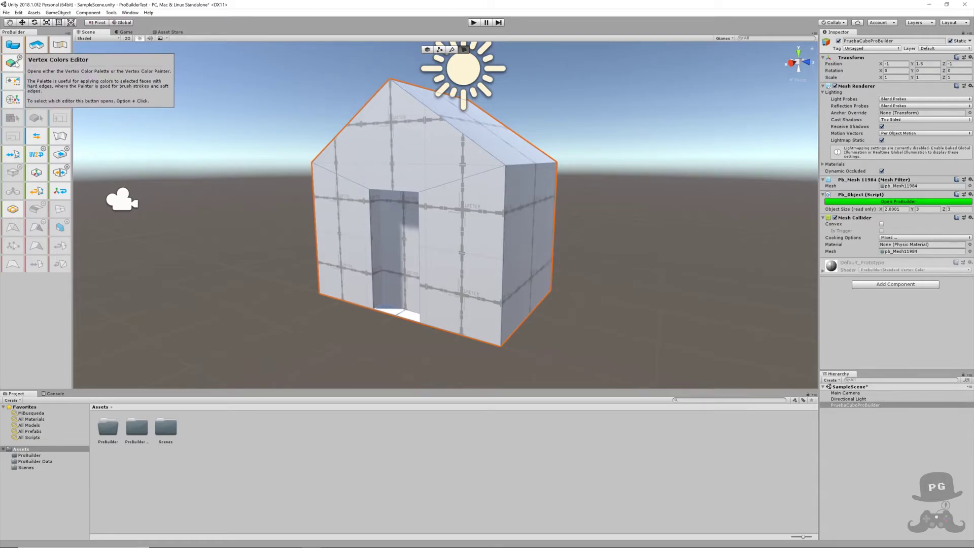
click(16, 63)
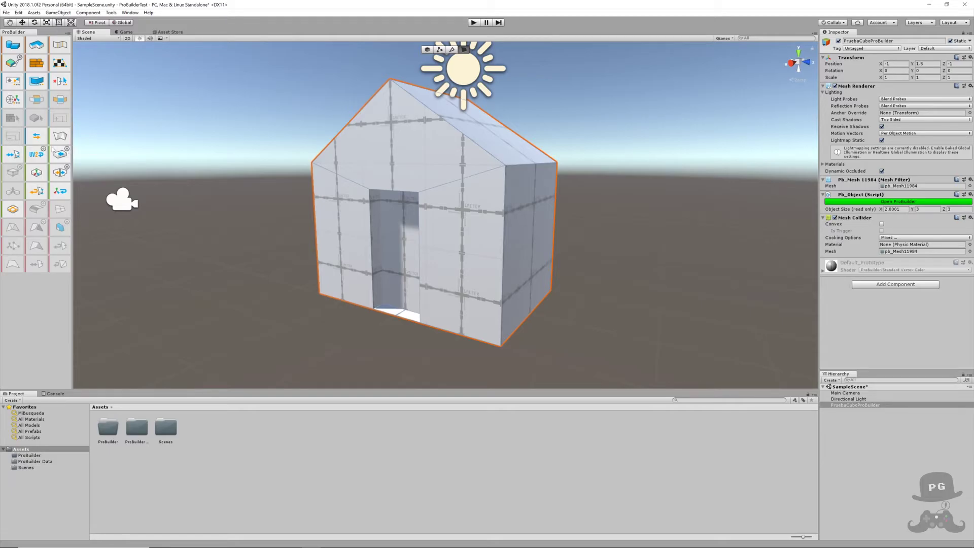
alt+click(13, 63)
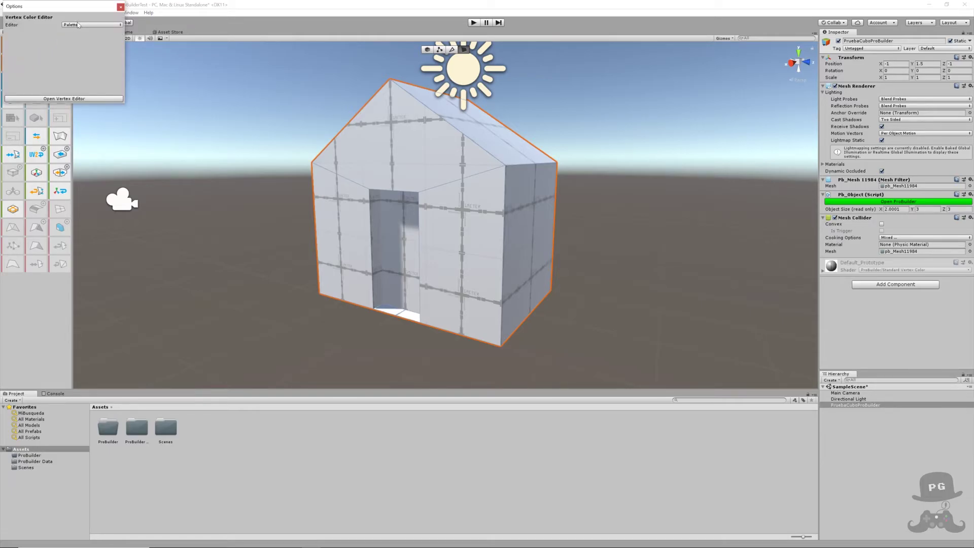
mouse_move(60, 9)
mouse_down()
mouse_move(128, 38)
mouse_move(141, 62)
mouse_up()
click(159, 77)
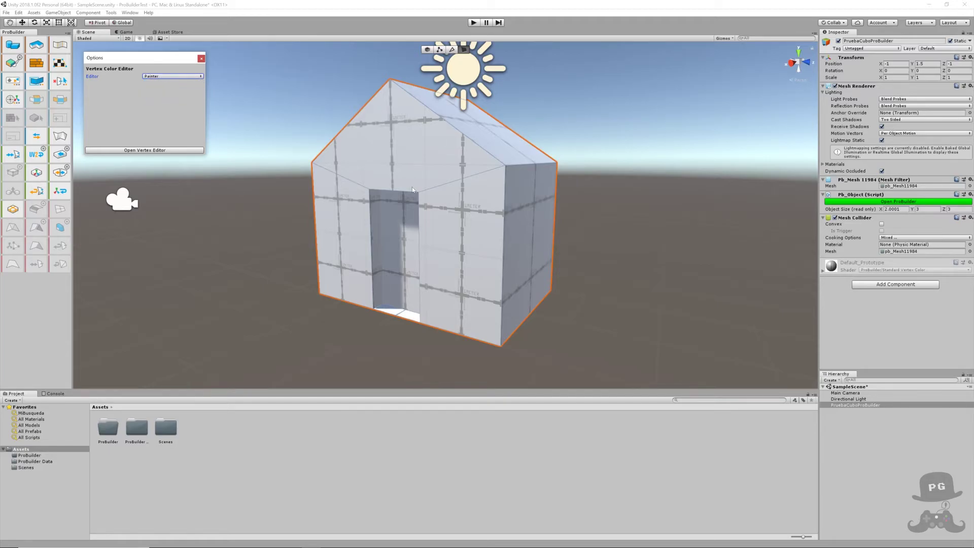
click(138, 63)
click(148, 76)
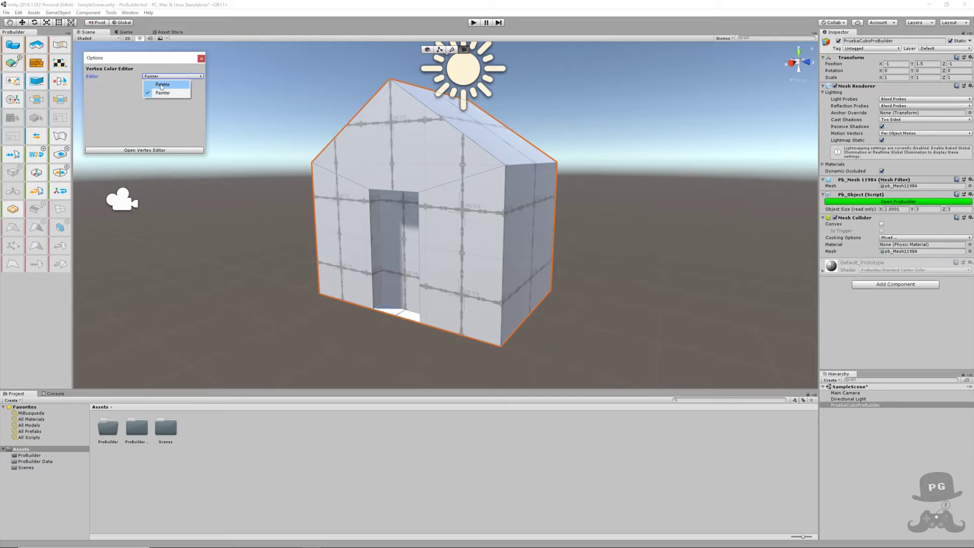
click(161, 85)
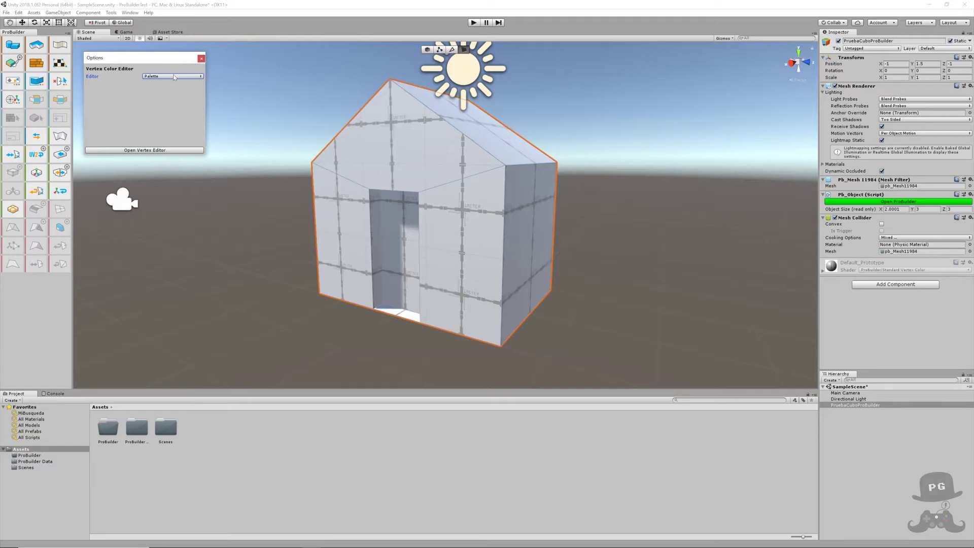
click(201, 59)
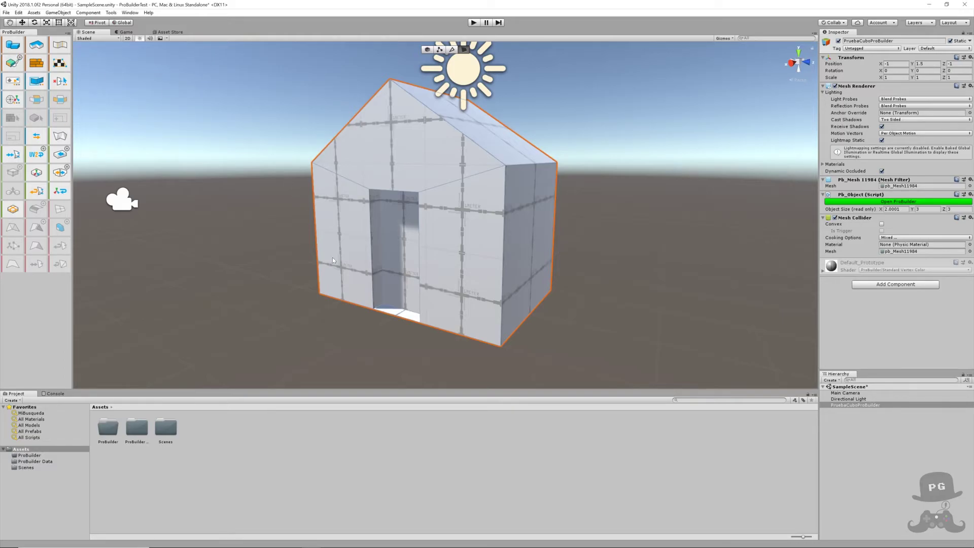
Select the doorway's back, floor, left side and top faces.
click(401, 242)
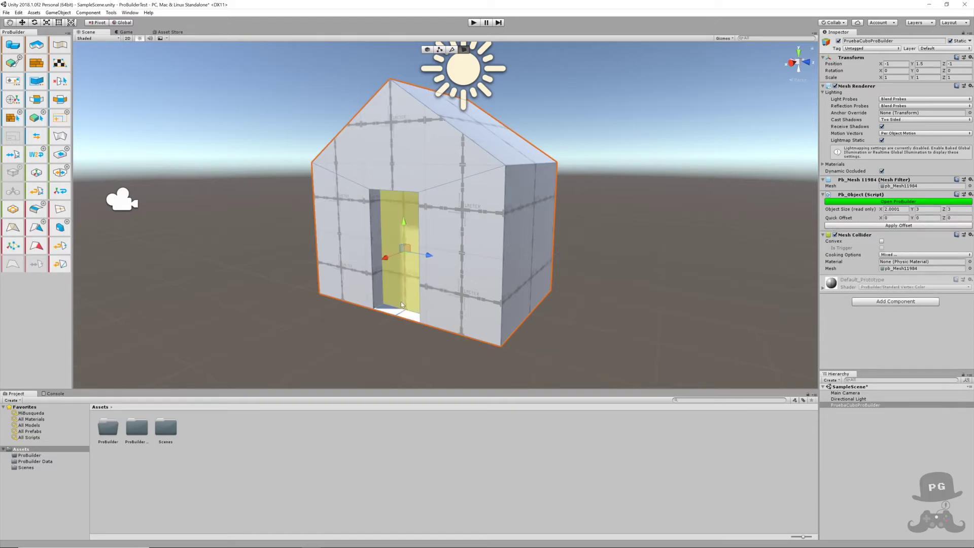
shift+click(410, 317)
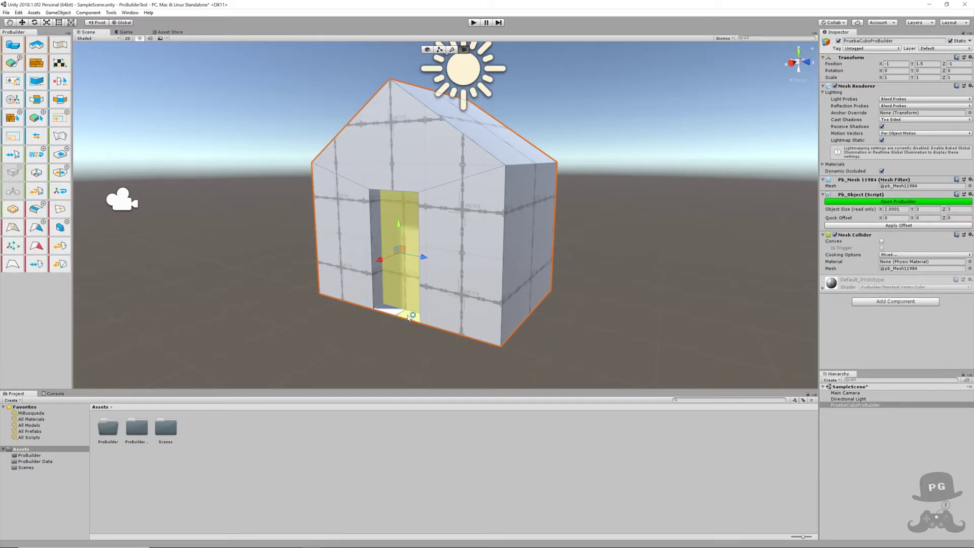
shift+click(376, 247)
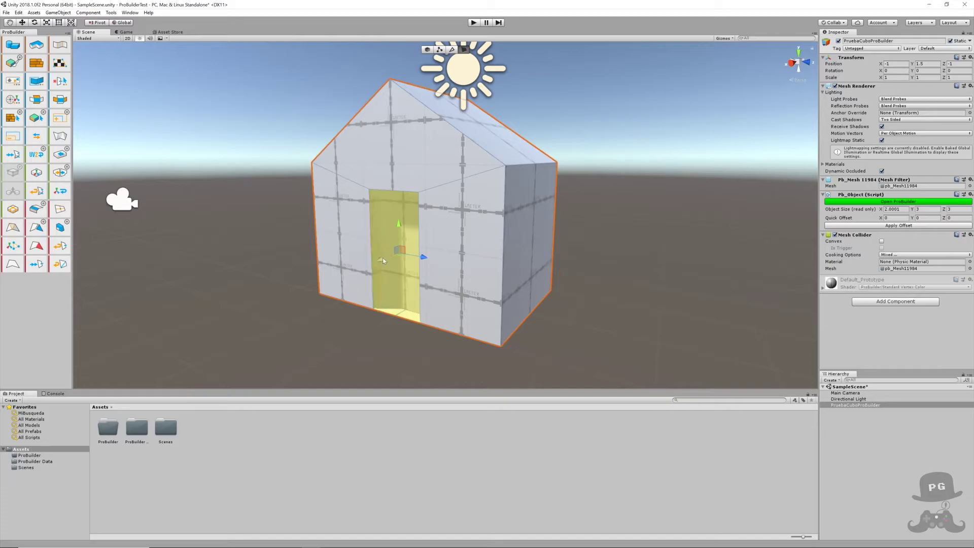
mouse_move(376, 247)
alt+mouse_down()
mouse_move(408, 241)
mouse_move(391, 212)
mouse_move(440, 234)
mouse_move(499, 236)
alt+mouse_up()
shift+click(370, 202)
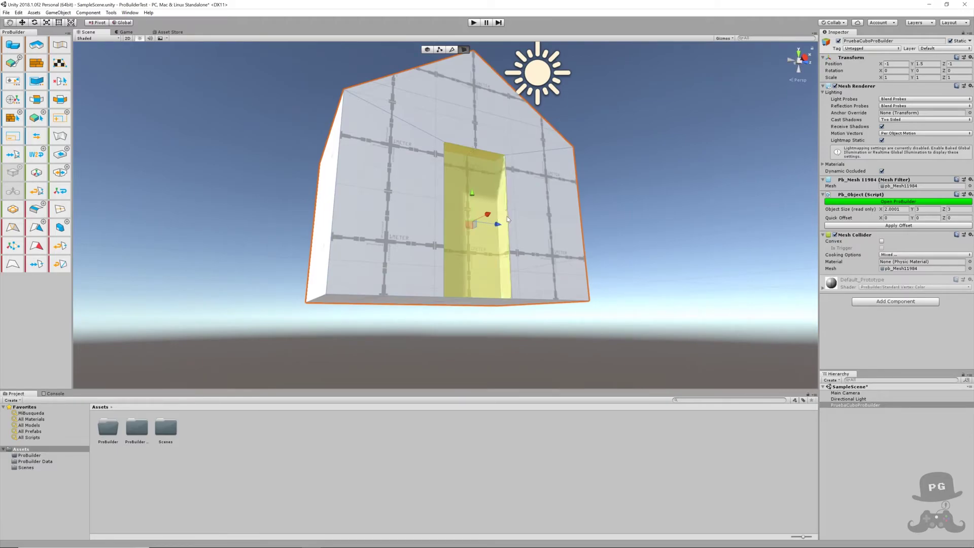
alt+drag(626, 174, 570, 183)
Apply University Of Tennessee Orange to the selected doorway faces from the Vertex Colors palette.
scroll(568, 186, down, 2)
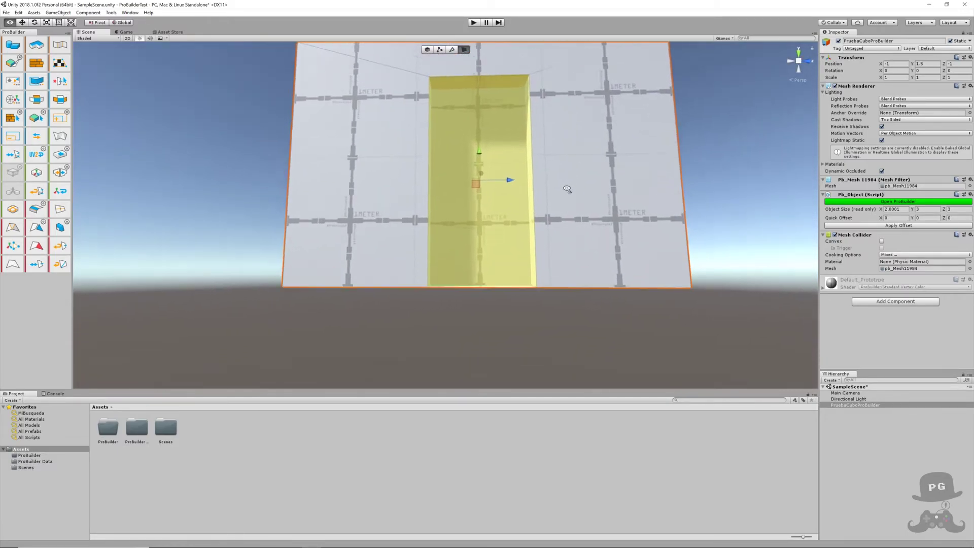
scroll(566, 193, down, 3)
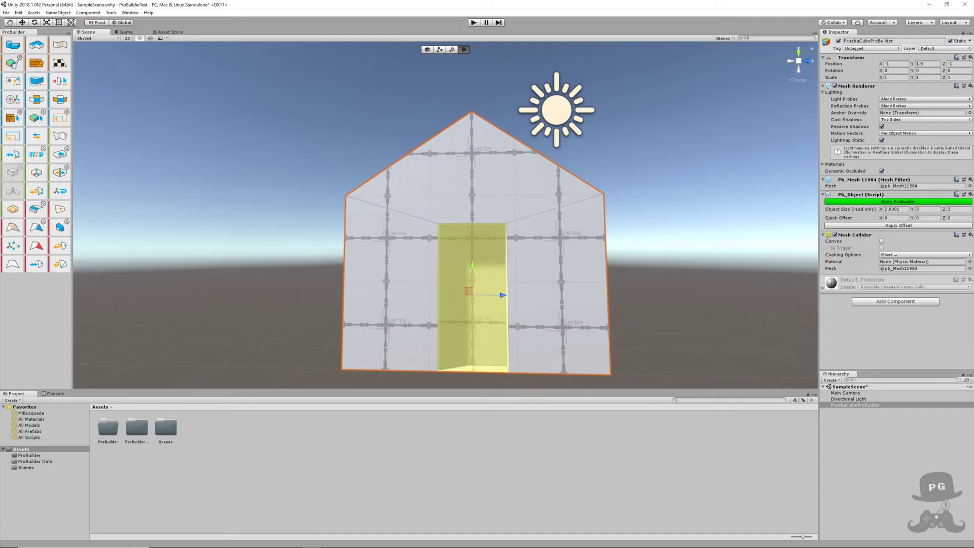
click(14, 66)
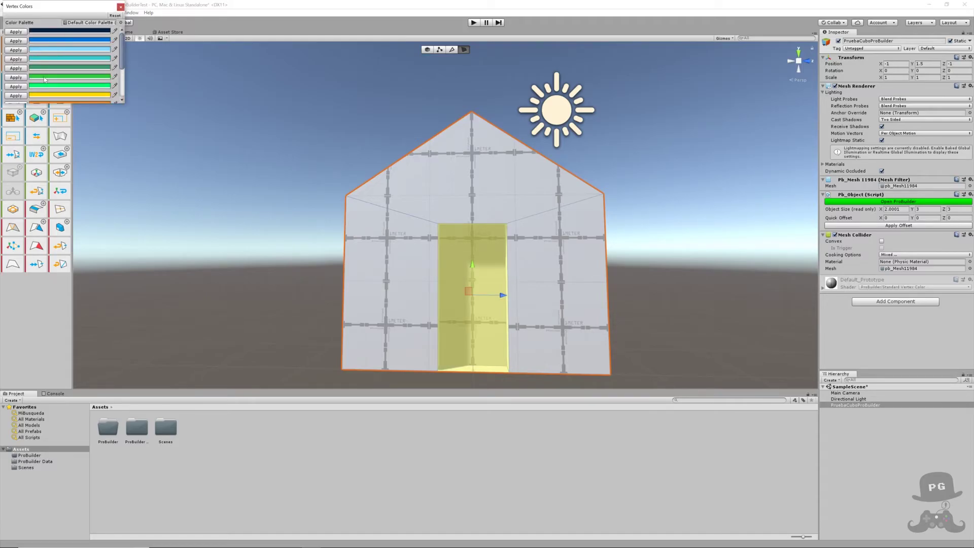
scroll(45, 80, down, 2)
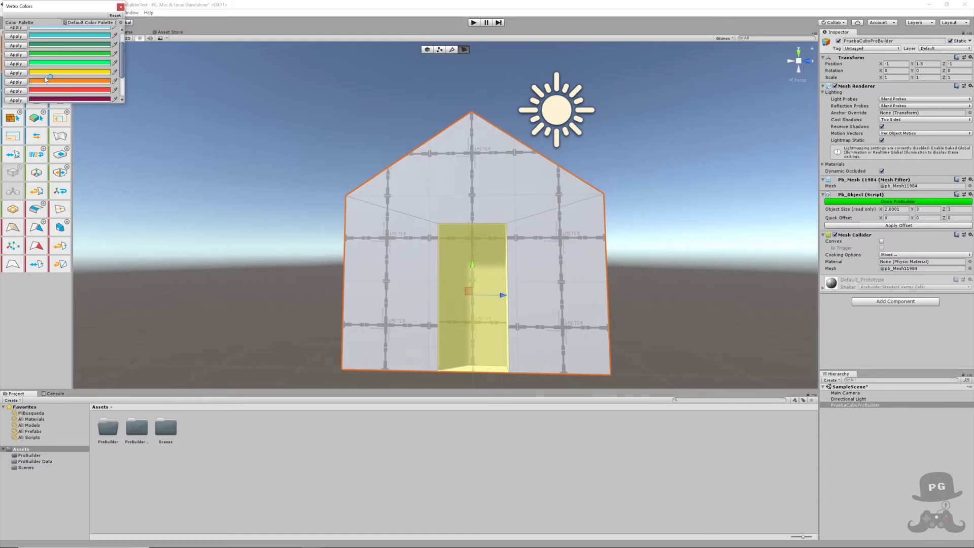
click(17, 82)
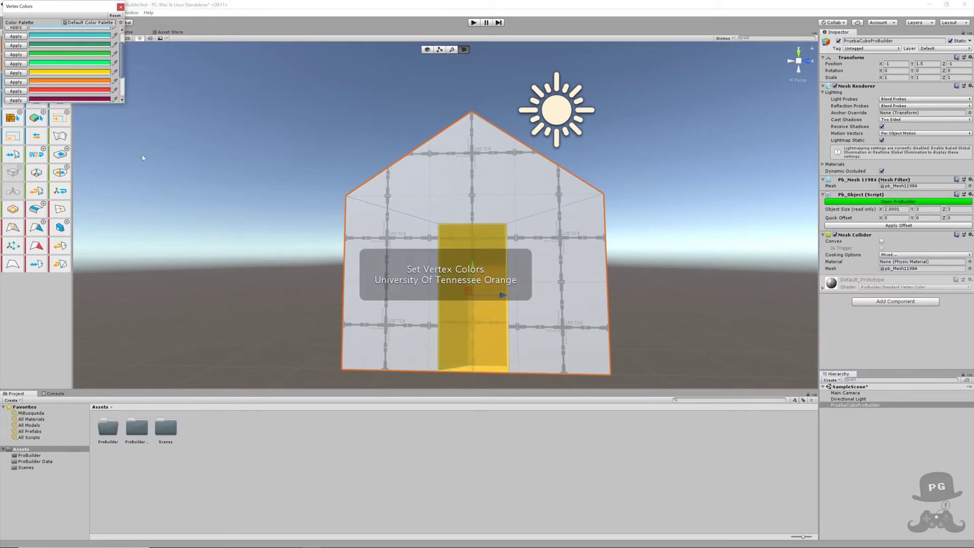
Clear the doorway selection and select the house's roof faces.
click(640, 262)
mouse_move(641, 262)
right_down()
mouse_move(547, 290)
mouse_move(637, 282)
mouse_move(691, 322)
mouse_move(634, 275)
mouse_move(686, 191)
mouse_move(642, 217)
right_up()
click(614, 254)
click(612, 255)
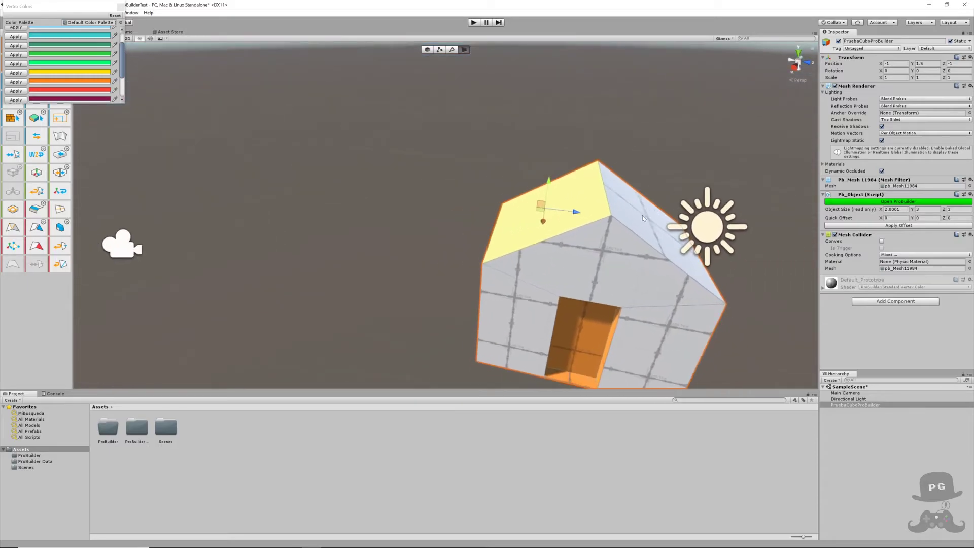
Colour the selected roof faces coral red.
click(16, 90)
click(405, 312)
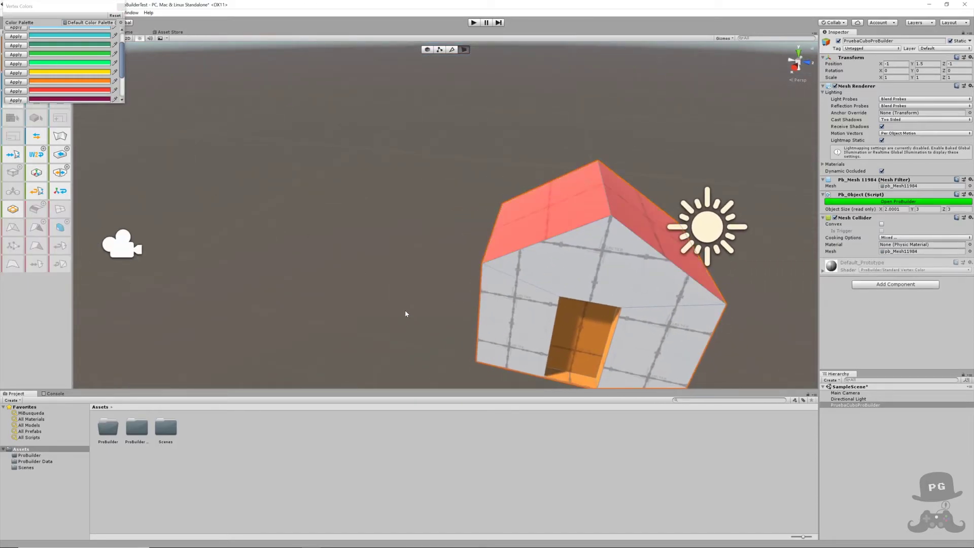
right_drag(464, 299, 516, 277)
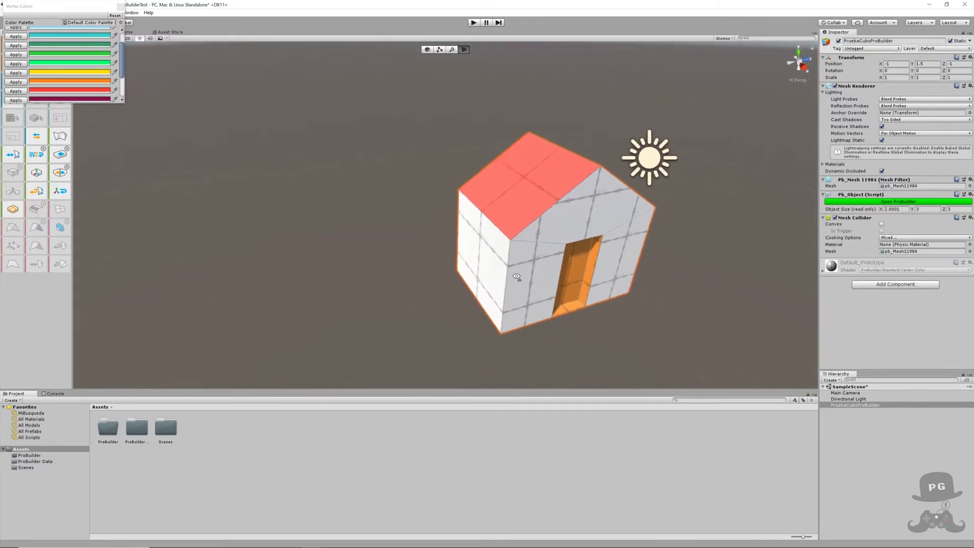
Merge the four front-wall faces into one and colour that wall blue.
click(528, 279)
shift+click(582, 223)
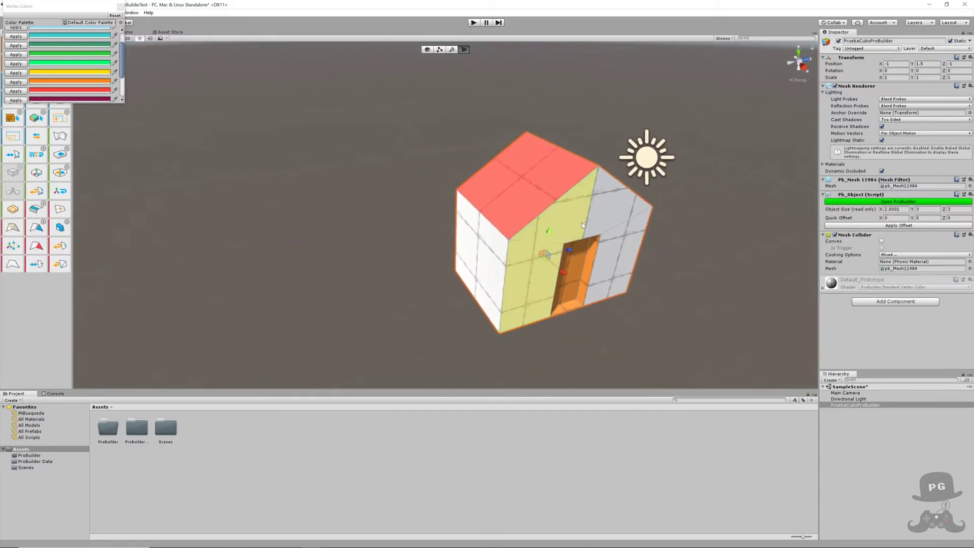
shift+click(629, 252)
shift+click(611, 212)
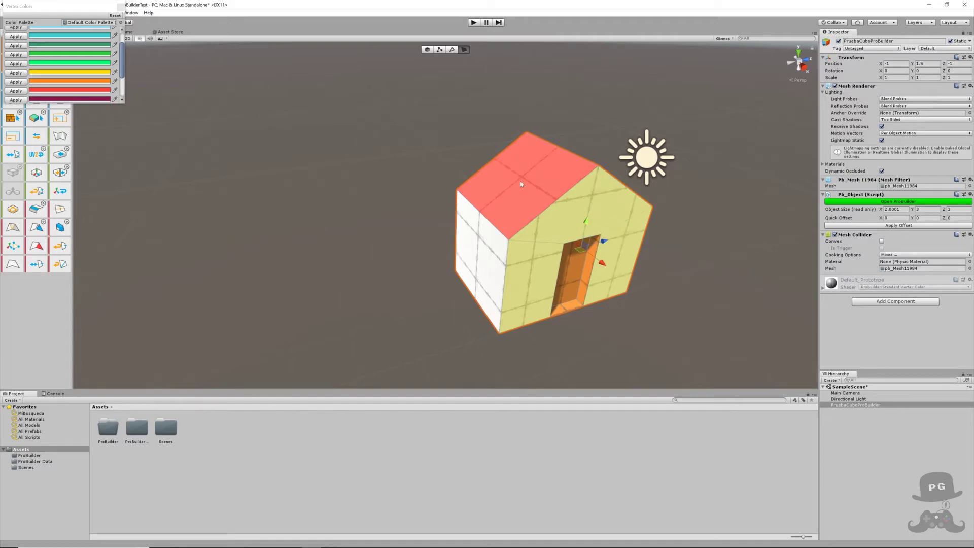
click(16, 263)
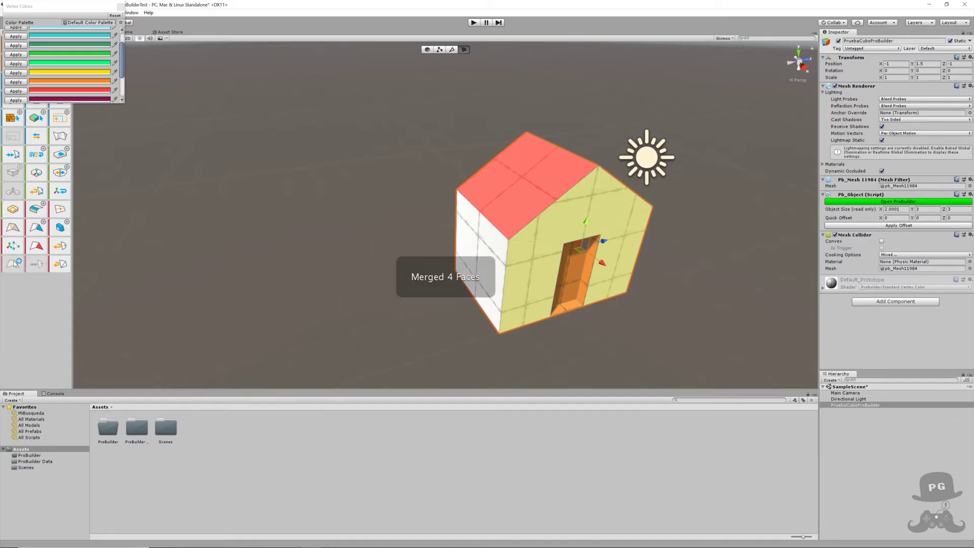
scroll(56, 55, up, 2)
click(19, 41)
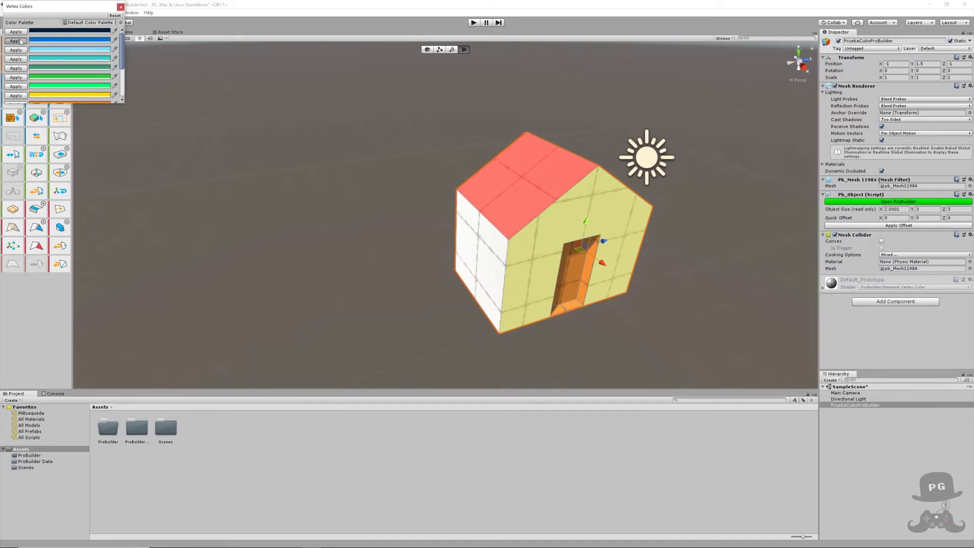
Select the house's grey side faces and colour them pale cyan.
click(484, 248)
click(484, 252)
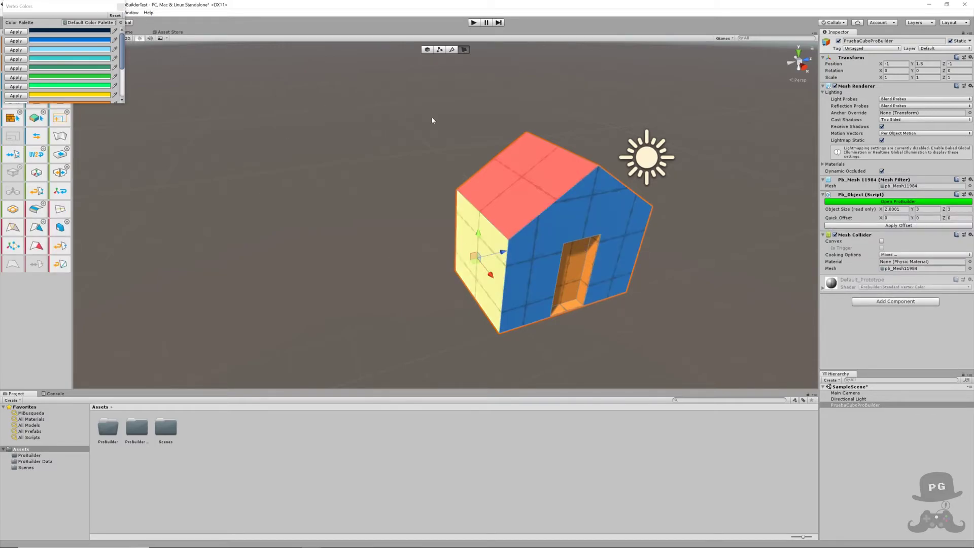
mouse_move(432, 120)
alt+mouse_down()
mouse_move(238, 131)
mouse_move(291, 250)
alt+mouse_up()
click(456, 297)
alt+drag(576, 246, 396, 213)
shift+click(396, 213)
shift+click(424, 193)
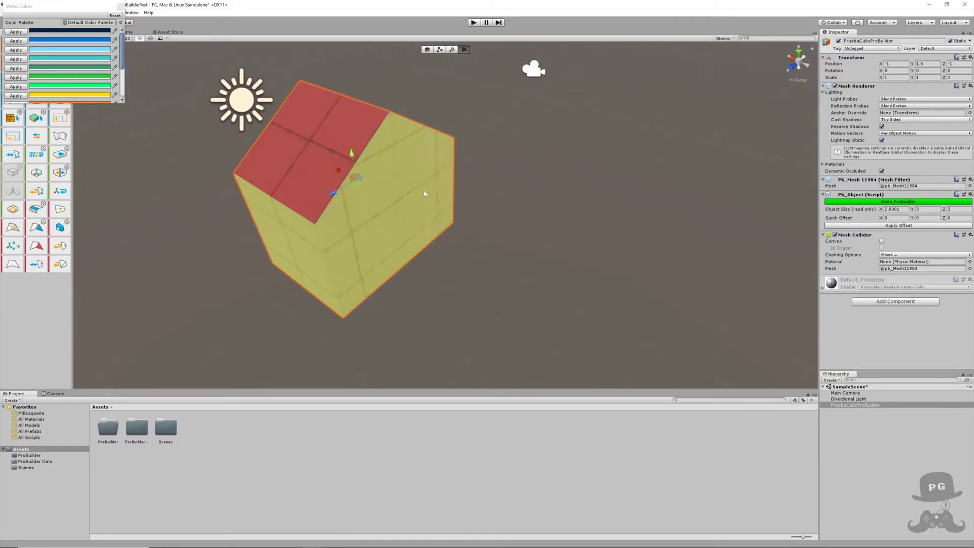
click(16, 59)
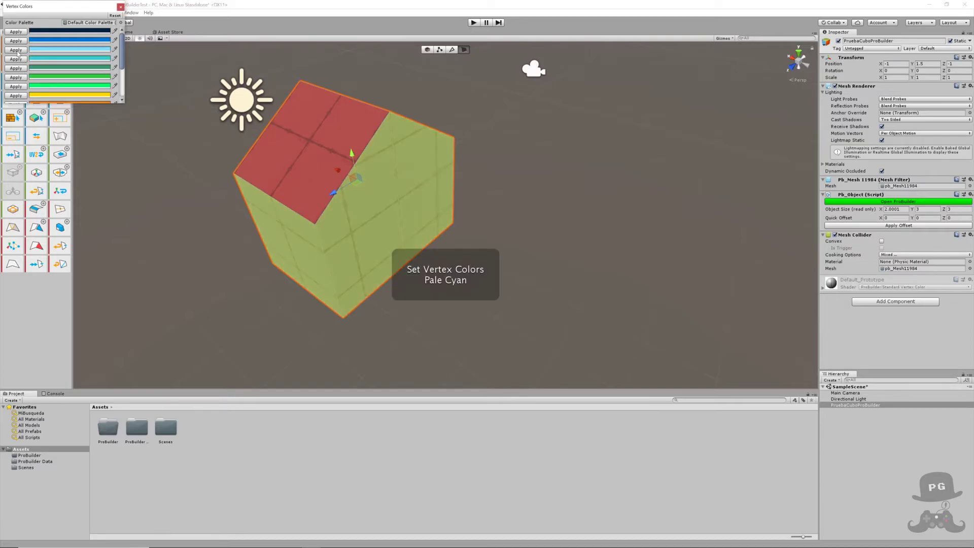
click(141, 228)
mouse_move(141, 228)
alt+mouse_down()
mouse_move(224, 255)
mouse_move(455, 280)
mouse_move(547, 245)
mouse_move(539, 258)
mouse_move(415, 254)
mouse_move(486, 243)
mouse_move(453, 149)
alt+mouse_up()
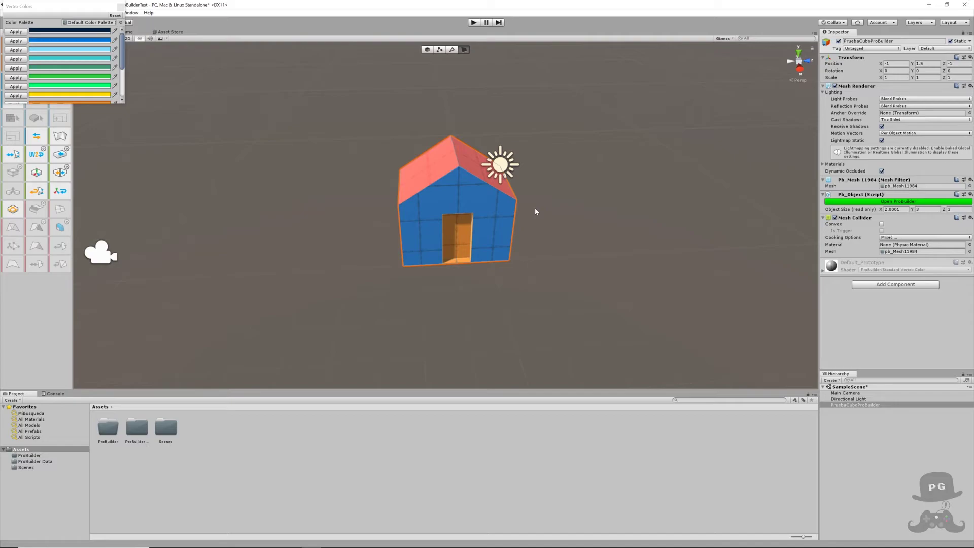
Close the Vertex Colors palette and create a new Poly Shape object.
click(121, 6)
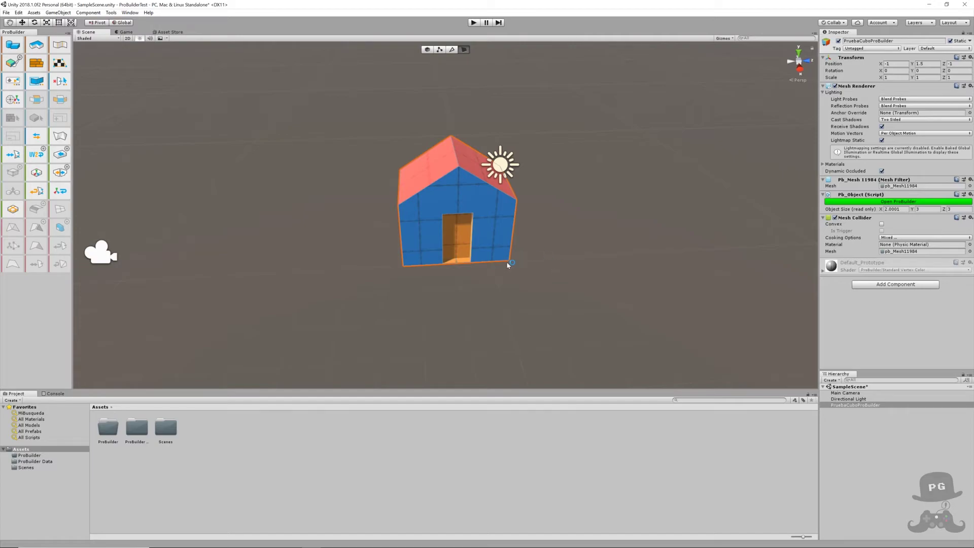
mouse_move(532, 250)
alt+mouse_down()
mouse_move(472, 245)
mouse_move(570, 252)
mouse_move(554, 247)
alt+mouse_up()
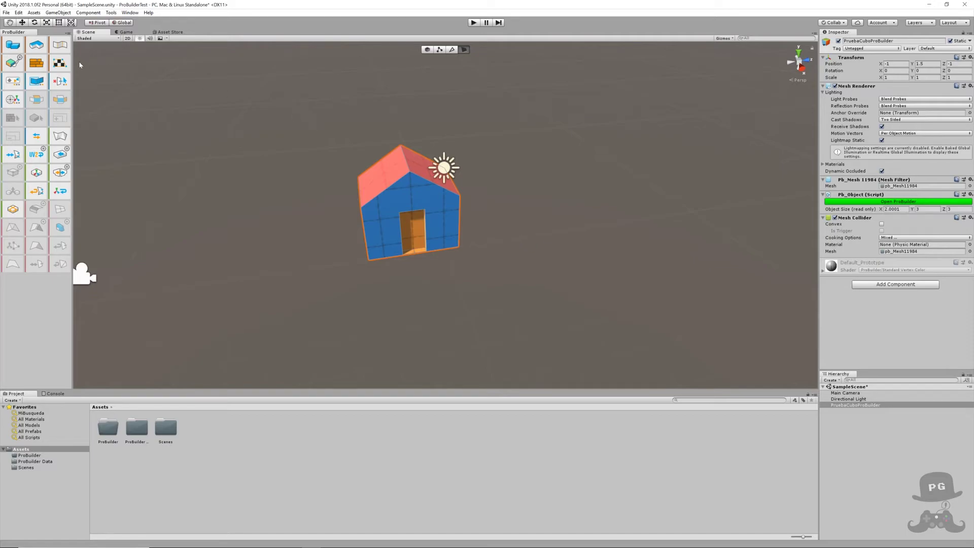
click(37, 46)
click(36, 46)
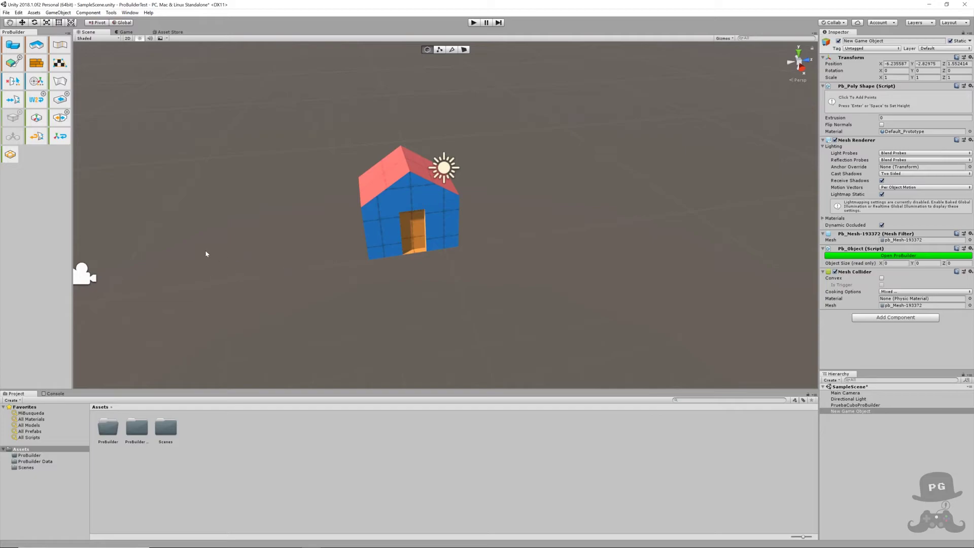
Outline an irregular six-corner ground shape around the house and give it about 0.79 height.
click(189, 261)
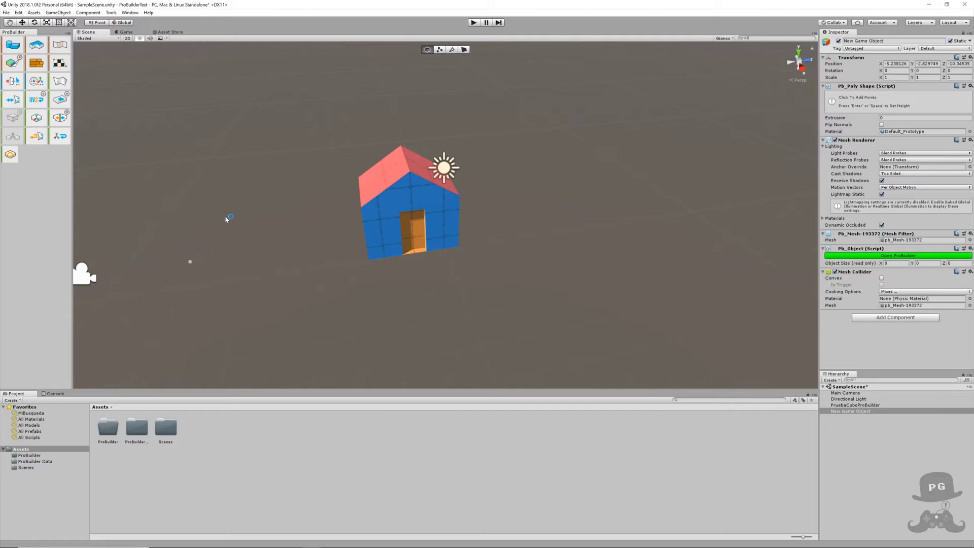
click(293, 154)
click(482, 136)
click(635, 350)
scroll(507, 320, down, 4)
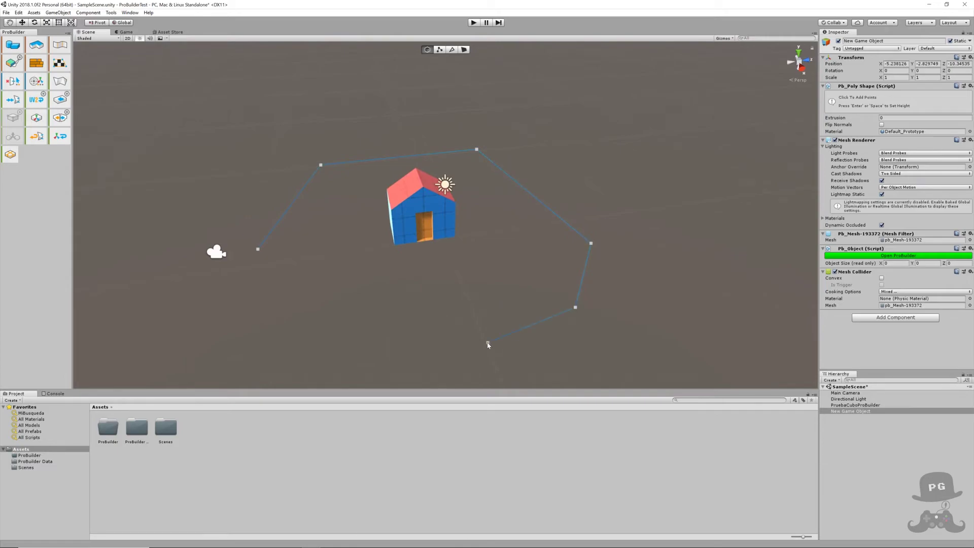
click(382, 349)
click(258, 249)
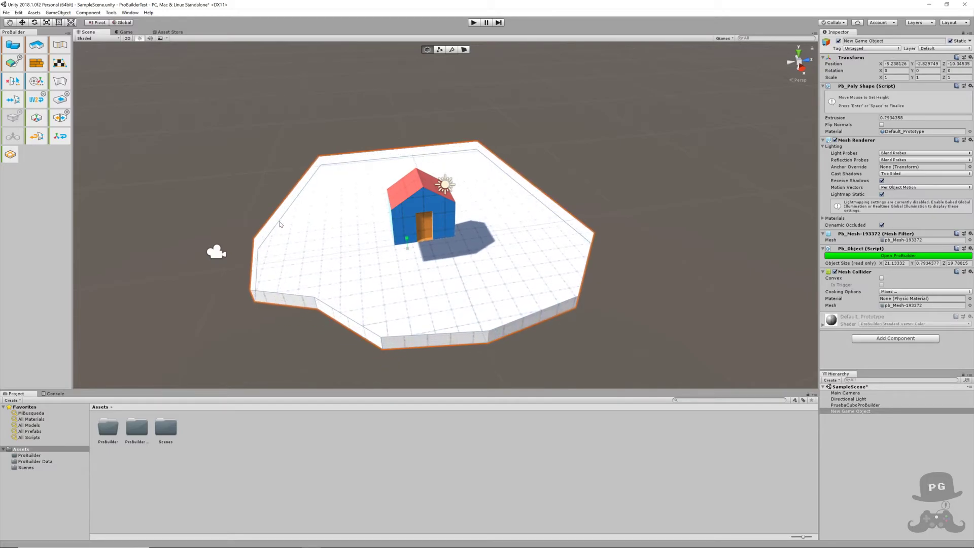
click(281, 223)
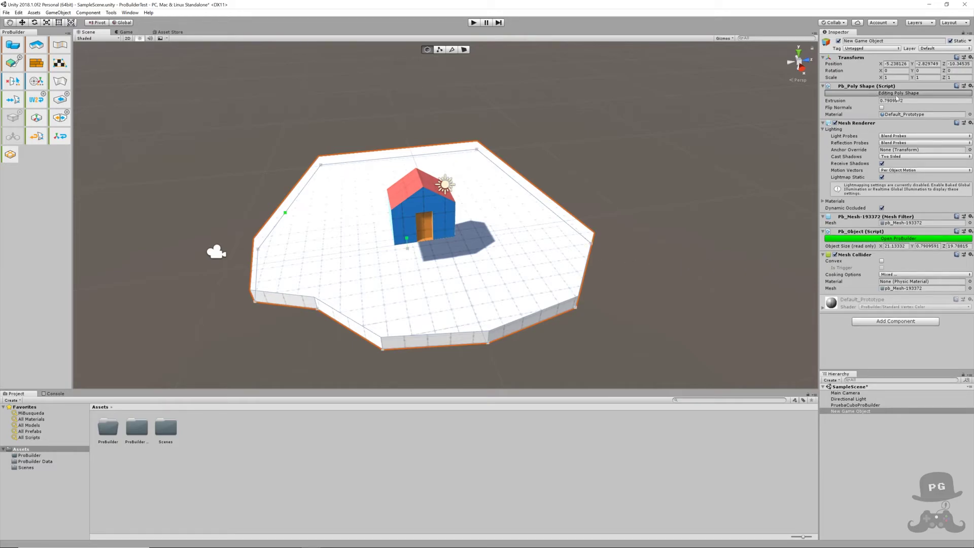
click(887, 95)
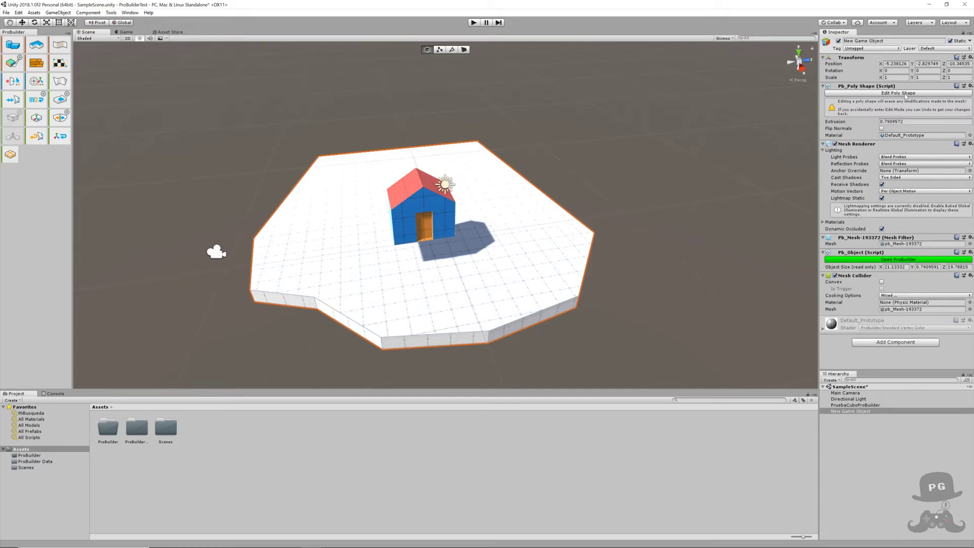
Move the house up onto the new platform, then select the ground platform.
mouse_move(658, 289)
alt+mouse_down()
mouse_move(609, 298)
mouse_move(588, 275)
mouse_move(526, 318)
mouse_move(611, 296)
alt+mouse_up()
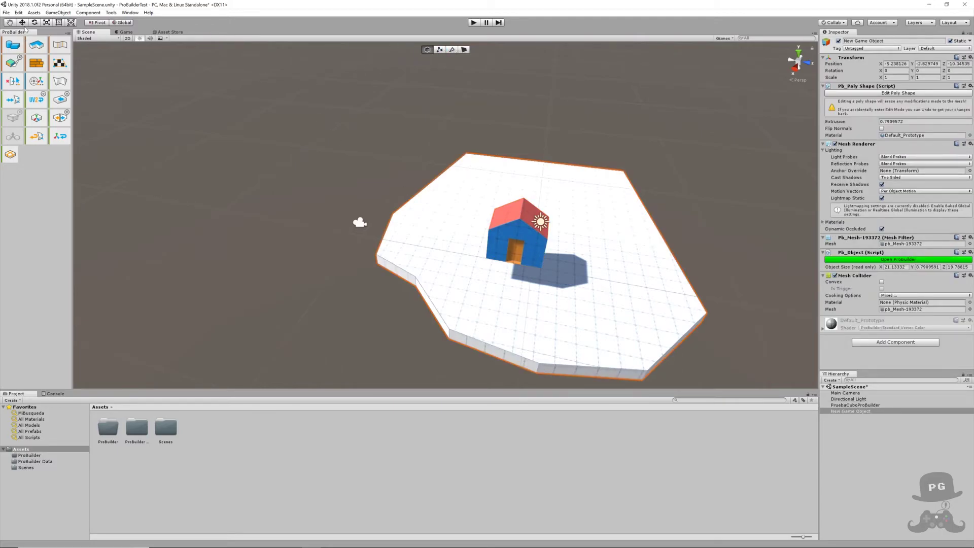
click(22, 23)
click(521, 234)
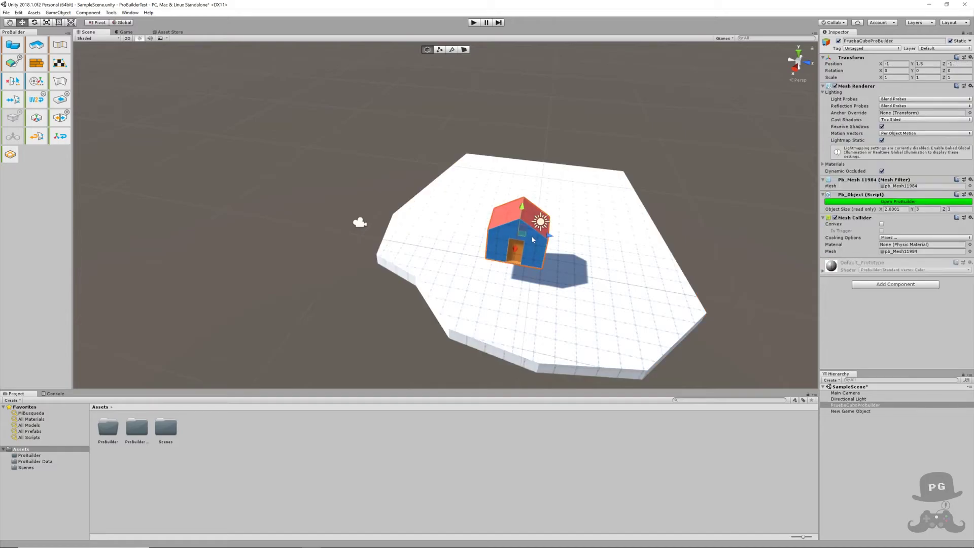
drag(522, 233, 536, 201)
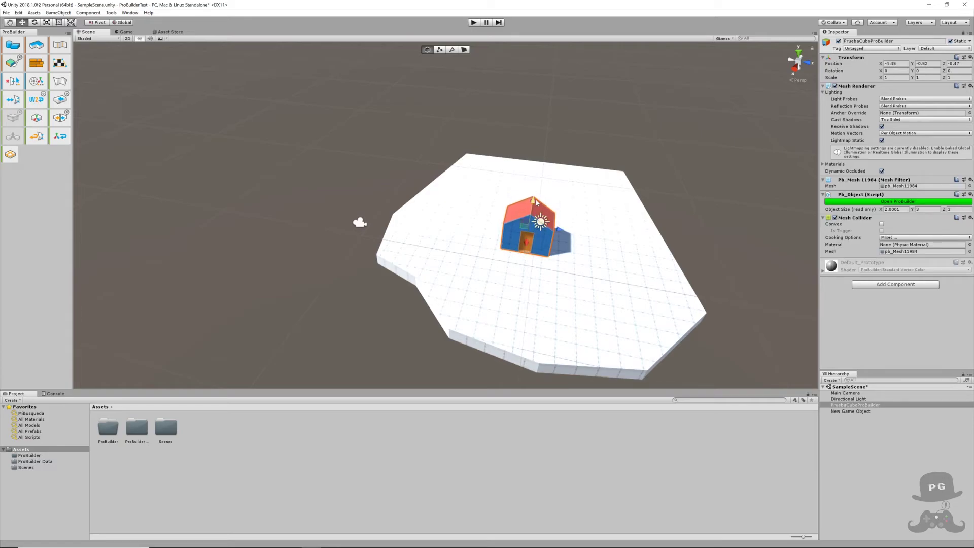
drag(526, 243, 536, 226)
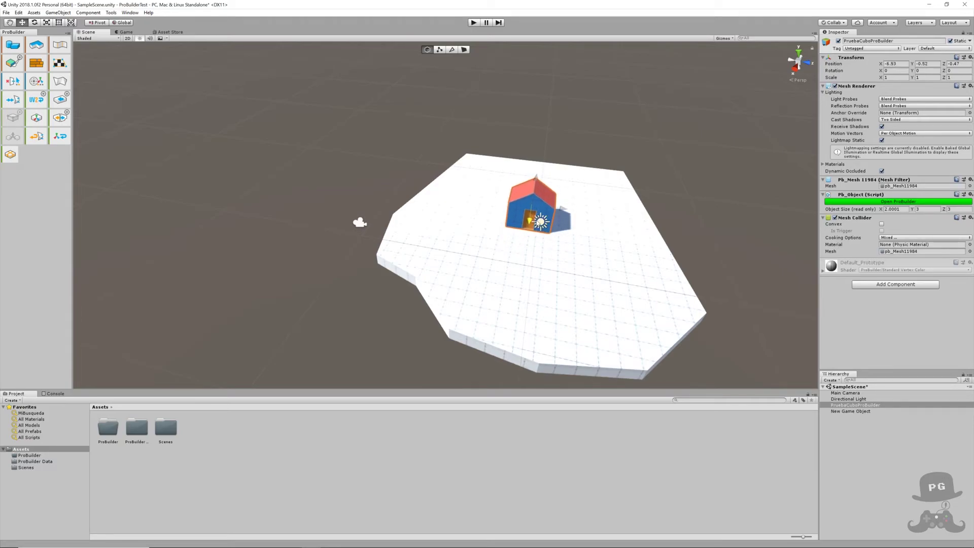
click(563, 297)
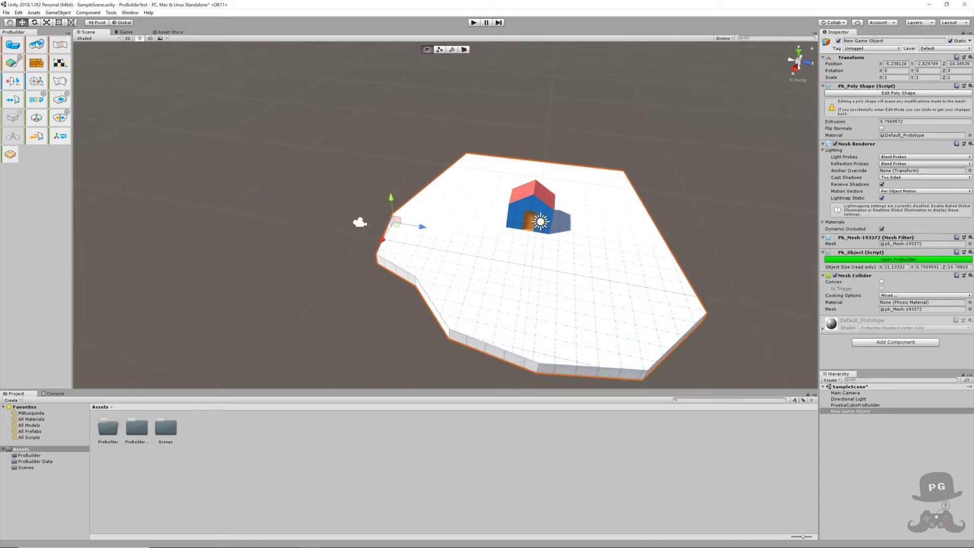
Apply the bright green vertex colour to the ground platform.
click(13, 62)
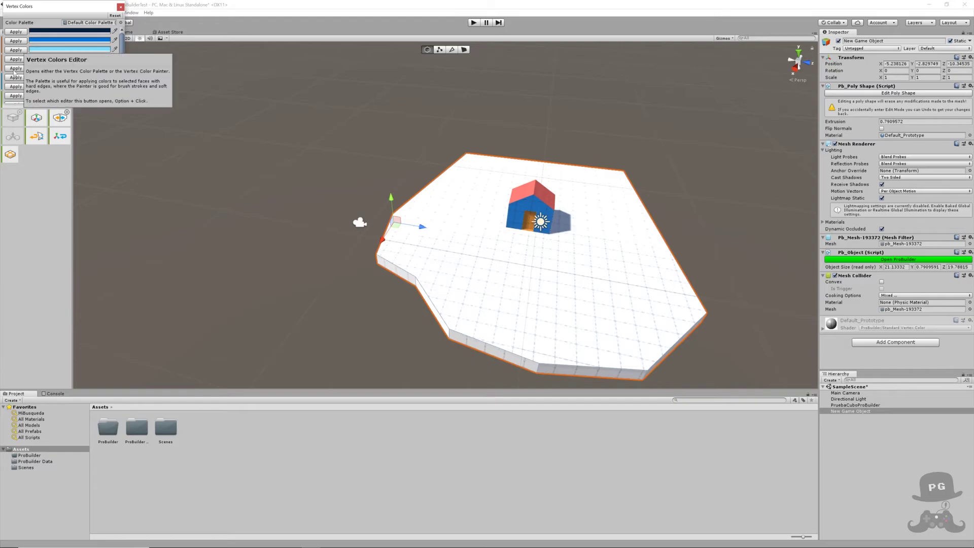
click(16, 77)
click(18, 77)
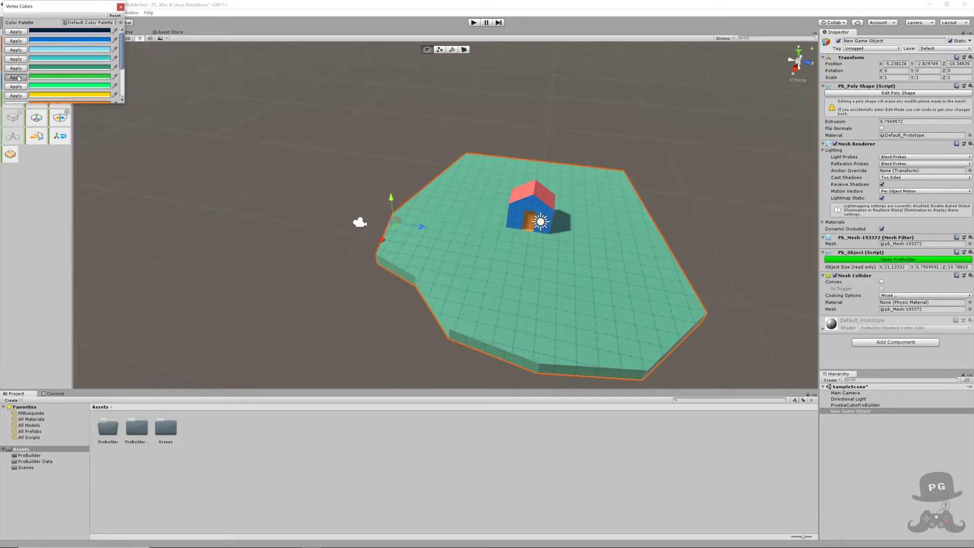
click(256, 162)
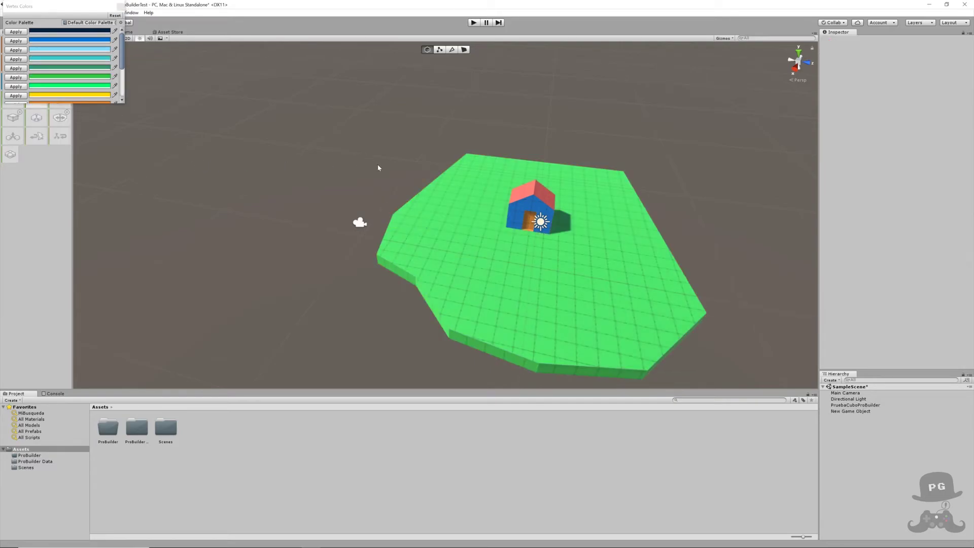
alt+drag(719, 224, 735, 204)
scroll(735, 204, up, 3)
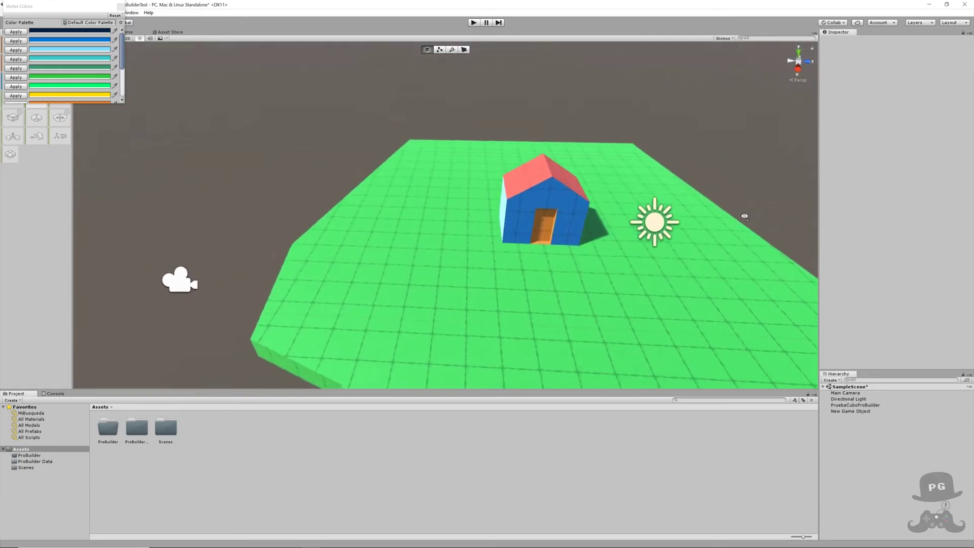
scroll(829, 216, up, 3)
mouse_move(812, 218)
alt+mouse_down()
mouse_move(36, 218)
mouse_move(725, 163)
mouse_move(766, 180)
mouse_move(695, 225)
mouse_move(611, 230)
alt+mouse_up()
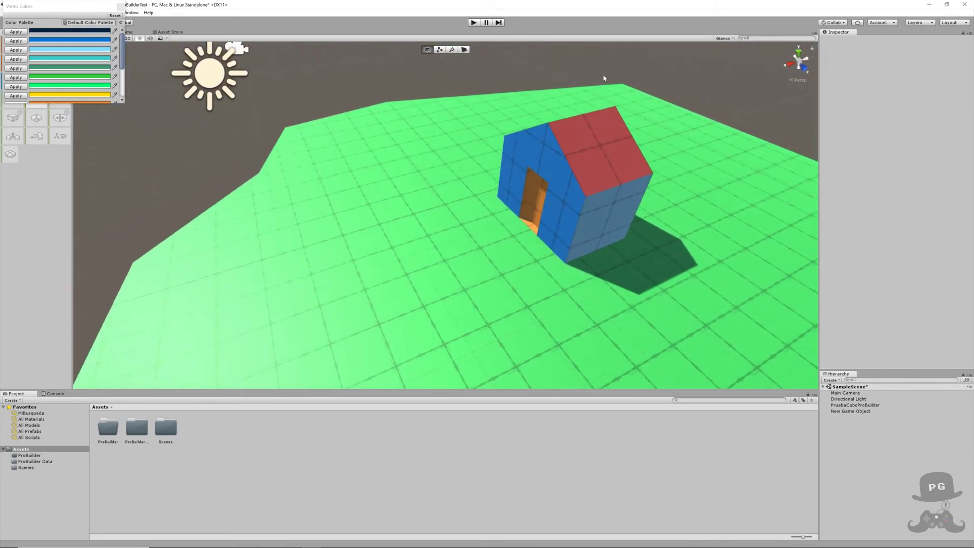
mouse_move(373, 205)
alt+mouse_down()
mouse_move(639, 214)
mouse_move(582, 240)
mouse_move(550, 166)
mouse_move(539, 192)
mouse_move(549, 185)
mouse_move(459, 201)
mouse_move(509, 180)
alt+mouse_up()
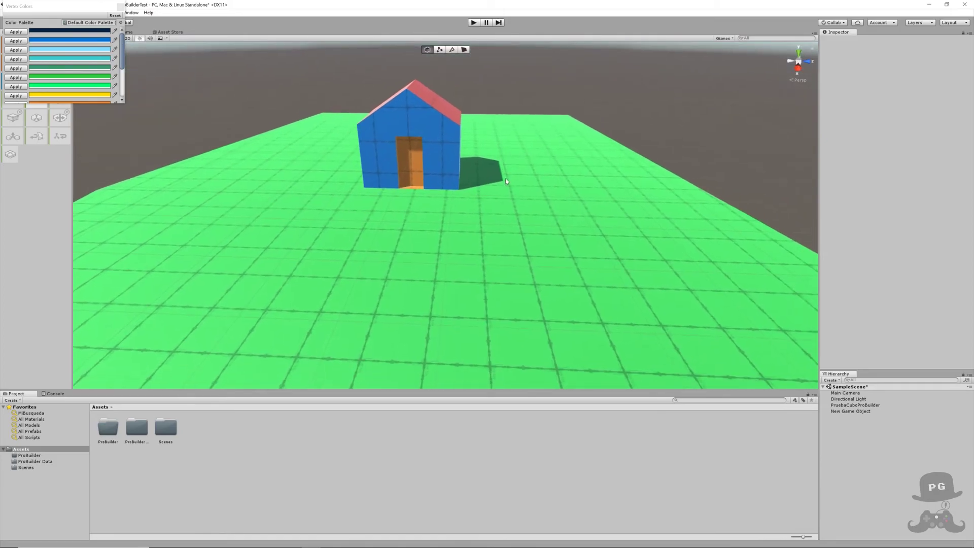
Select the ground, close the palette, and subdivide the ground's top face.
click(303, 229)
click(301, 231)
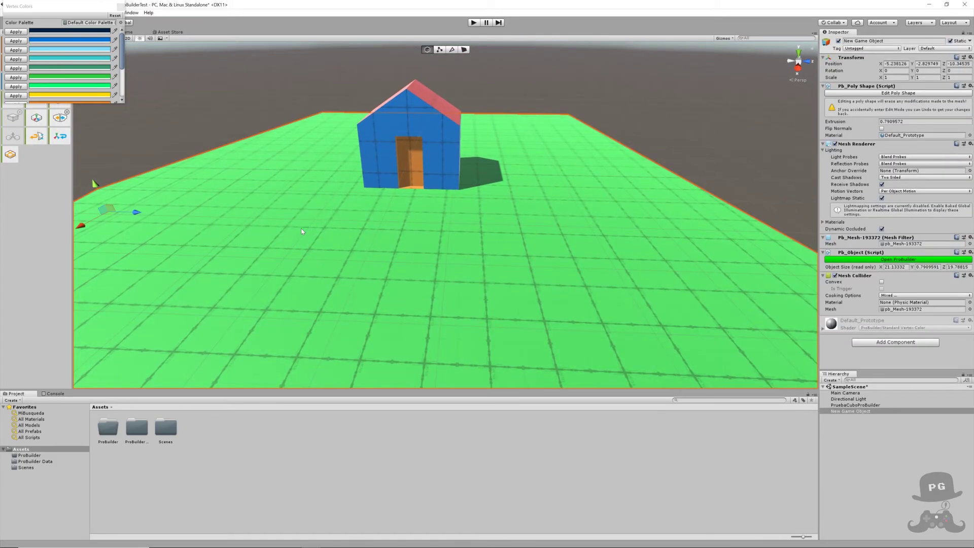
click(121, 6)
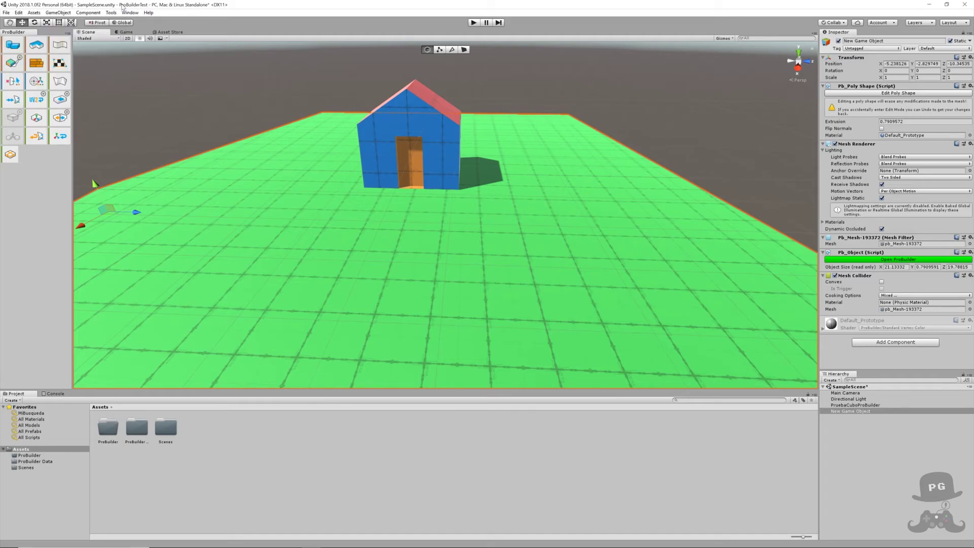
click(464, 50)
click(318, 248)
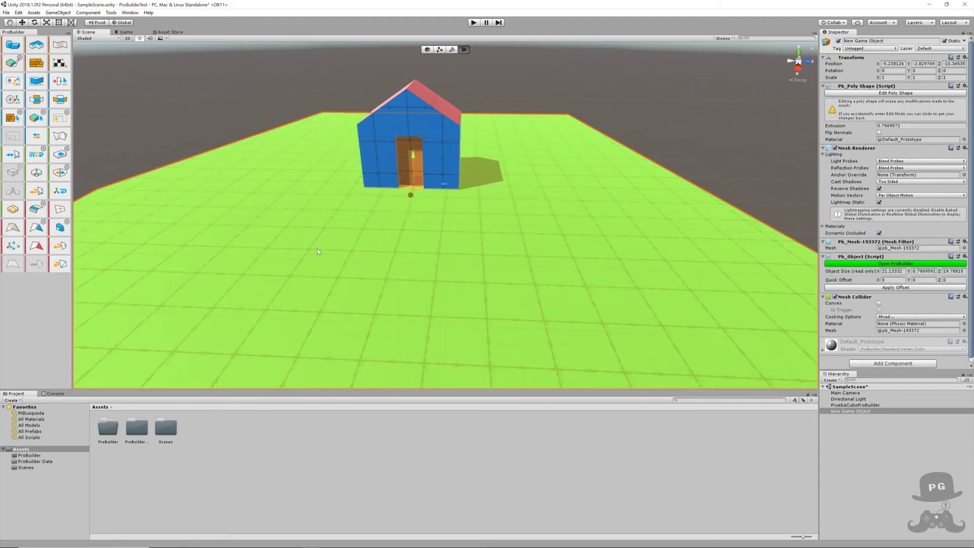
scroll(273, 236, down, 3)
alt+drag(269, 225, 267, 233)
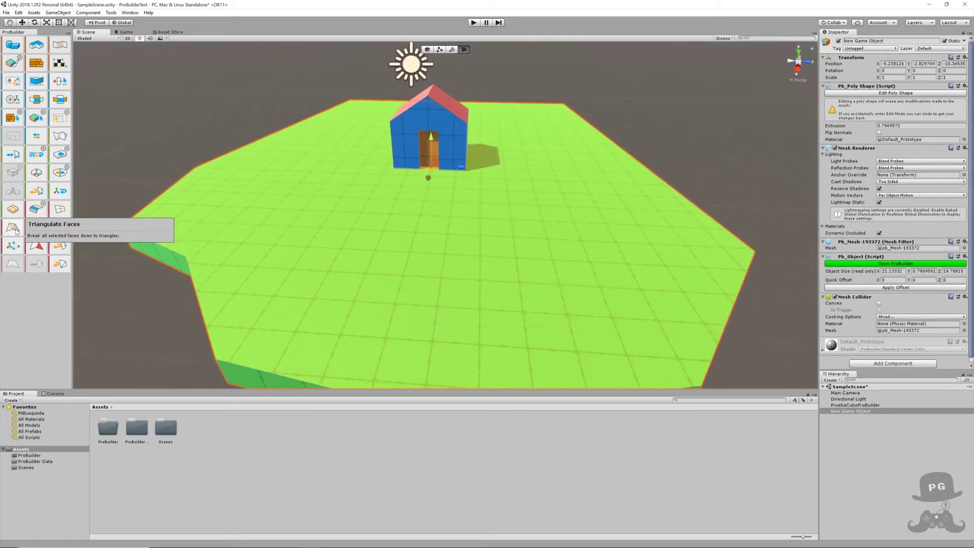
click(61, 210)
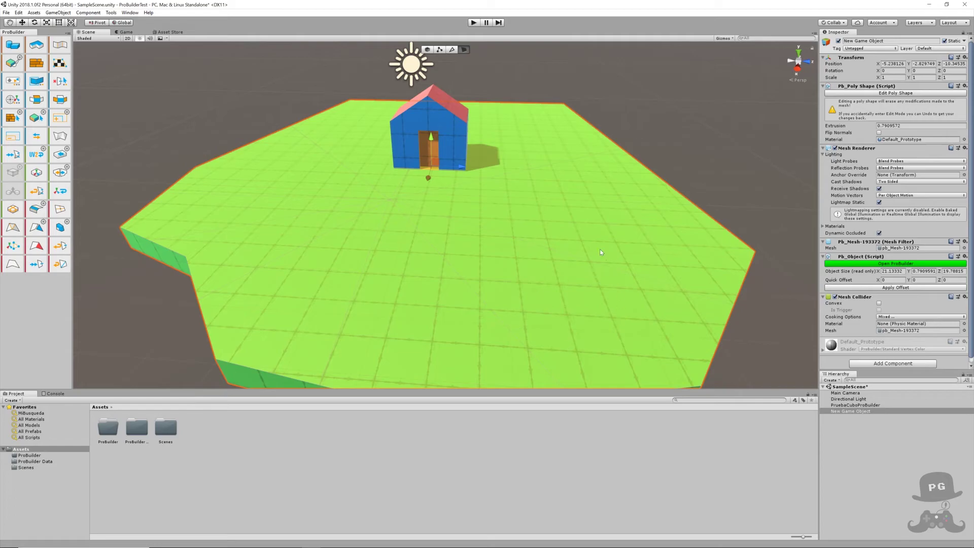
Subdivide one of the resulting large ground faces again.
click(593, 235)
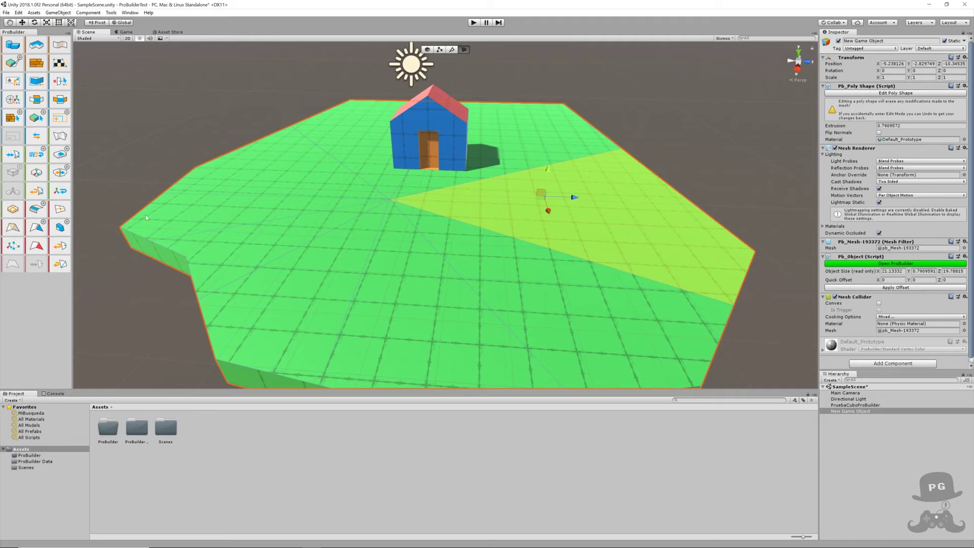
click(60, 209)
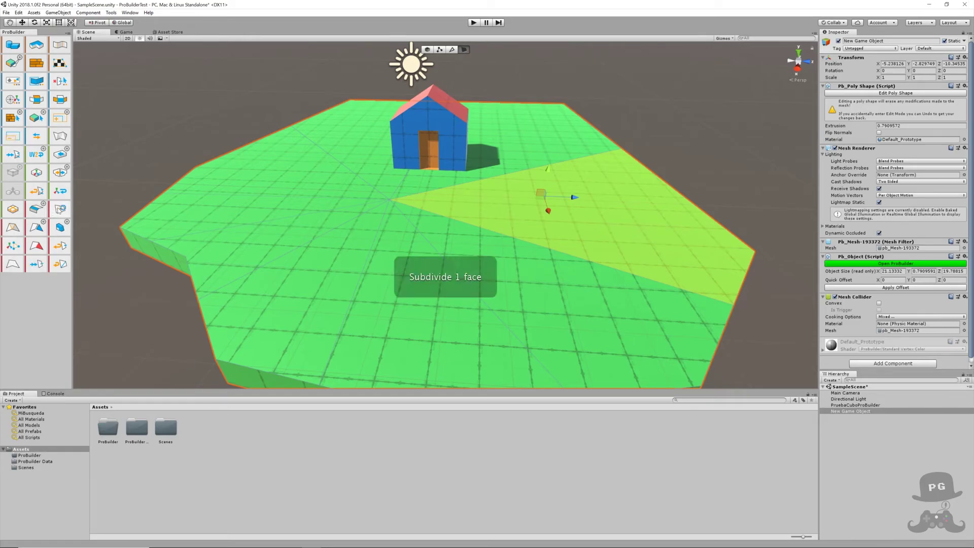
click(516, 202)
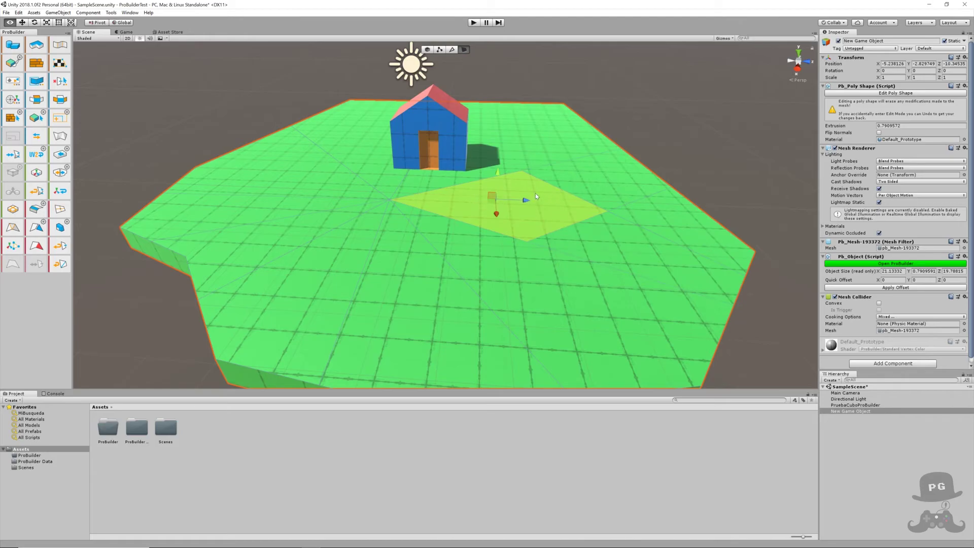
In Vertex mode, shift four interior ground vertices right, down, left and along Z.
click(441, 50)
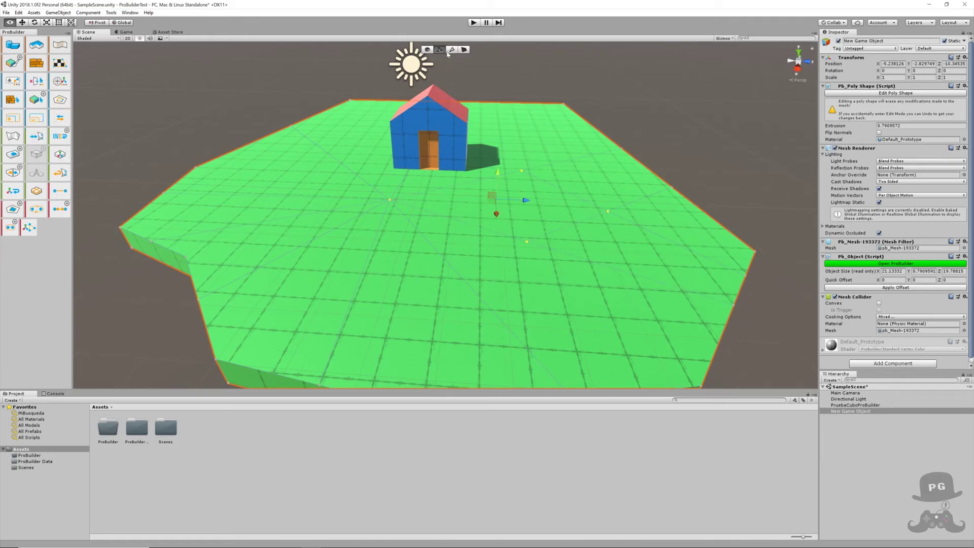
click(390, 202)
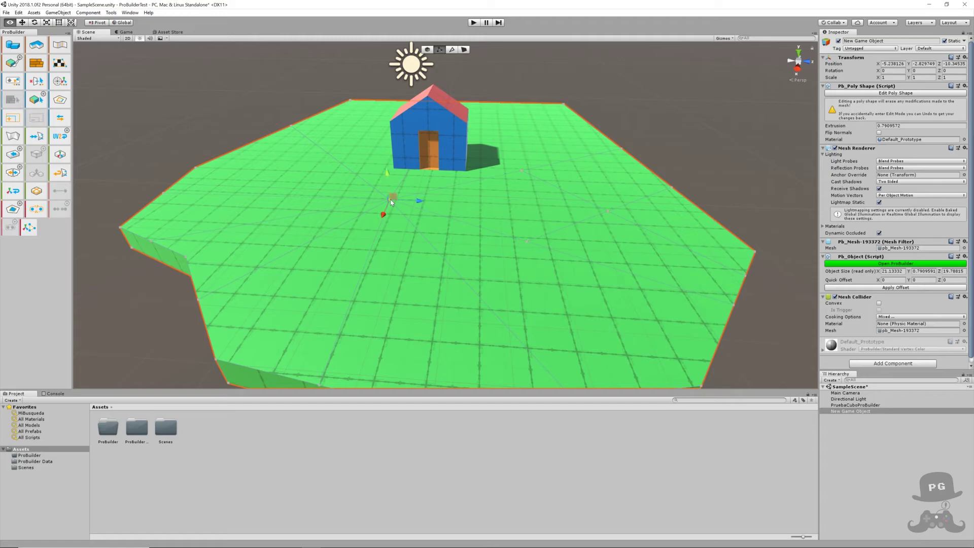
drag(420, 202, 527, 205)
click(526, 243)
drag(531, 219, 531, 251)
click(609, 212)
drag(626, 211, 582, 210)
click(521, 171)
drag(525, 186, 528, 198)
Back in Face mode, select a small ground face near the house.
click(545, 210)
click(464, 49)
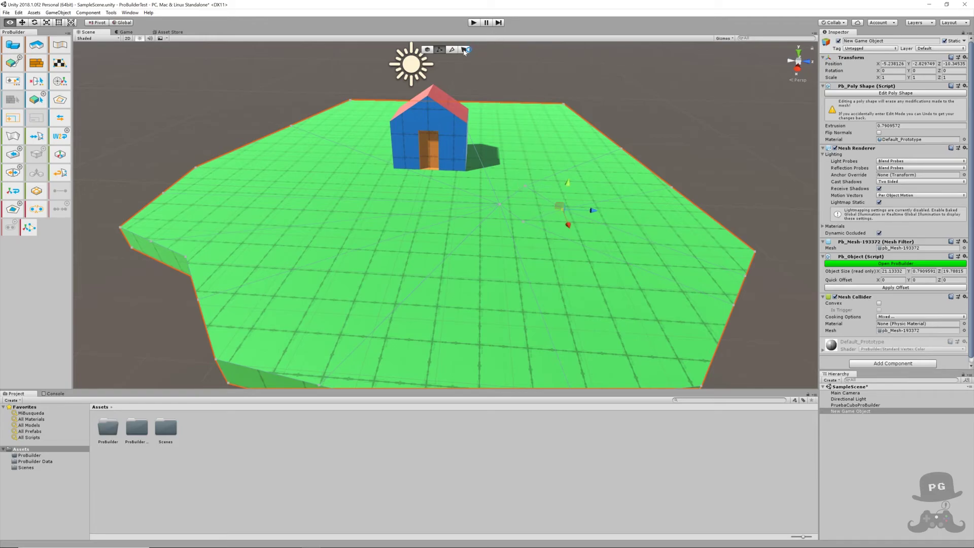
click(535, 203)
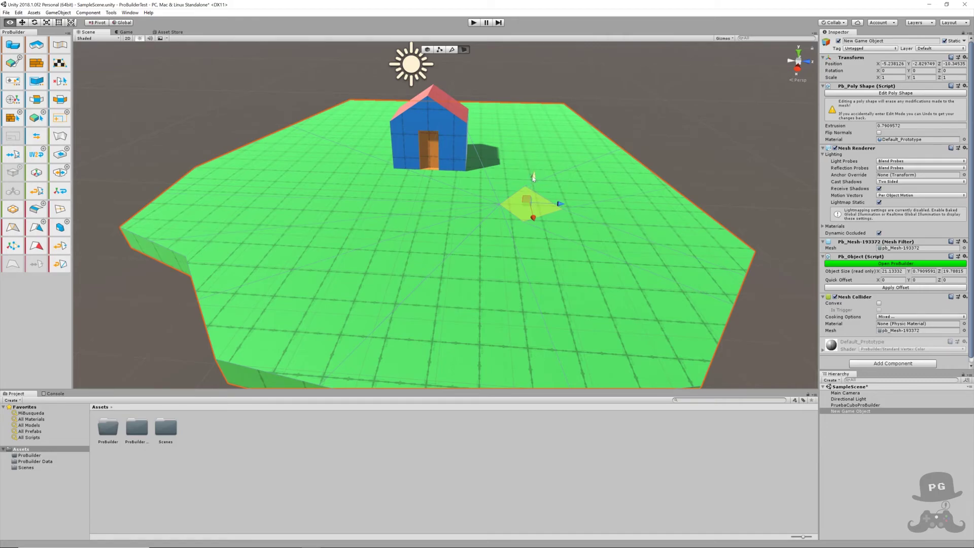
Extrude the ground face up into a box, tilting, raising and slightly shrinking its top.
shift+drag(534, 175, 539, 150)
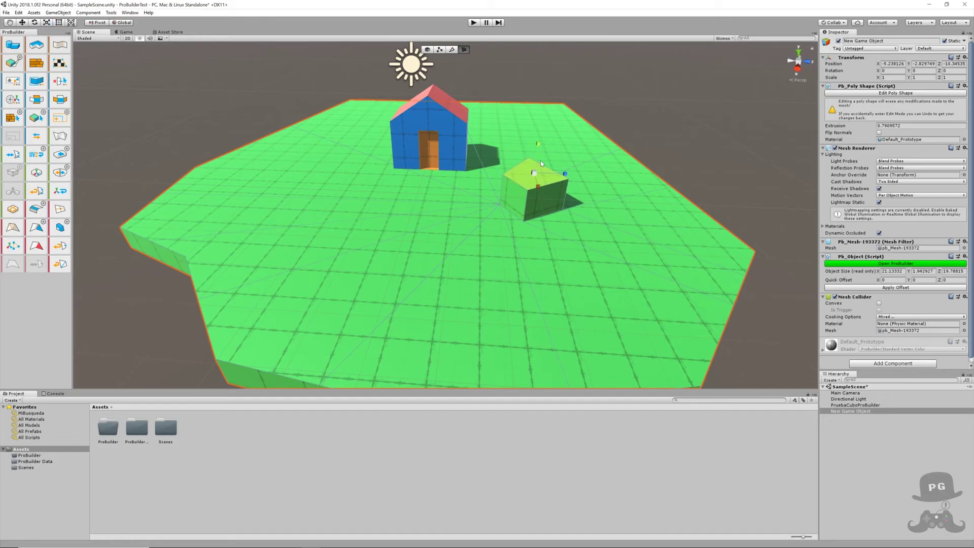
drag(565, 174, 536, 185)
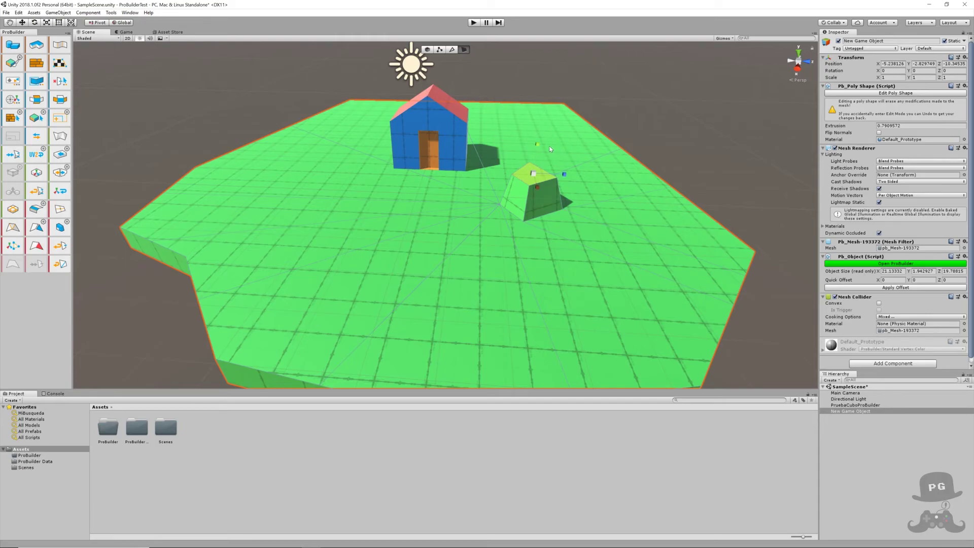
key(e)
drag(549, 147, 525, 173)
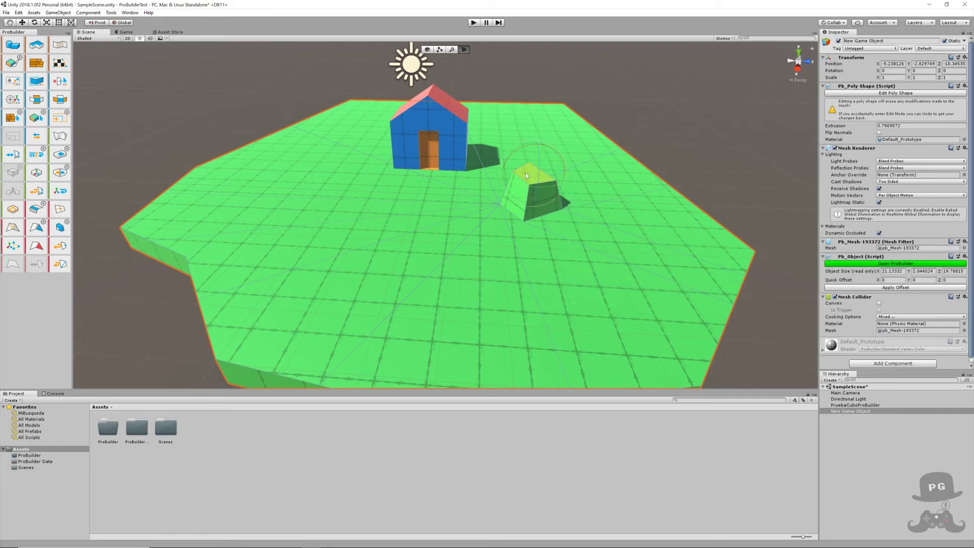
click(23, 23)
shift+drag(538, 147, 542, 137)
drag(540, 130, 541, 132)
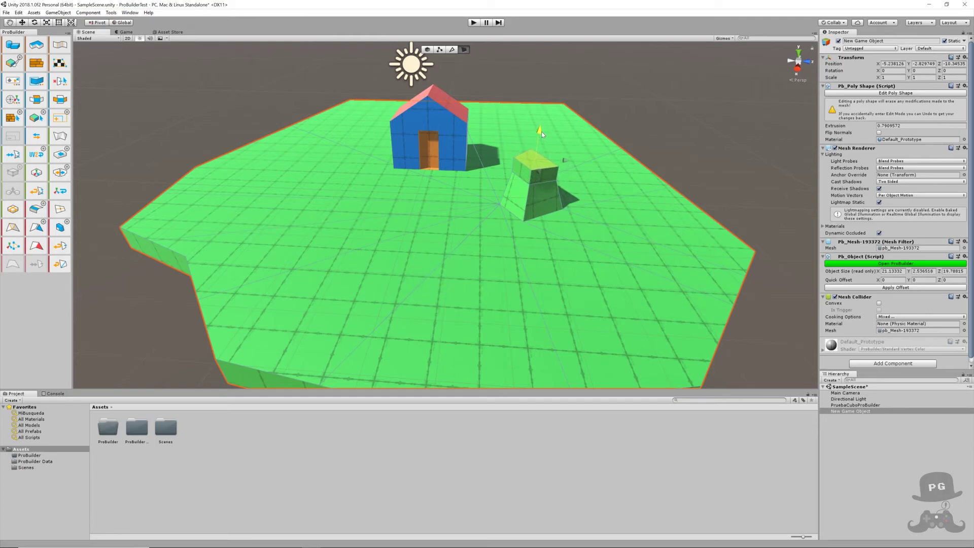
click(46, 23)
drag(536, 159, 537, 165)
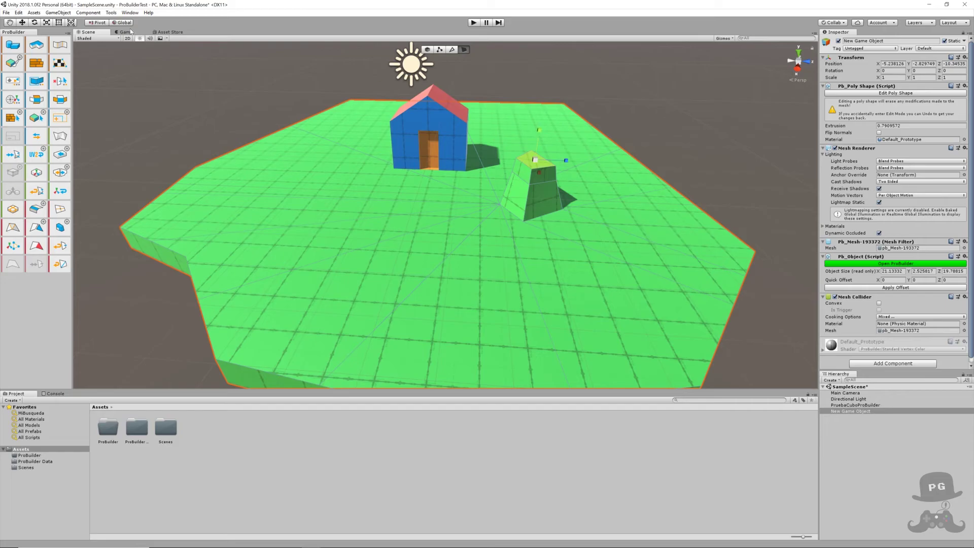
Keep tilting and raising the top face to lengthen the column.
key(e)
drag(521, 135, 529, 130)
click(24, 25)
shift+drag(539, 133, 546, 119)
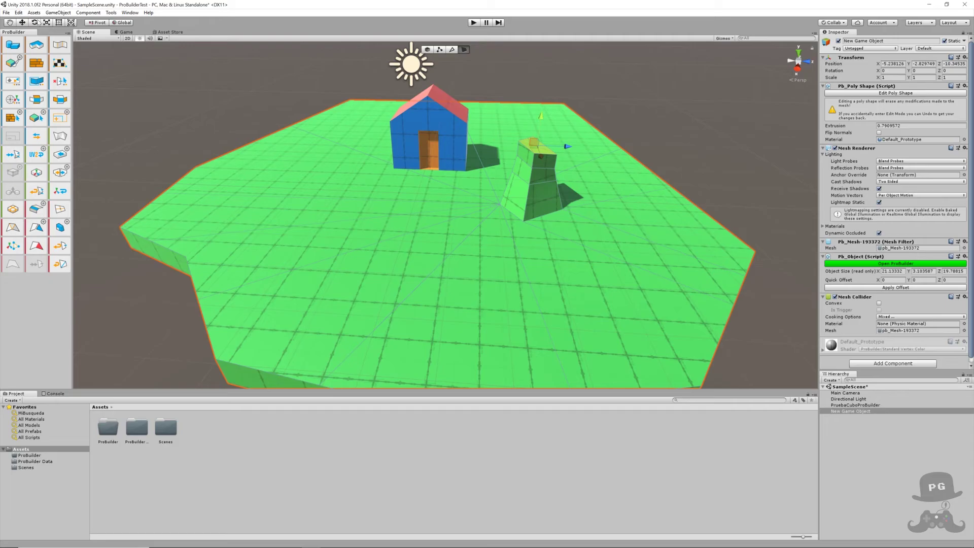
click(37, 23)
drag(533, 120, 538, 117)
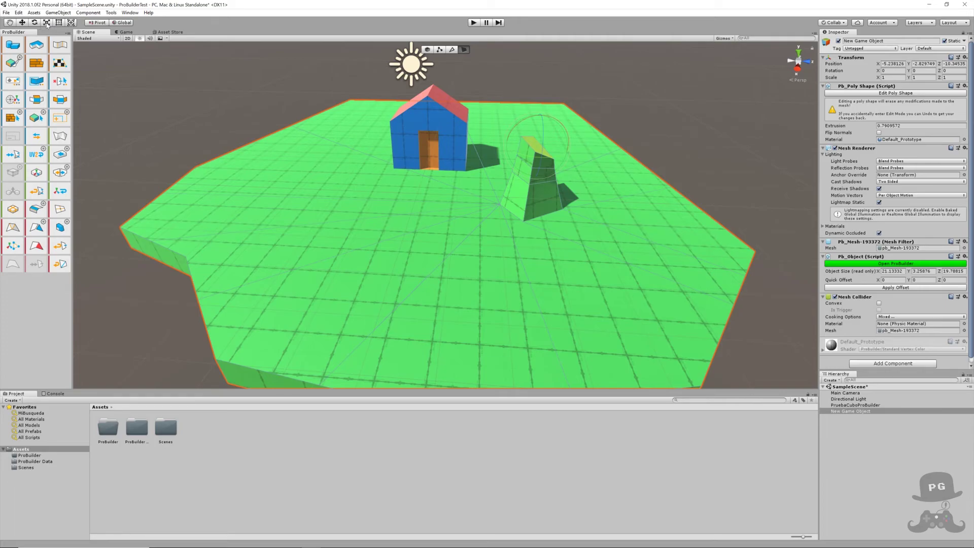
click(21, 23)
drag(543, 118, 550, 104)
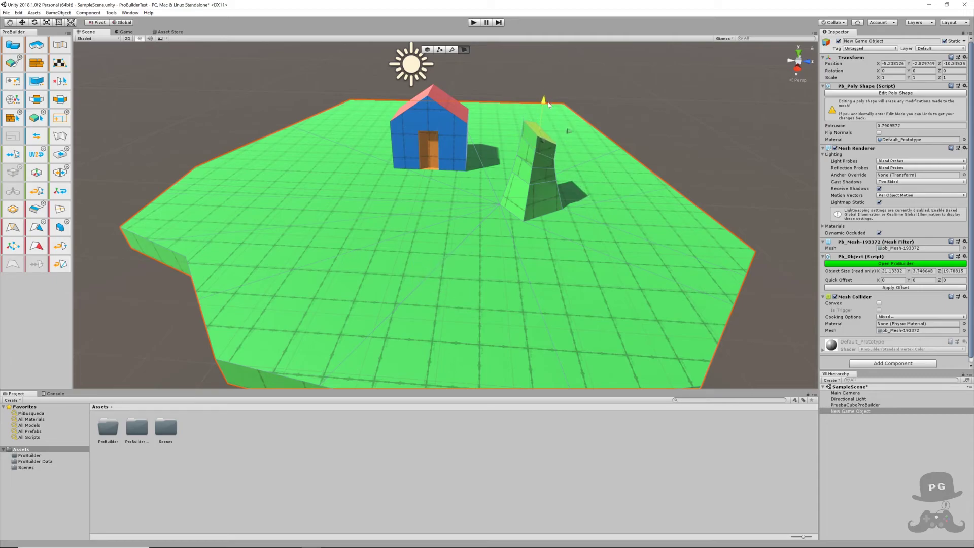
mouse_move(607, 160)
alt+mouse_down()
mouse_move(579, 173)
mouse_move(594, 172)
alt+mouse_up()
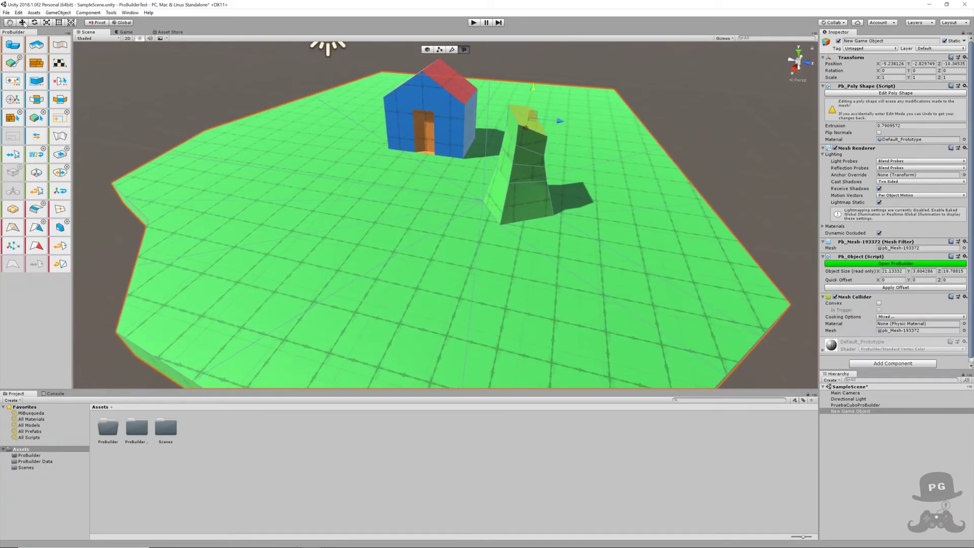
Scale the column's top face down to a point so it tapers.
click(46, 23)
drag(528, 118, 545, 147)
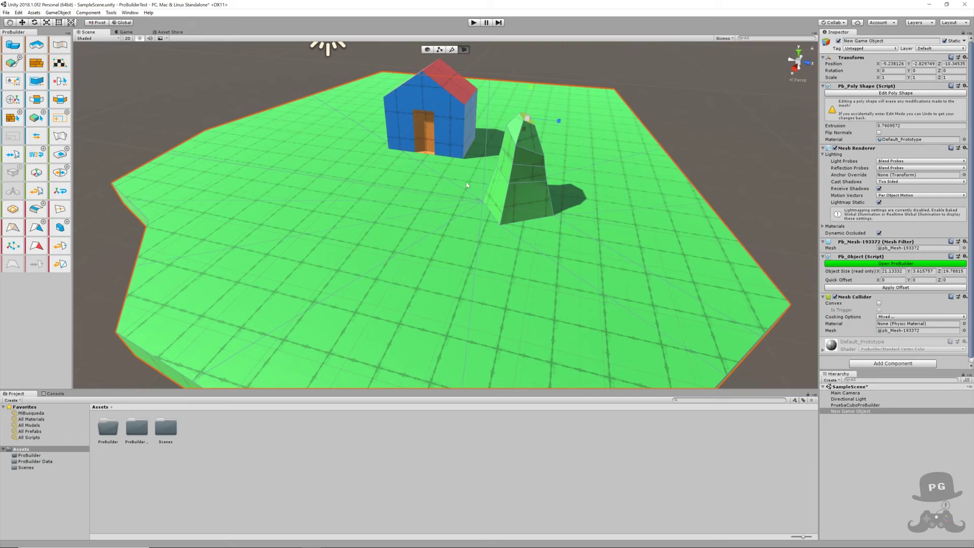
click(528, 203)
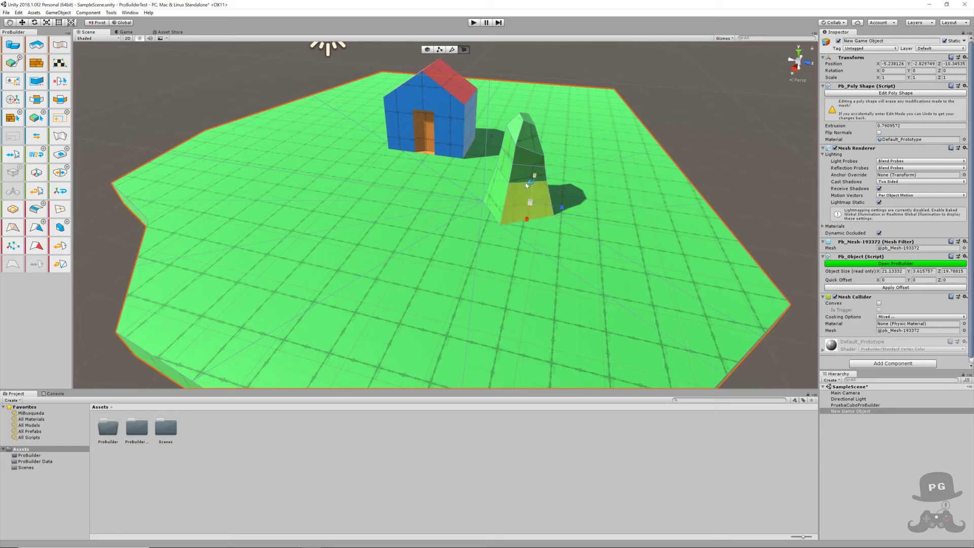
Select all the tower's faces, orbiting to reach the ones on the far side.
shift+click(498, 194)
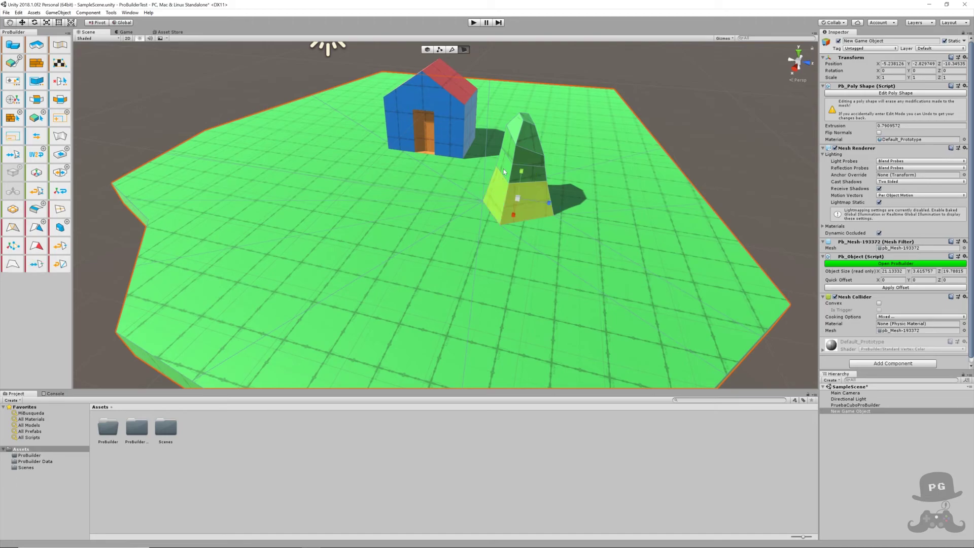
shift+click(536, 174)
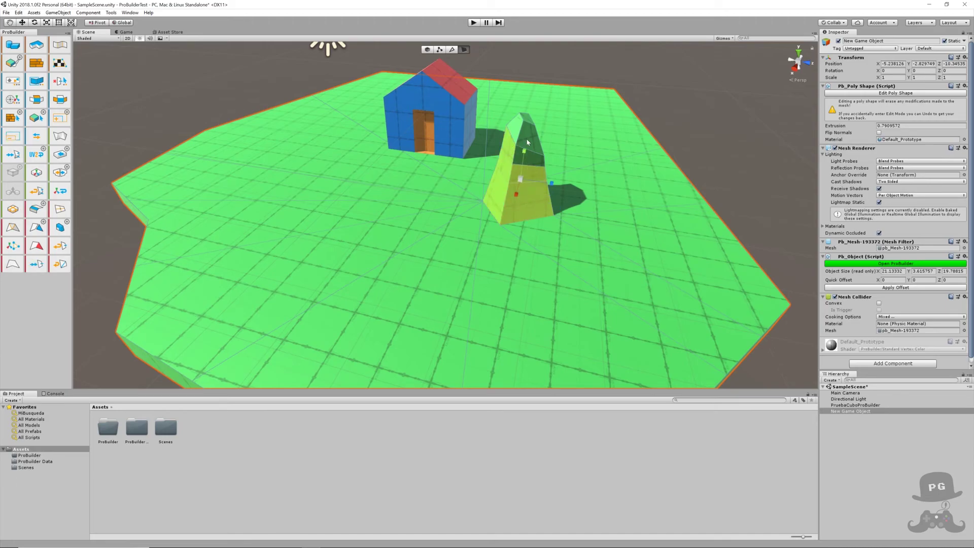
shift+click(527, 142)
shift+click(535, 160)
mouse_move(542, 168)
alt+mouse_down()
mouse_move(601, 166)
mouse_move(348, 126)
alt+mouse_up()
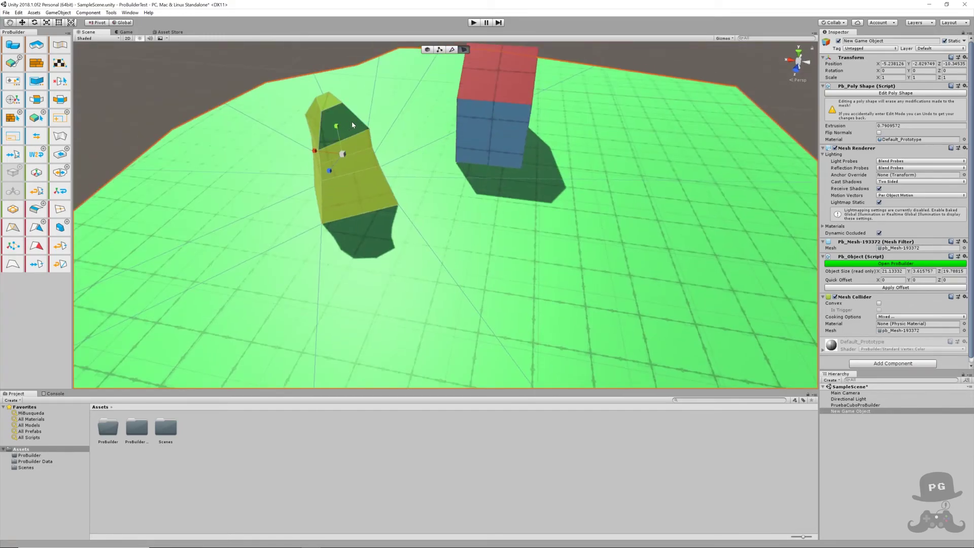
mouse_move(347, 125)
alt+mouse_down()
mouse_move(281, 221)
mouse_move(140, 116)
alt+mouse_up()
shift+click(281, 222)
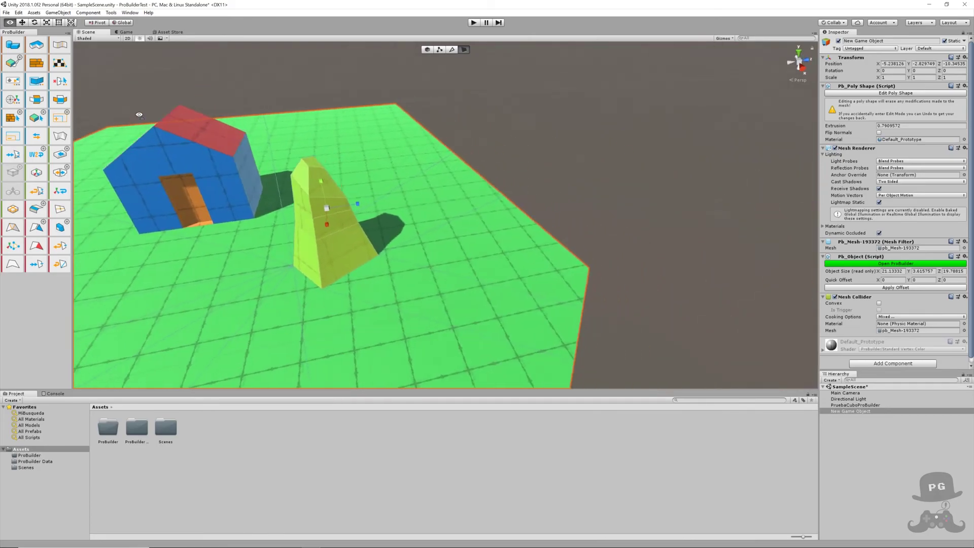
Paint the selected tower faces Heliotrope Magenta, check the colour, and close the Vertex Colors palette.
click(13, 62)
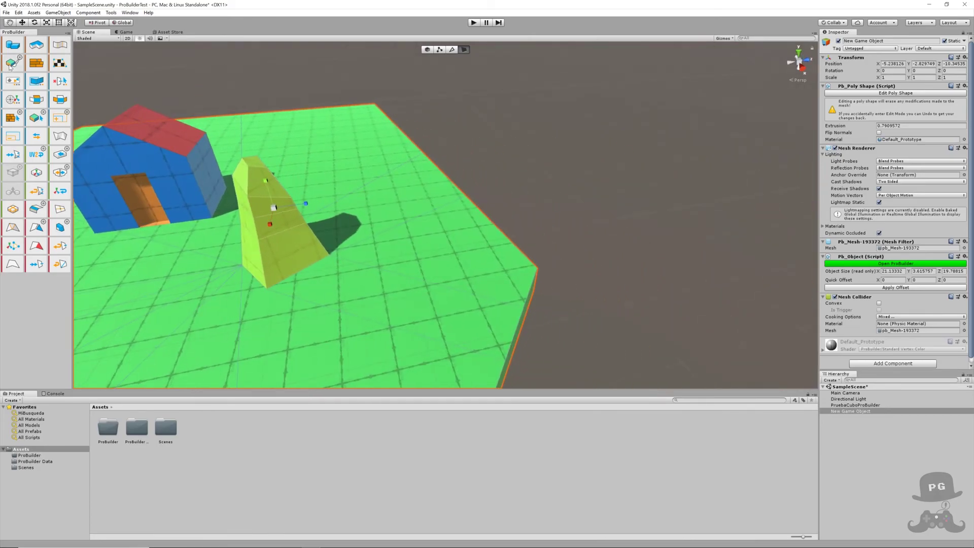
scroll(75, 80, down, 3)
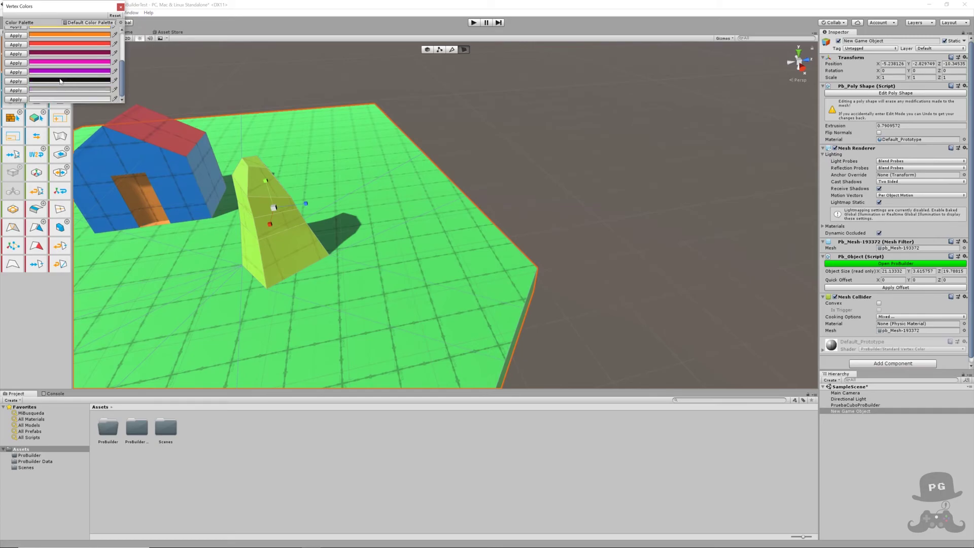
click(19, 72)
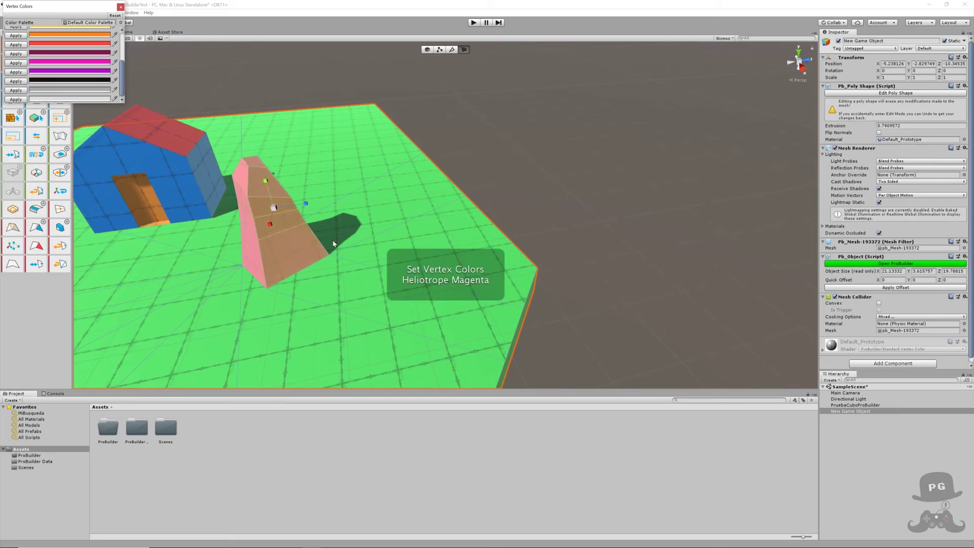
click(326, 304)
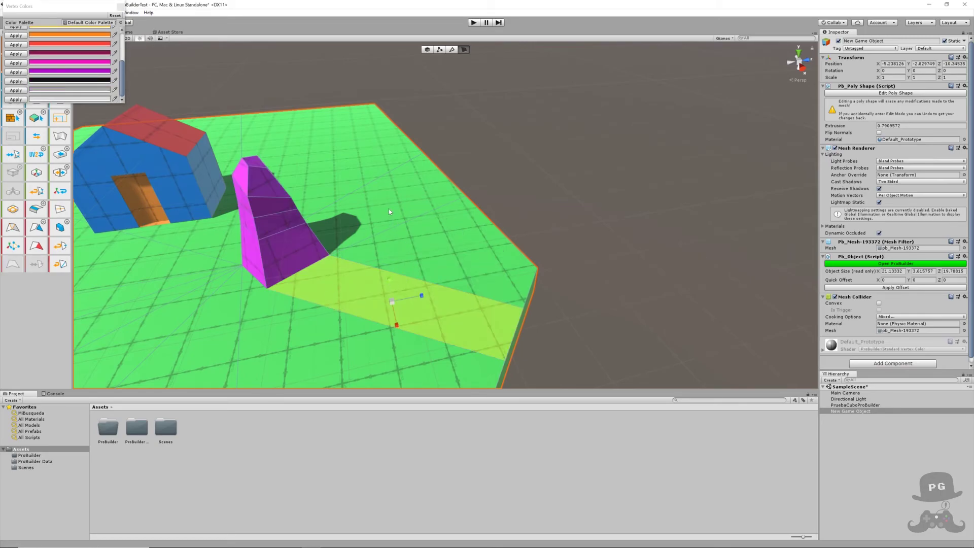
mouse_move(389, 280)
alt+mouse_down()
mouse_move(437, 218)
mouse_move(390, 207)
alt+mouse_up()
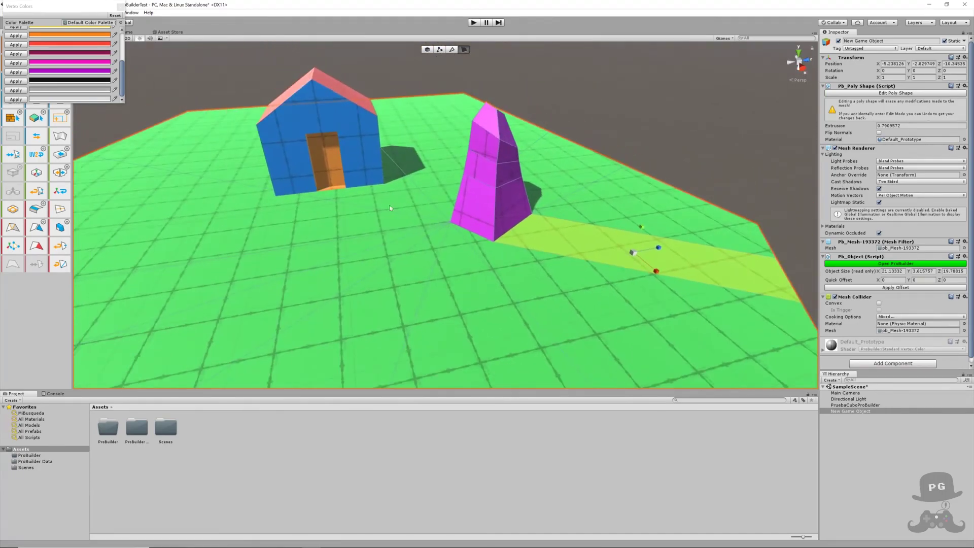
click(120, 6)
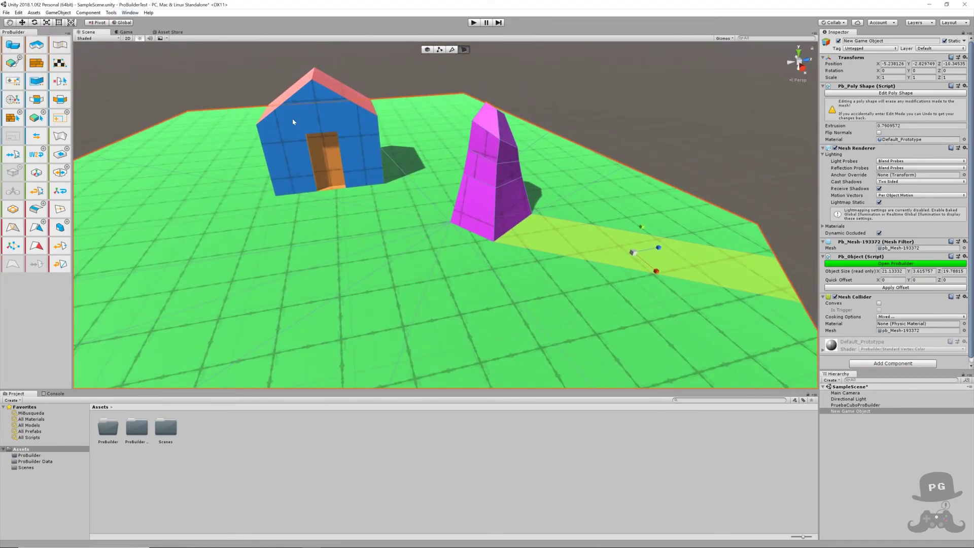
Select a ground face and orbit to a closer front view of the house.
click(362, 287)
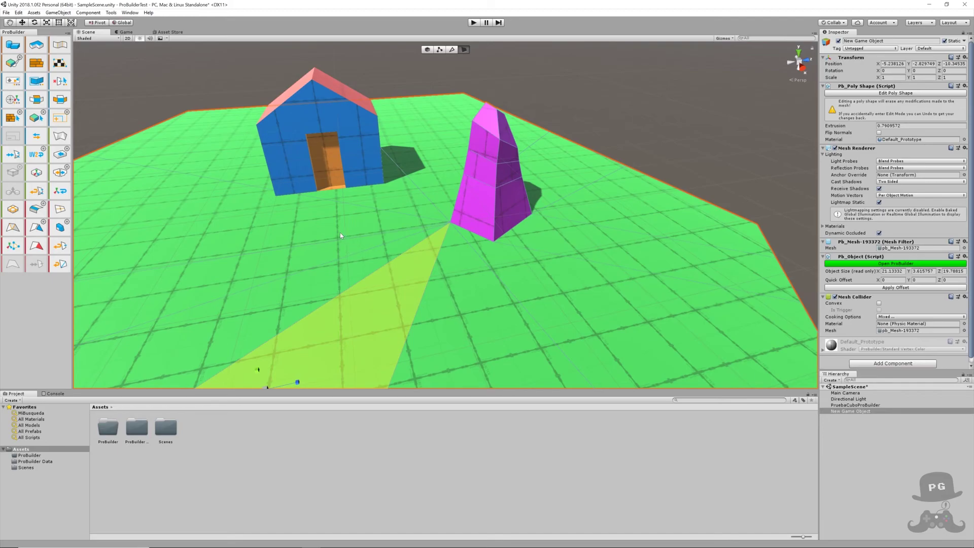
mouse_move(340, 233)
alt+mouse_down()
mouse_move(485, 300)
mouse_move(276, 182)
alt+mouse_up()
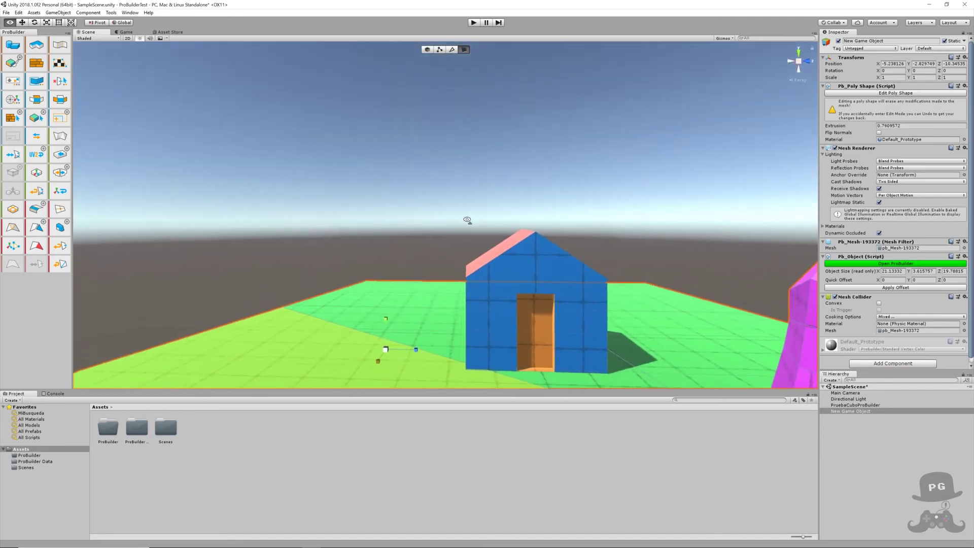
alt+drag(481, 243, 476, 261)
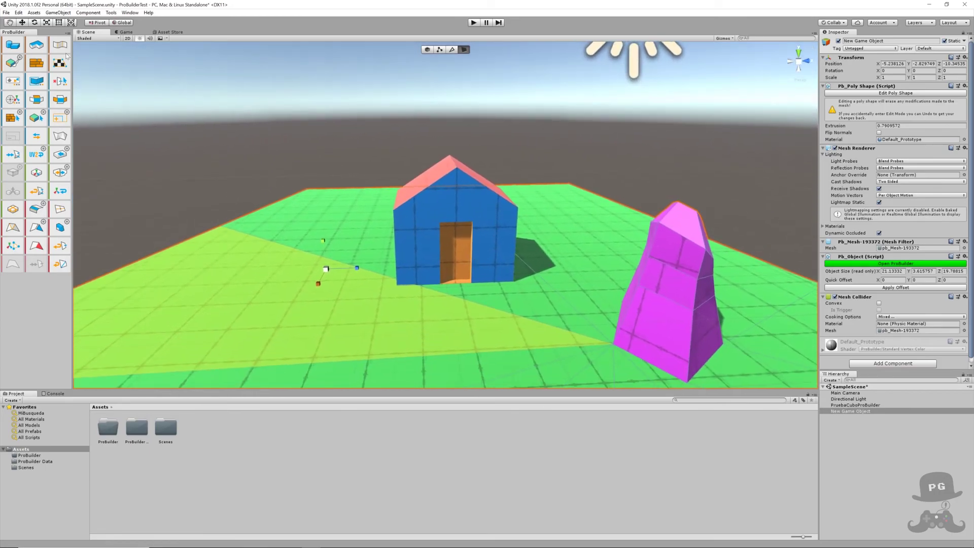
click(34, 13)
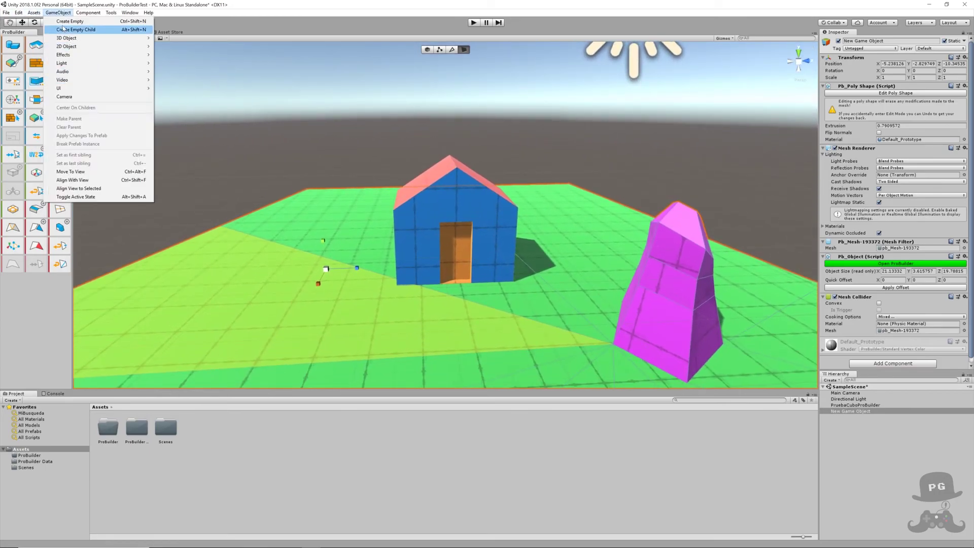
Import the Characters standard asset package with all its files.
mouse_move(73, 89)
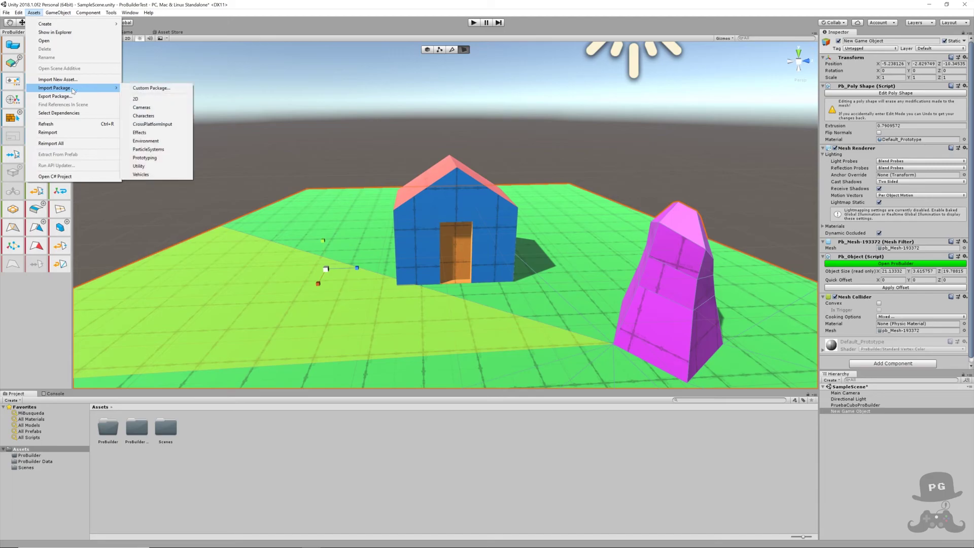
click(147, 117)
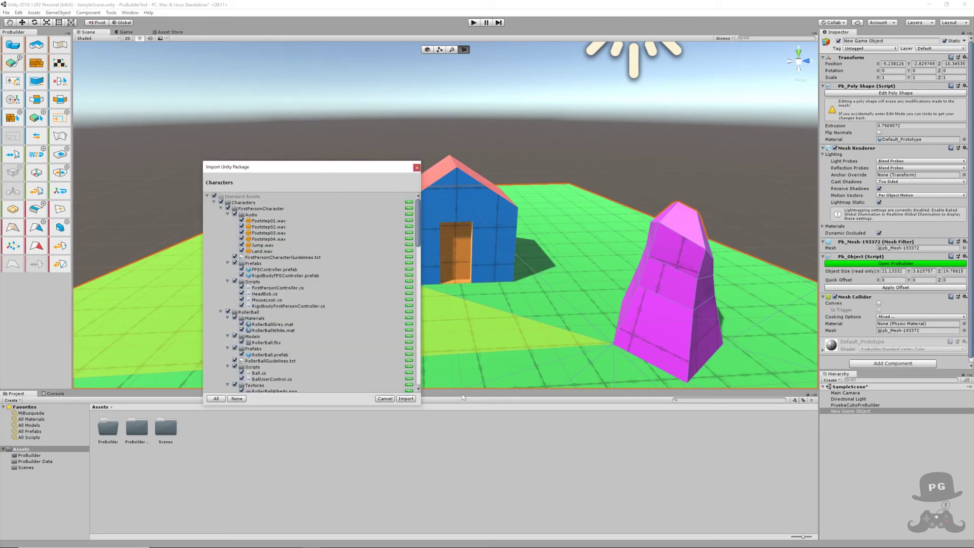
click(405, 399)
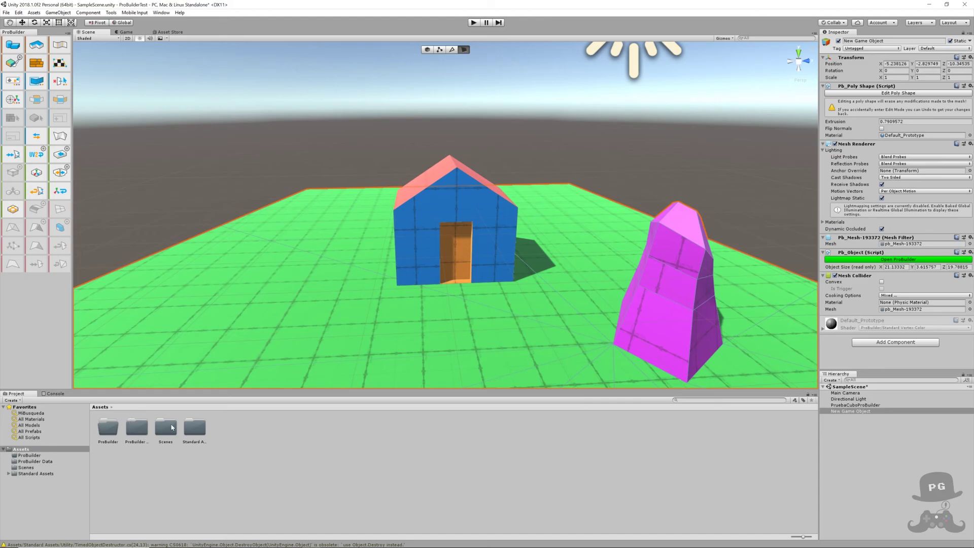
Drag the FPSController prefab from Standard Assets > Characters > FirstPersonCharacter > Prefabs into the scene.
click(199, 428)
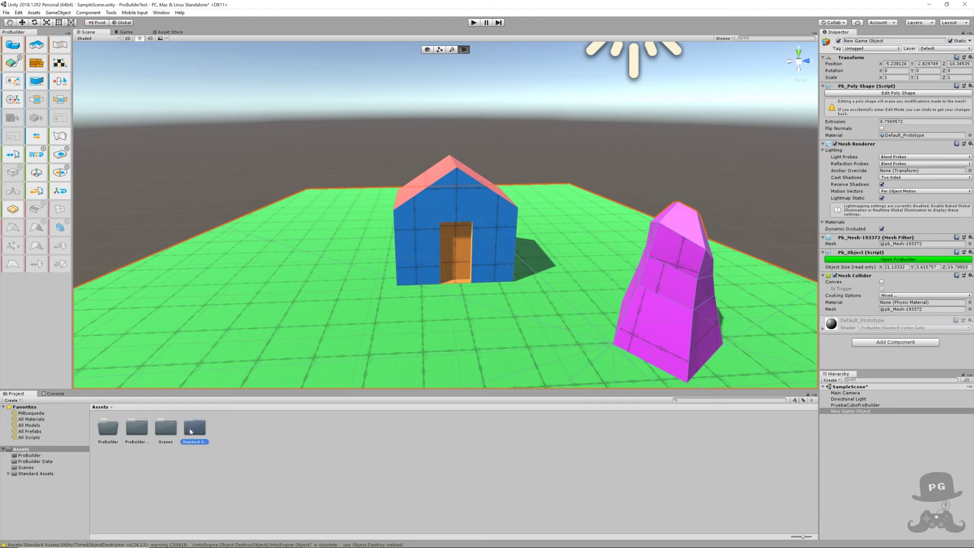
click(10, 473)
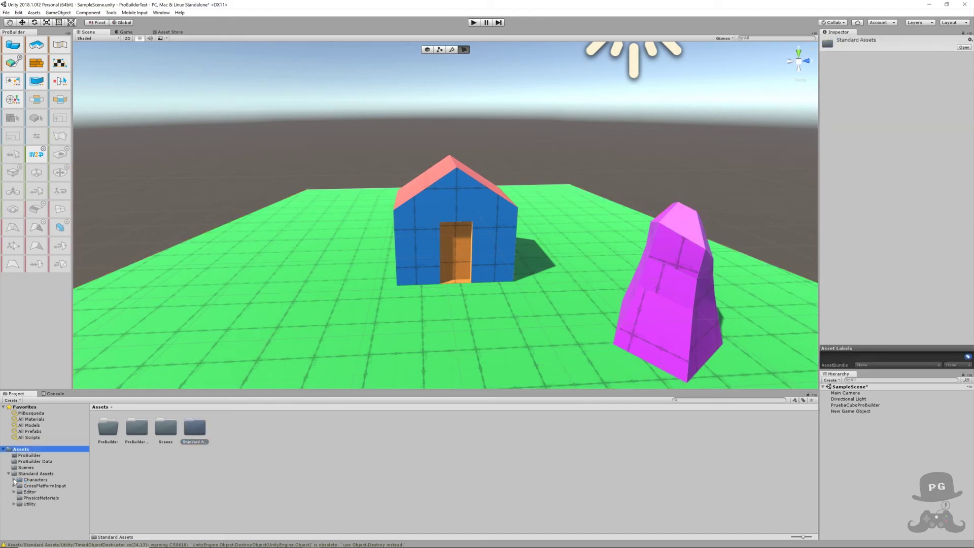
click(14, 479)
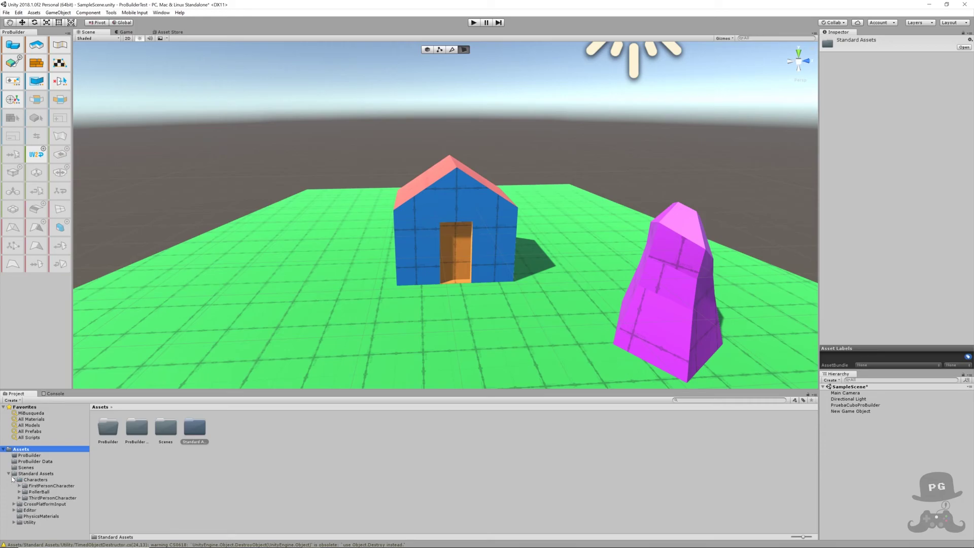
click(19, 486)
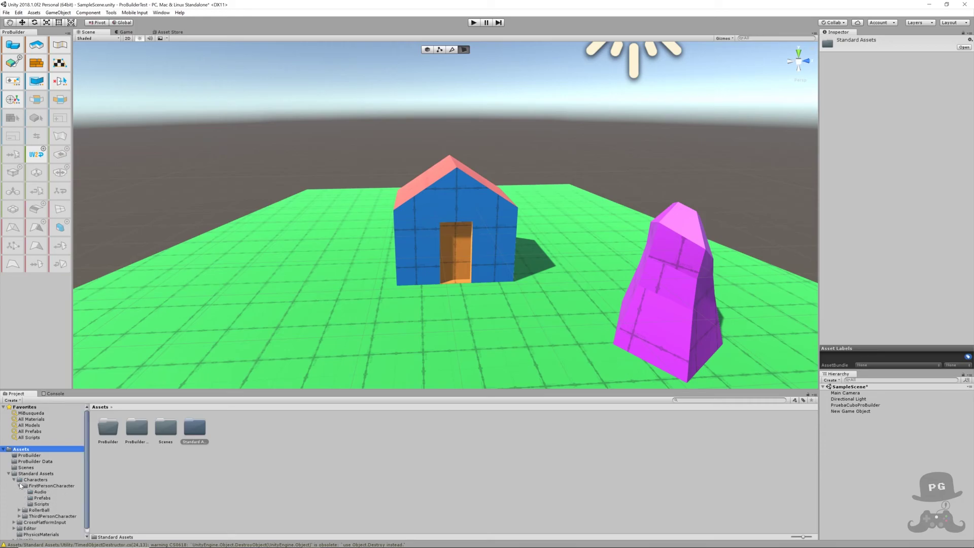
click(31, 500)
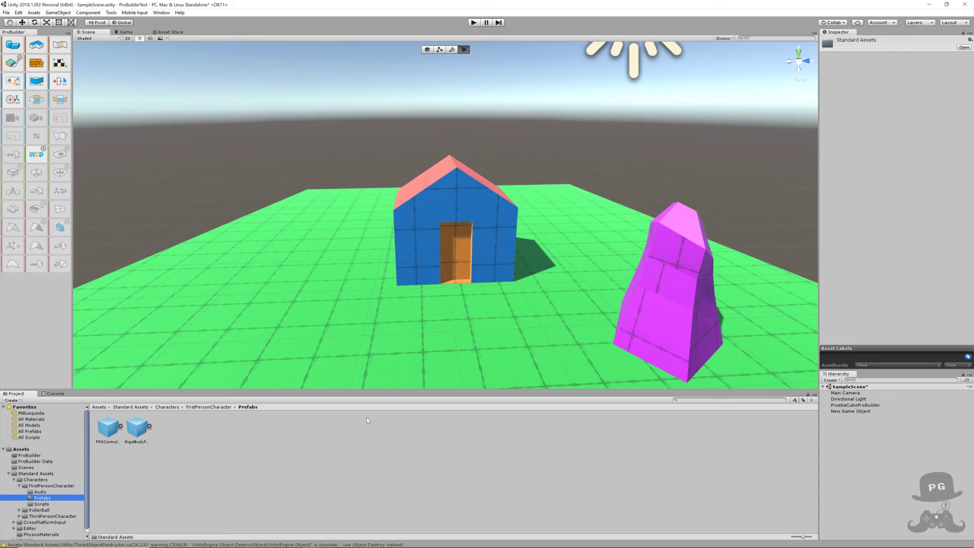
click(108, 433)
drag(439, 442, 857, 441)
Move the FPSController down onto the green ground in front of the house.
scroll(590, 373, down, 10)
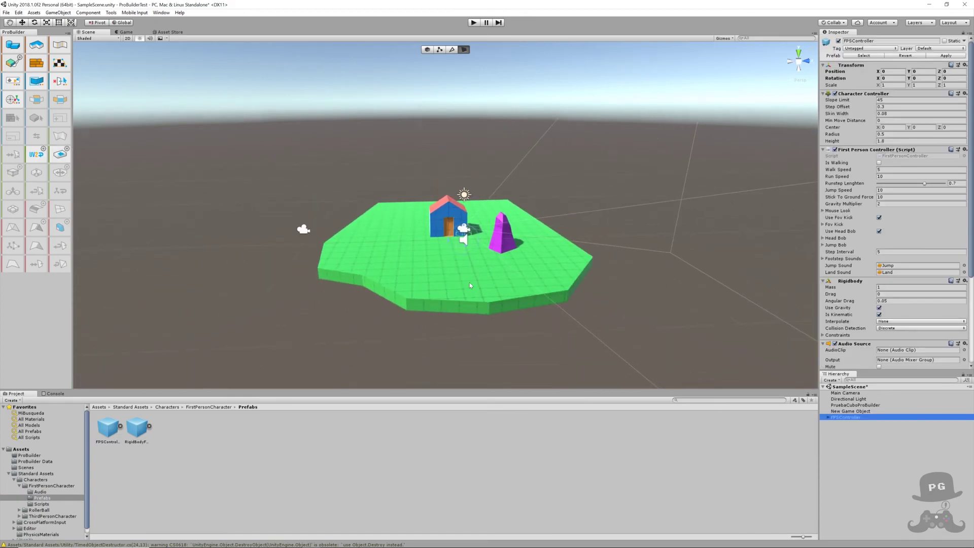
mouse_move(512, 284)
alt+mouse_down()
mouse_move(482, 270)
mouse_move(580, 309)
alt+mouse_up()
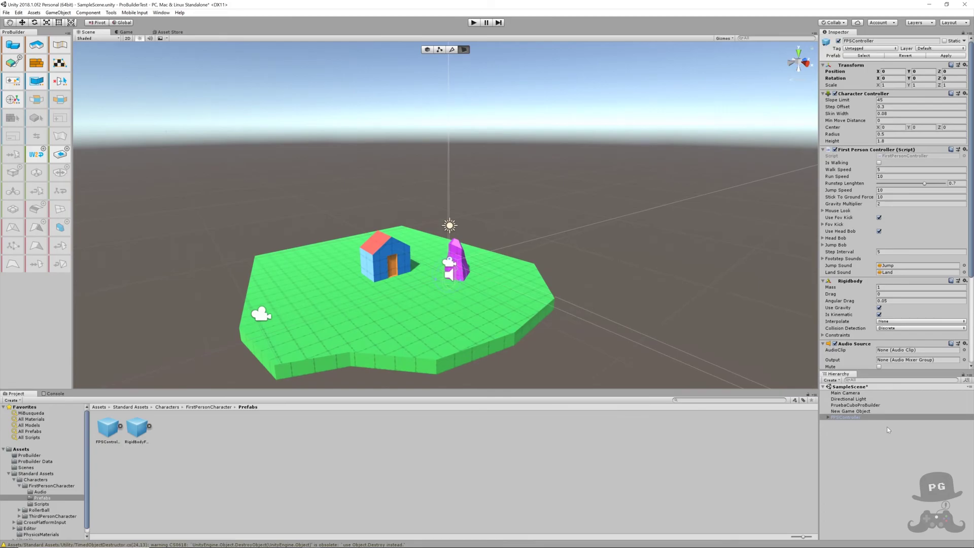
scroll(525, 284, up, 3)
scroll(521, 310, up, 3)
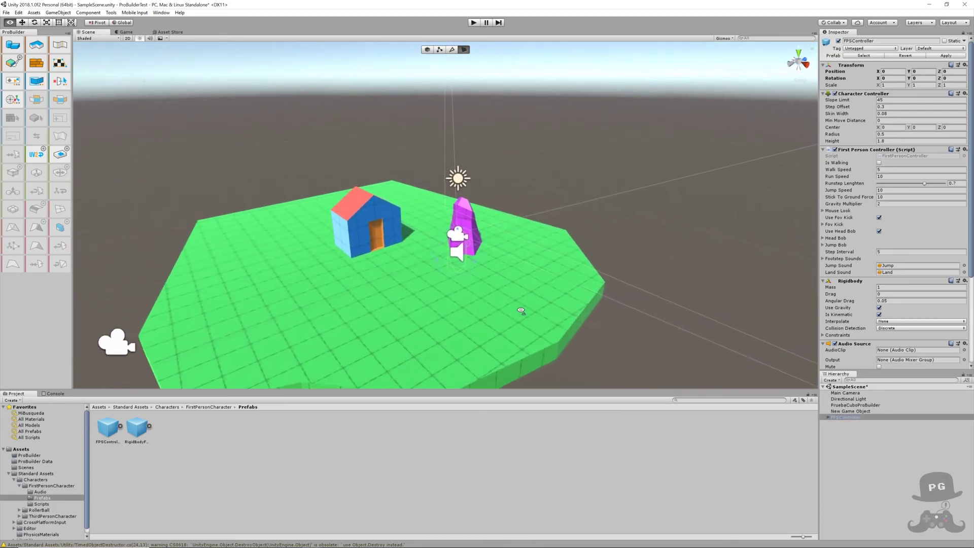
alt+drag(521, 311, 415, 317)
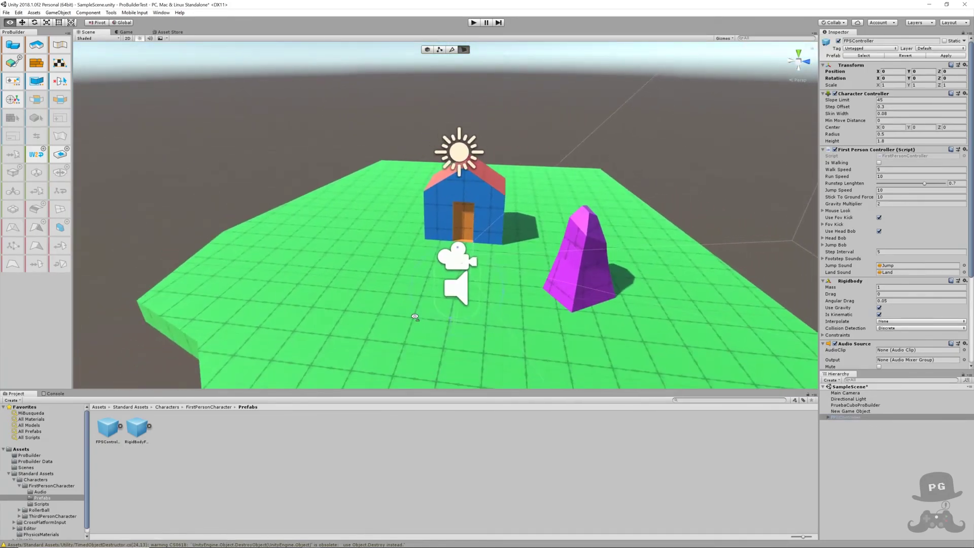
click(21, 23)
drag(451, 269, 462, 298)
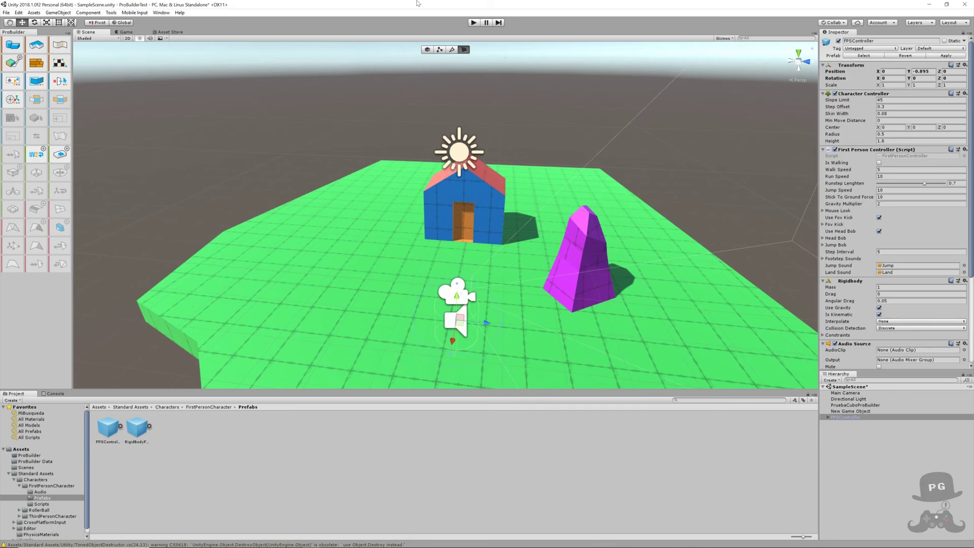
Enter Play mode and walk the player toward the house and around the magenta column.
click(472, 22)
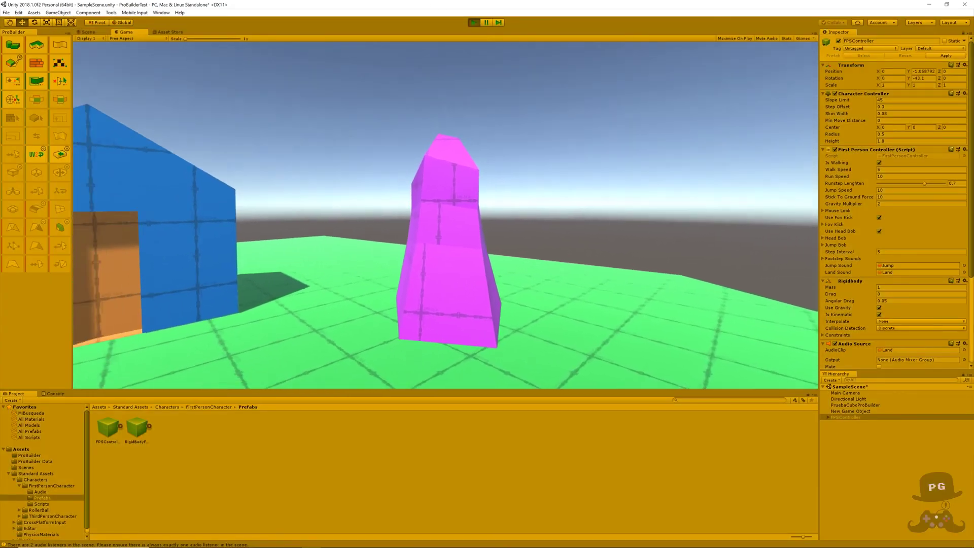
key(w)
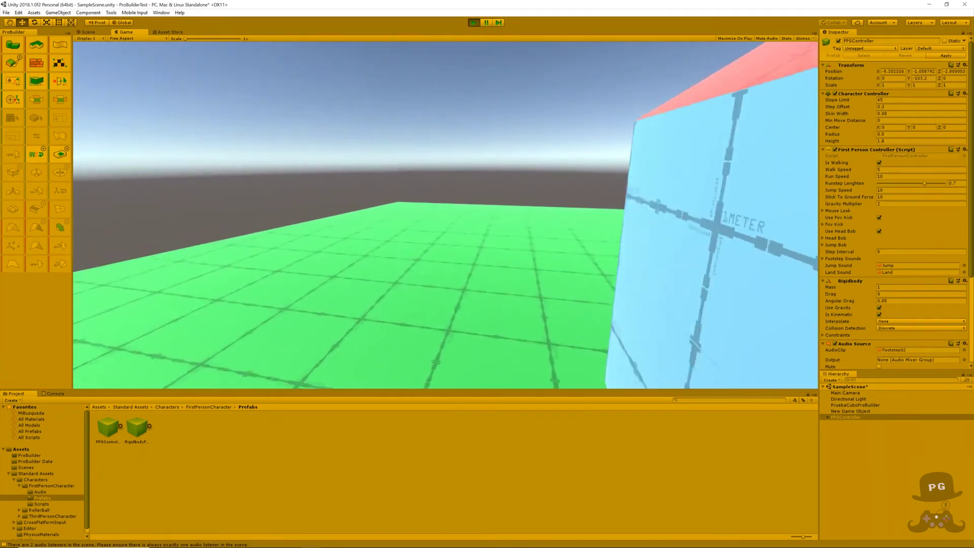
key(w)
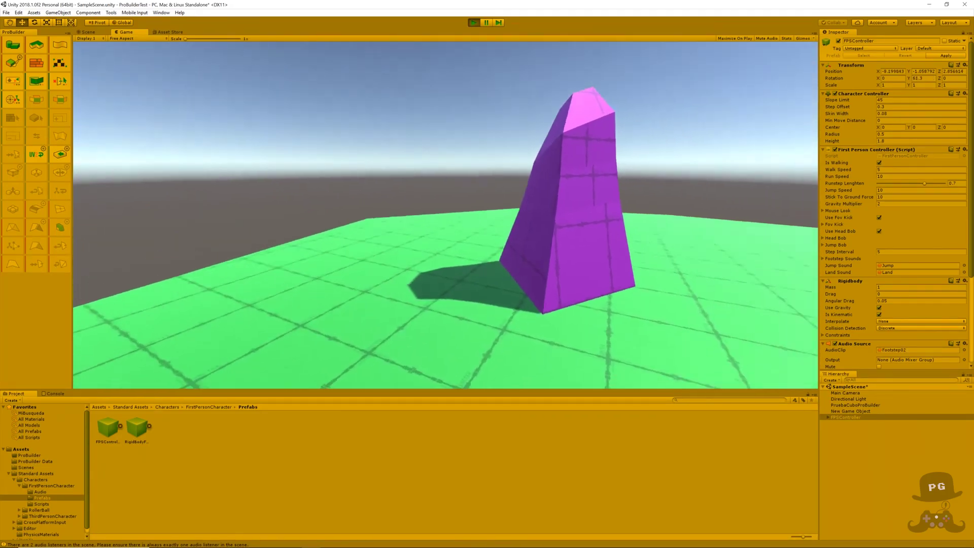
key(s)
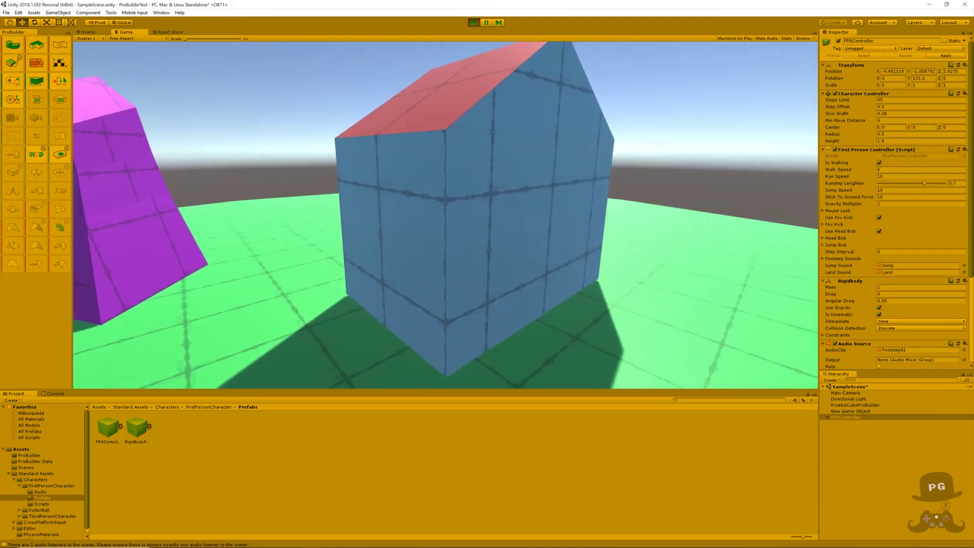
key(w)
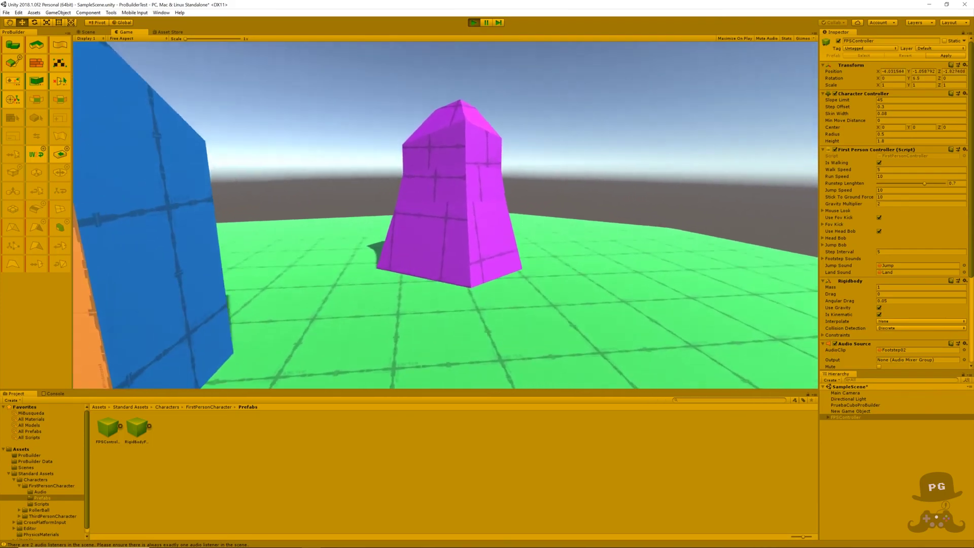
key(w)
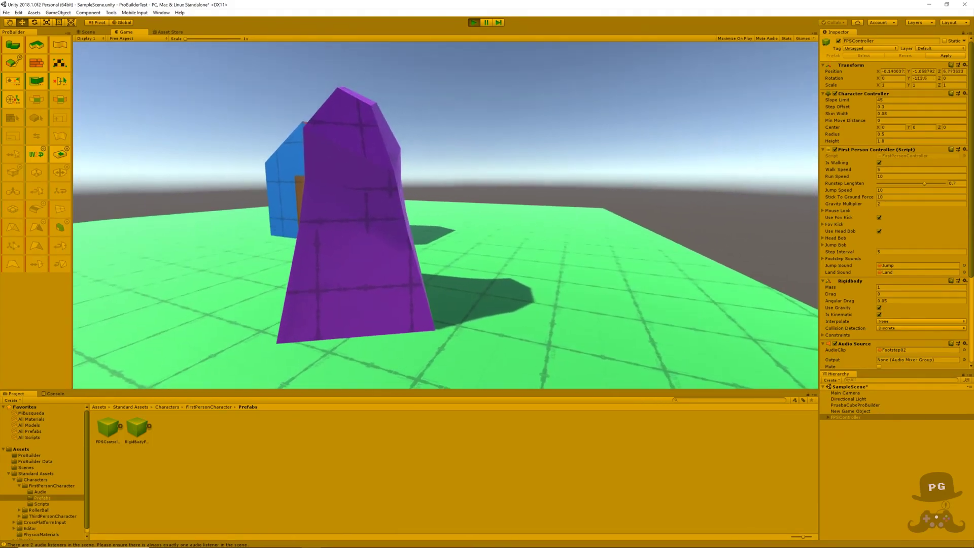
key(w)
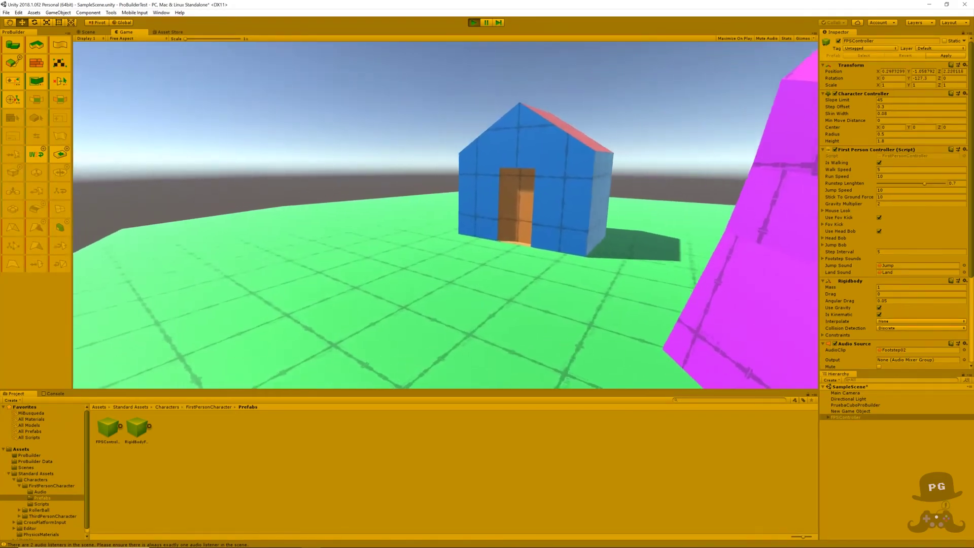
key(w)
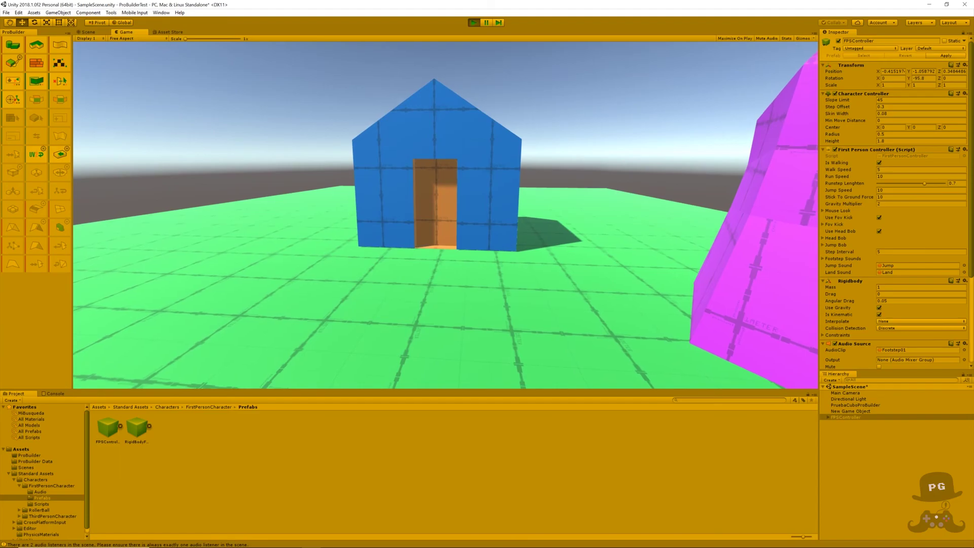
key(w)
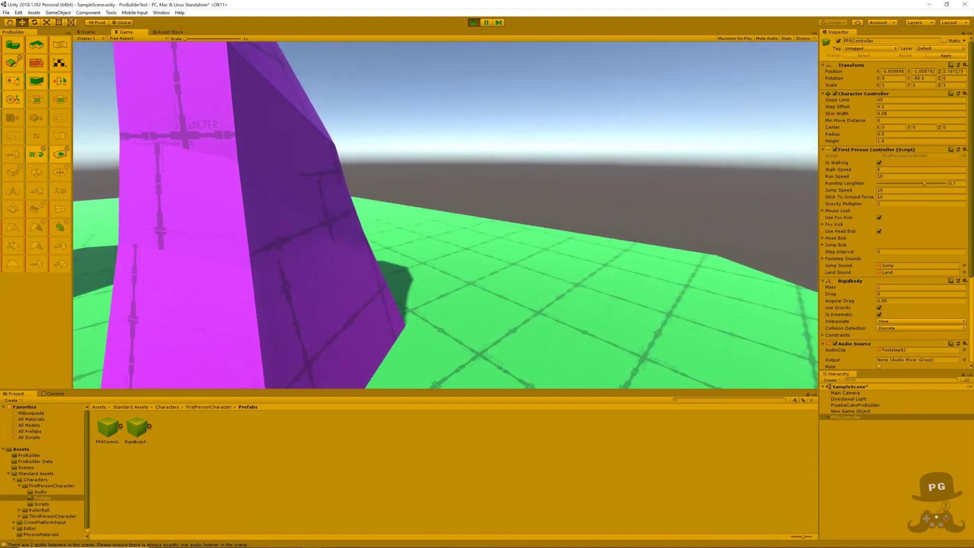
Walk back and forth between the blue house wall and the magenta column.
key(s)
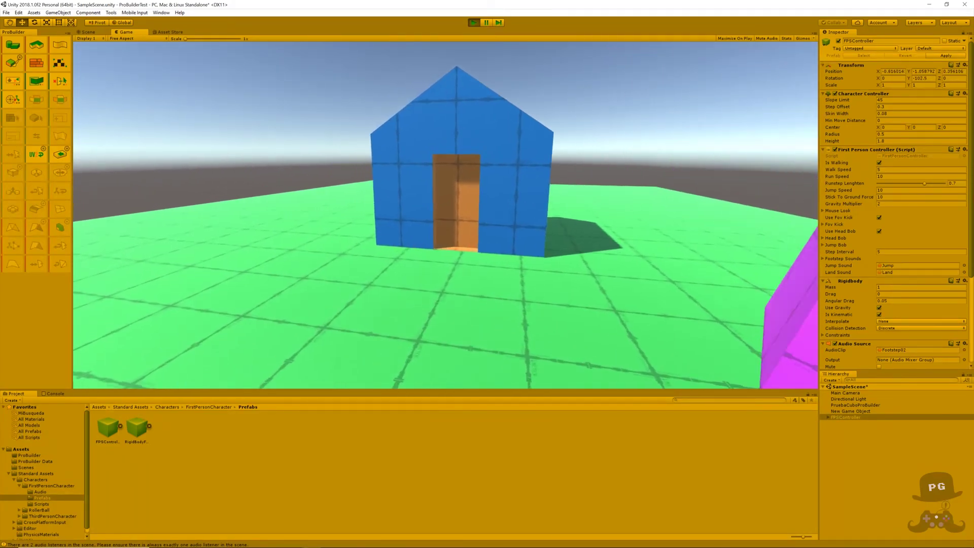
key(w)
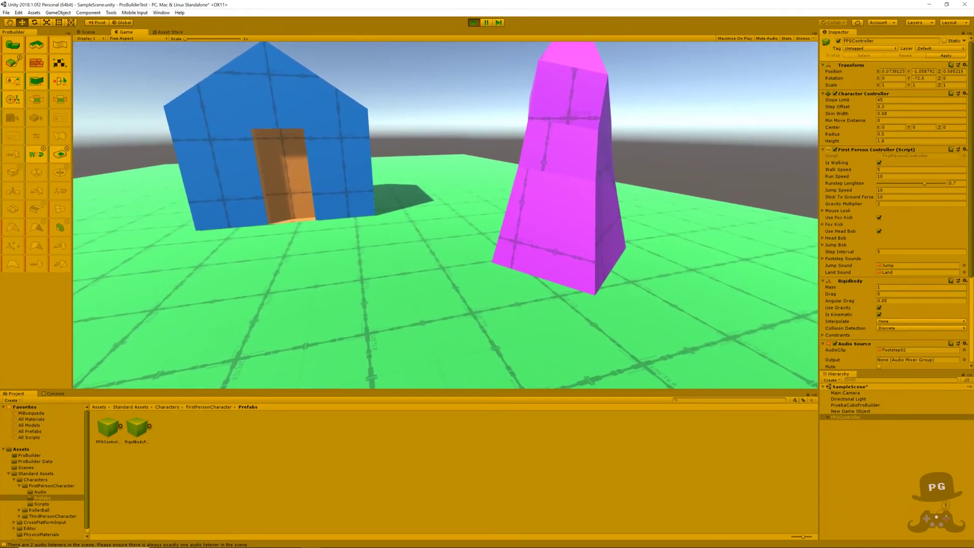
key(w)
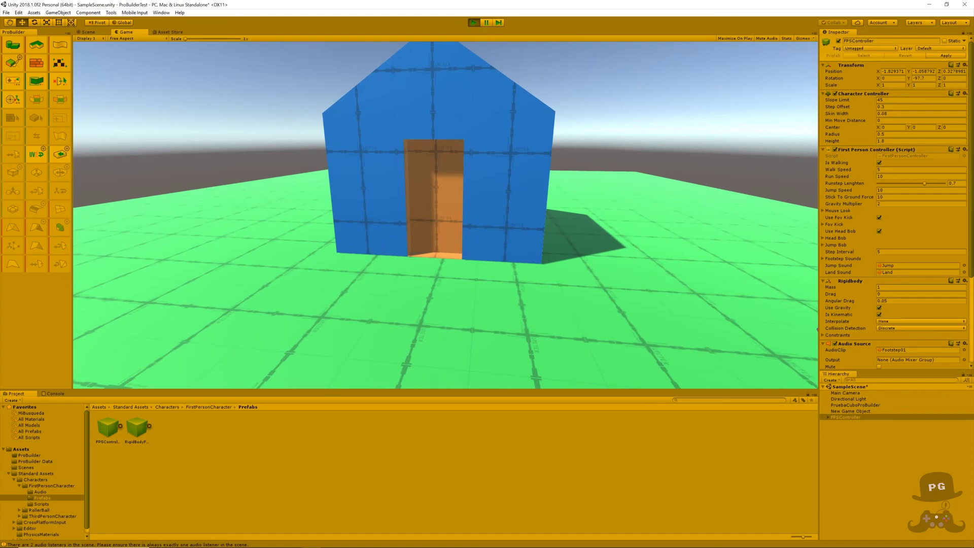
key(s)
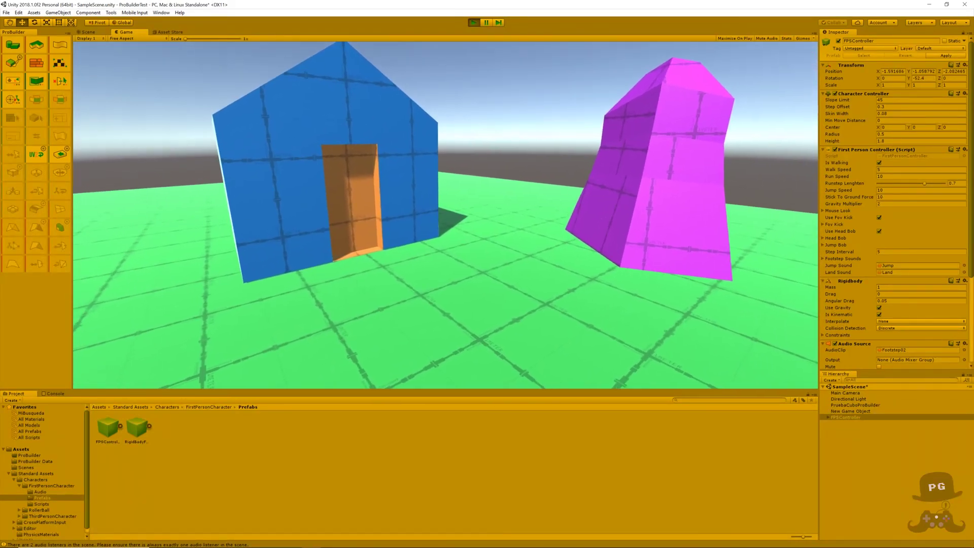
key(w)
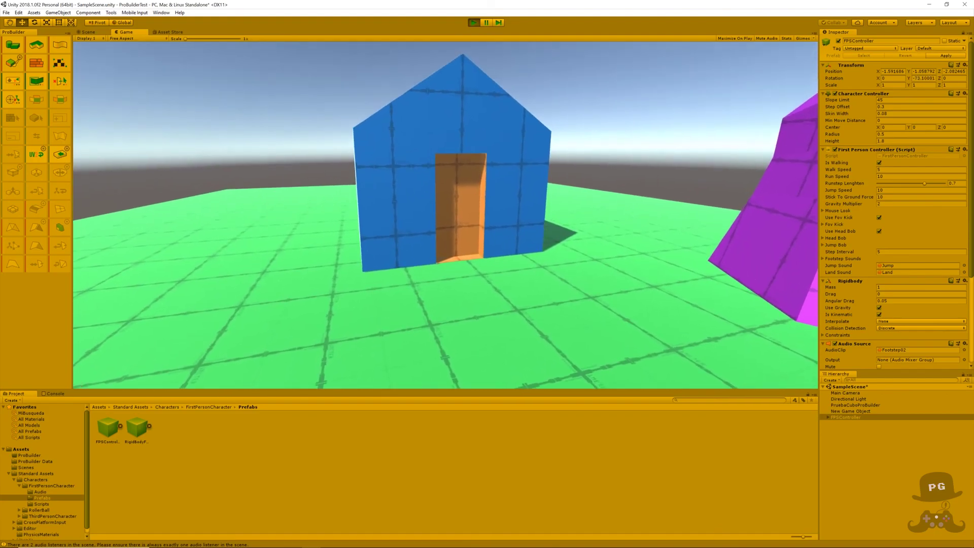
key(s)
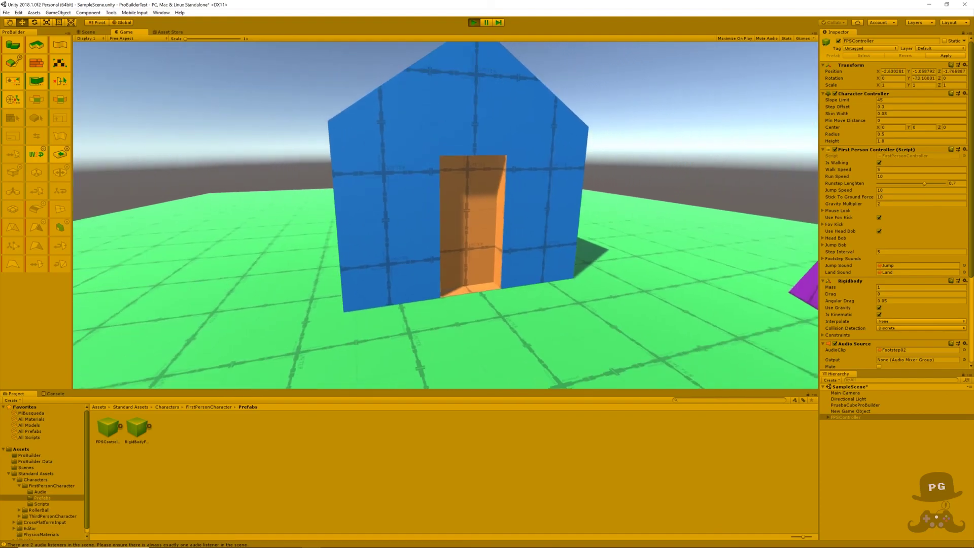
key(w)
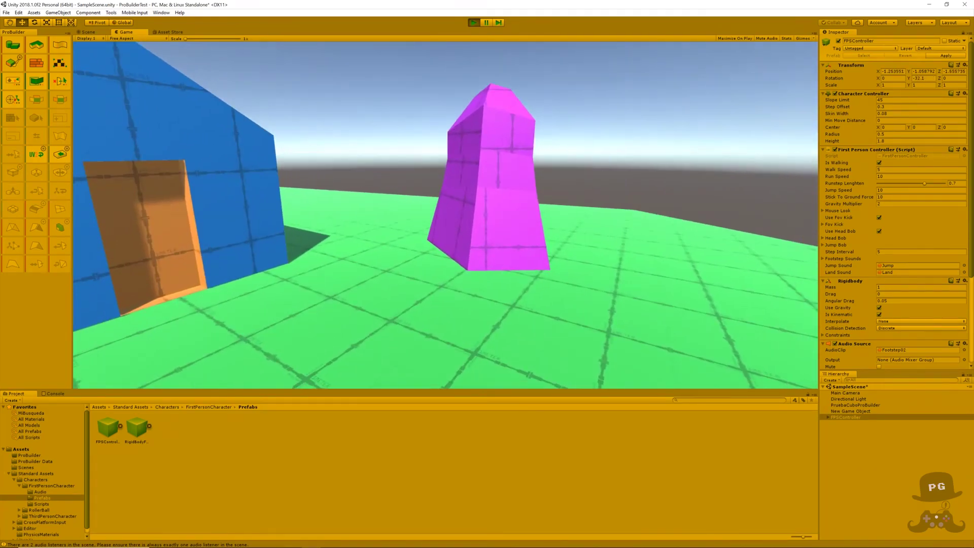
key(d)
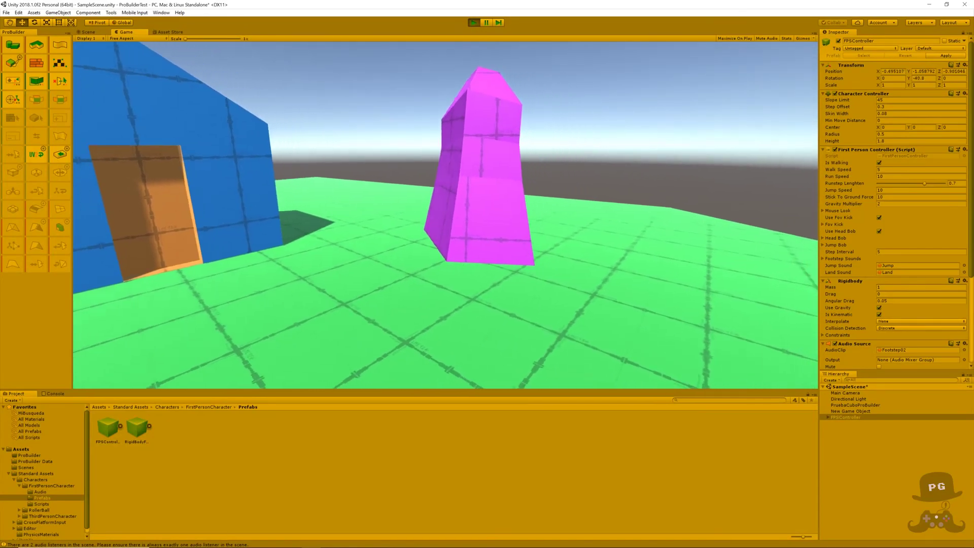
key(w)
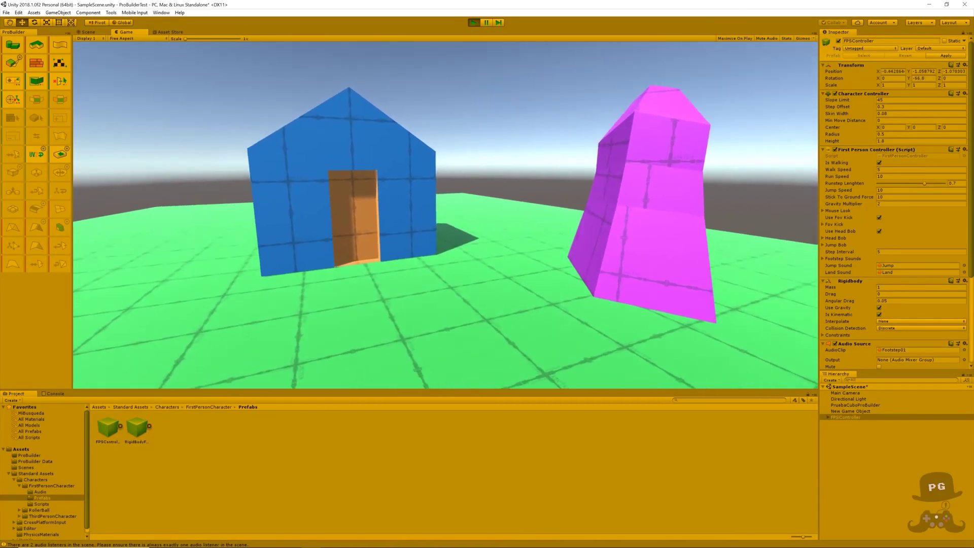
key(s)
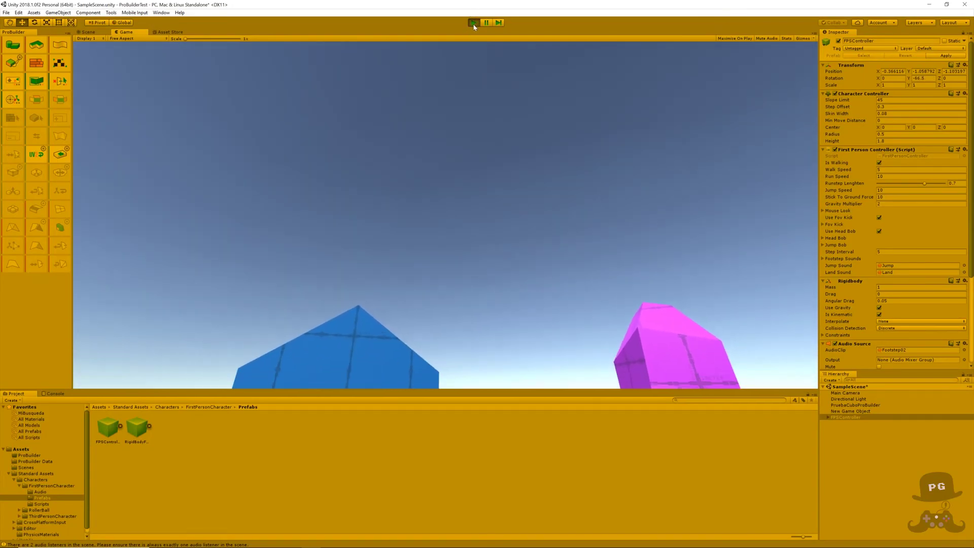
Stop the play test and open ProBuilder's About window to see its version.
click(473, 22)
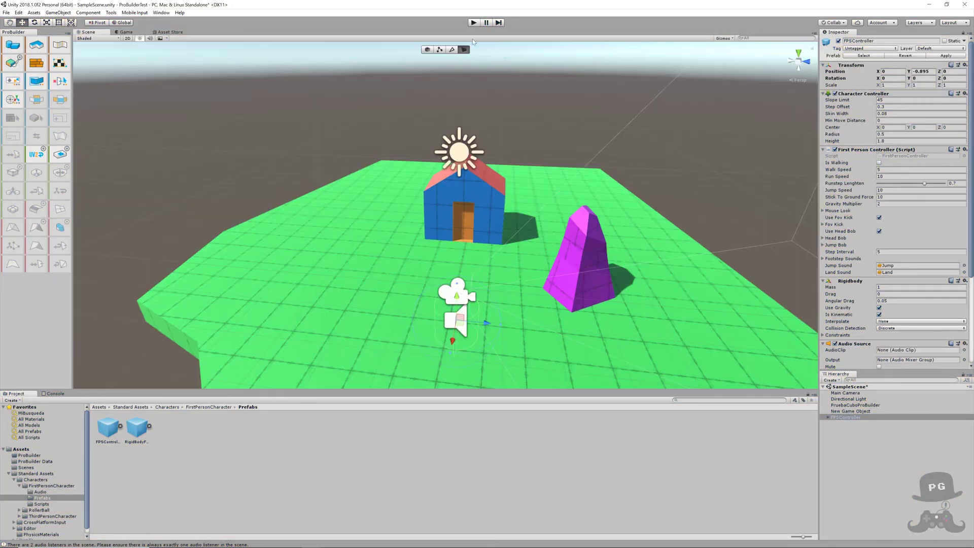
click(111, 12)
mouse_move(129, 21)
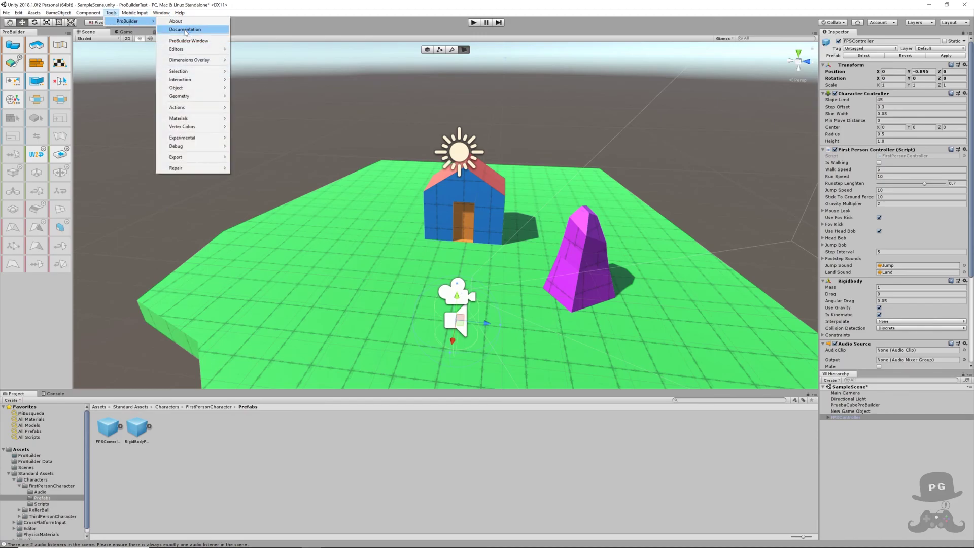
click(172, 21)
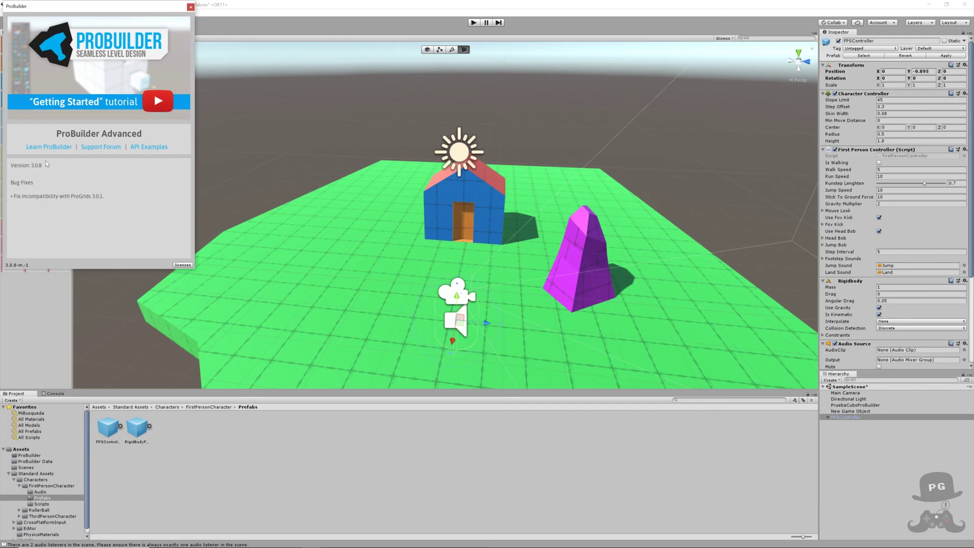
Open the Getting Started tutorial video link, then close the About window.
click(156, 100)
click(190, 7)
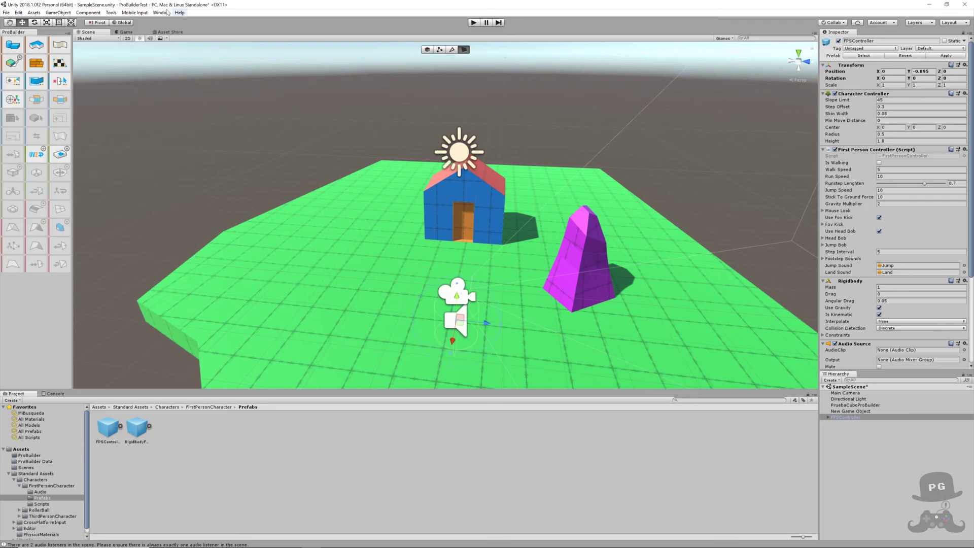
click(110, 13)
Open the ProBuilder online documentation in Chrome, then minimize Chrome to return to Unity.
mouse_move(129, 21)
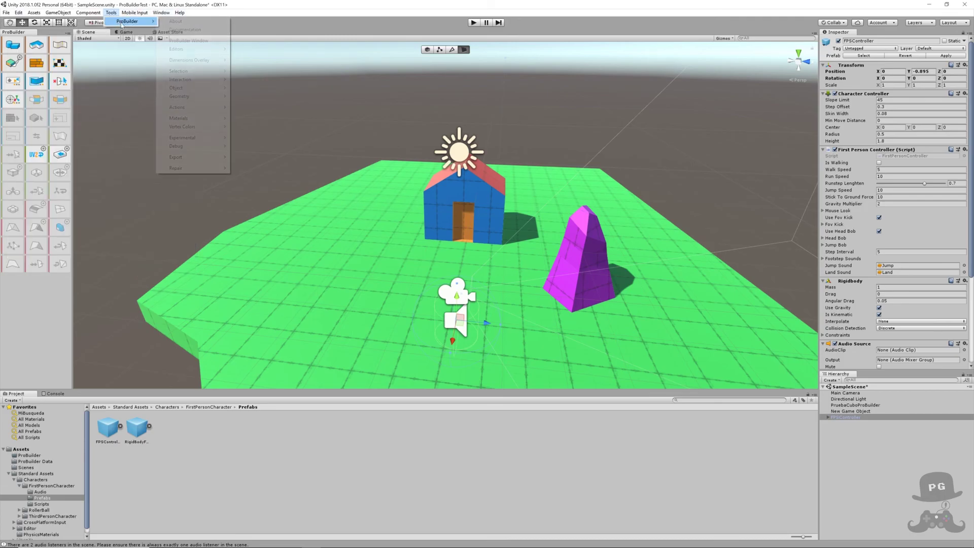
click(192, 30)
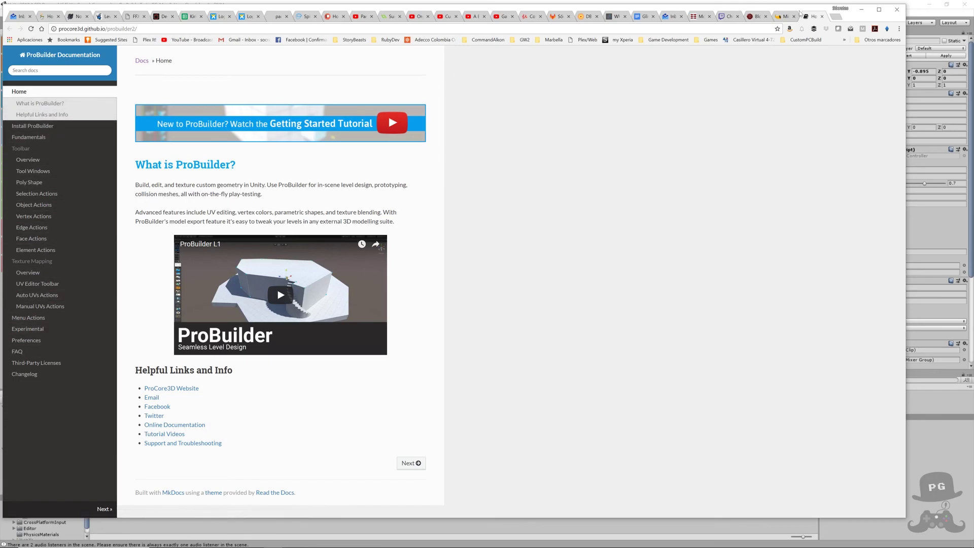
click(860, 10)
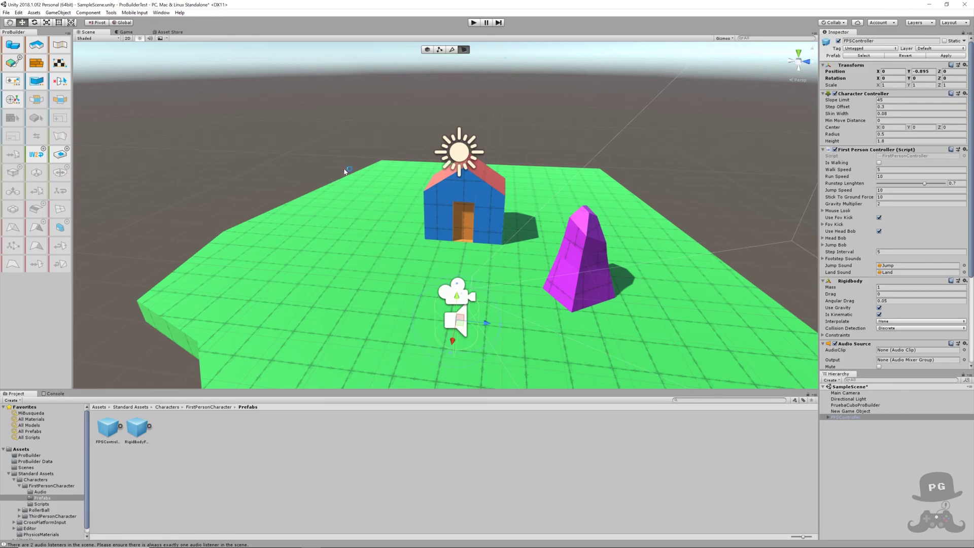
Orbit the Scene view to a steeper top-down angle around the house and column.
alt+drag(346, 171, 366, 193)
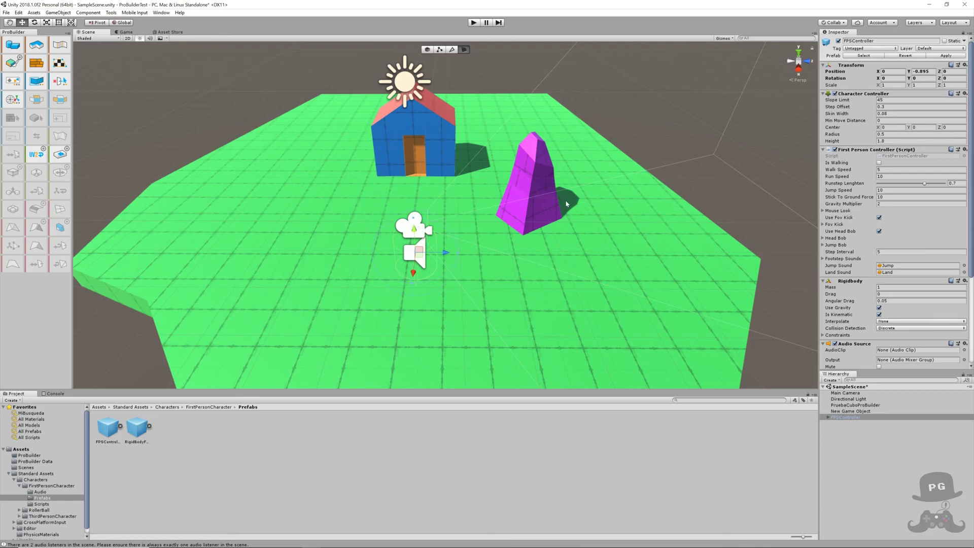
mouse_move(551, 246)
alt+mouse_down()
mouse_move(653, 222)
mouse_move(644, 231)
alt+mouse_up()
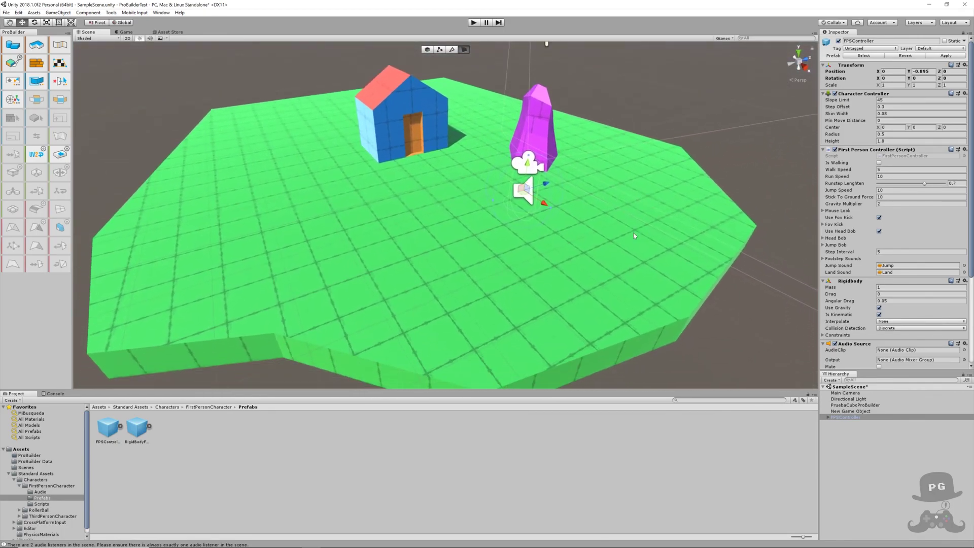